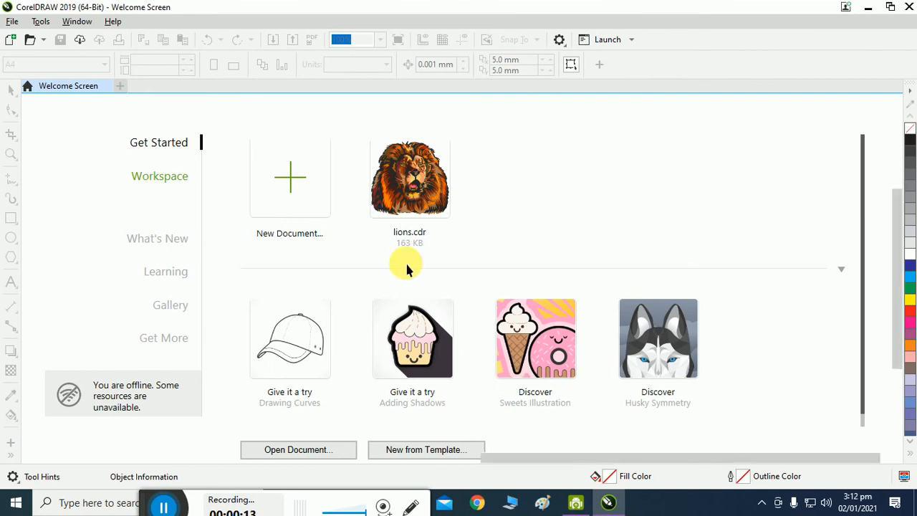
Create a new document and draw a square about 2.04 inches wide on the left half of the page.
key(ctrl+n)
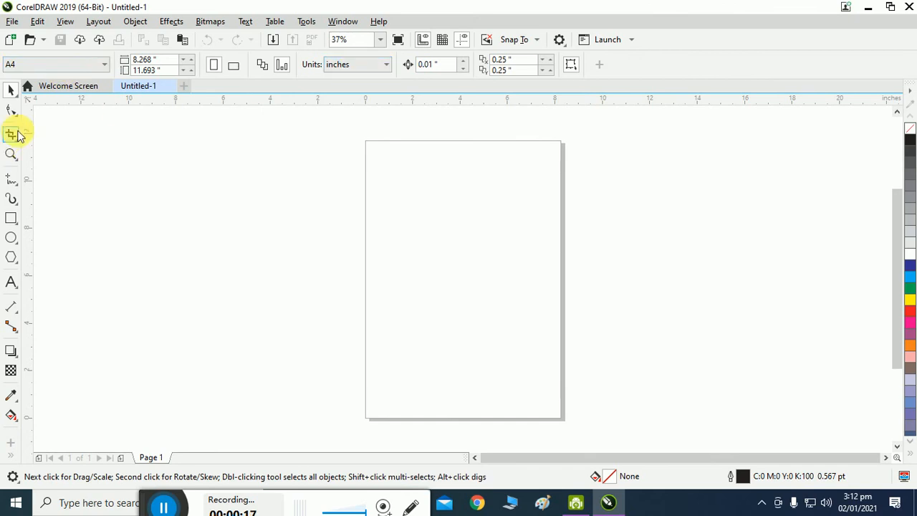
click(9, 224)
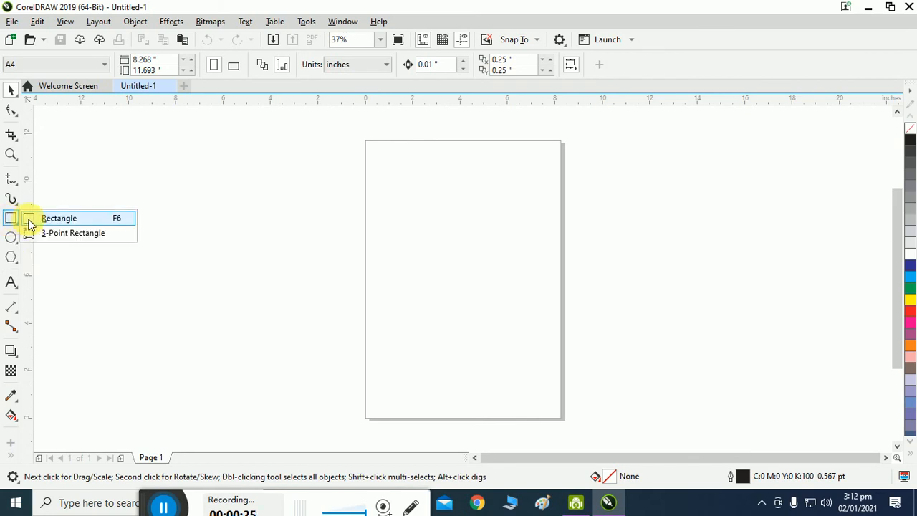
click(35, 219)
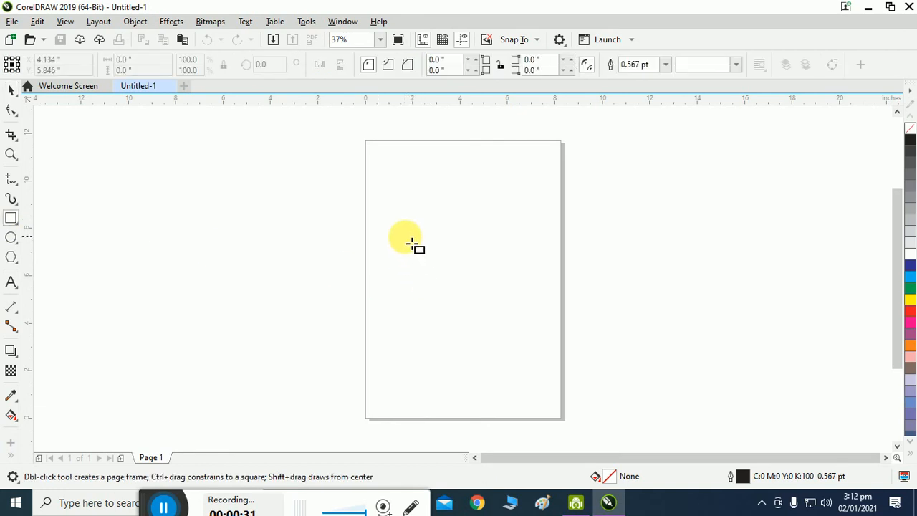
drag(412, 243, 460, 291)
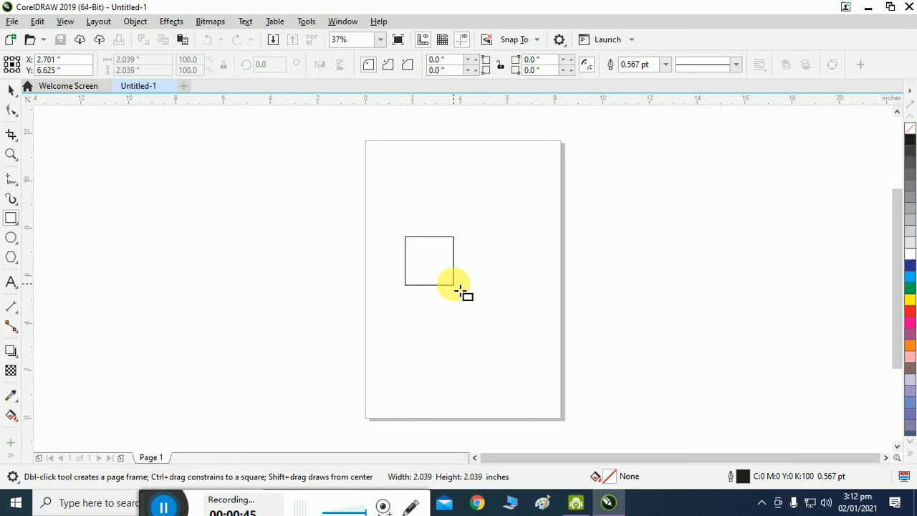
drag(459, 291, 460, 291)
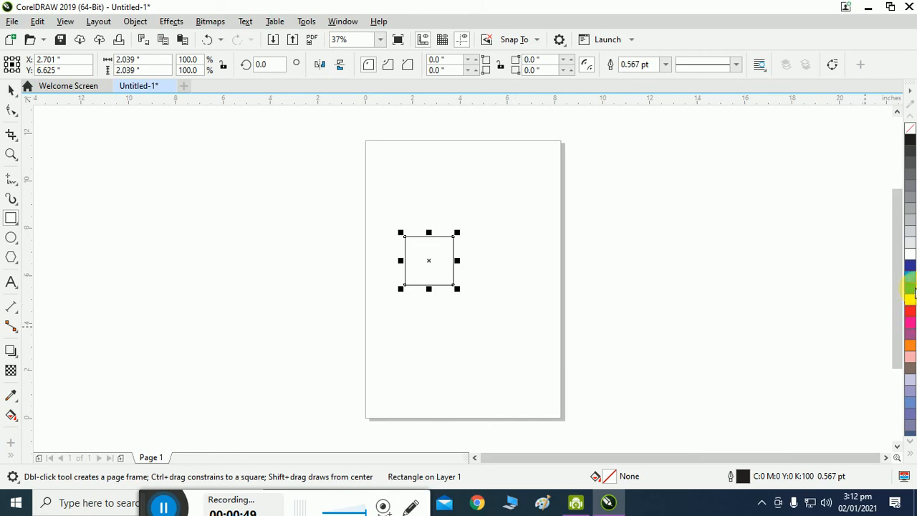
Fill the square with cyan and colour its outline yellow.
click(910, 278)
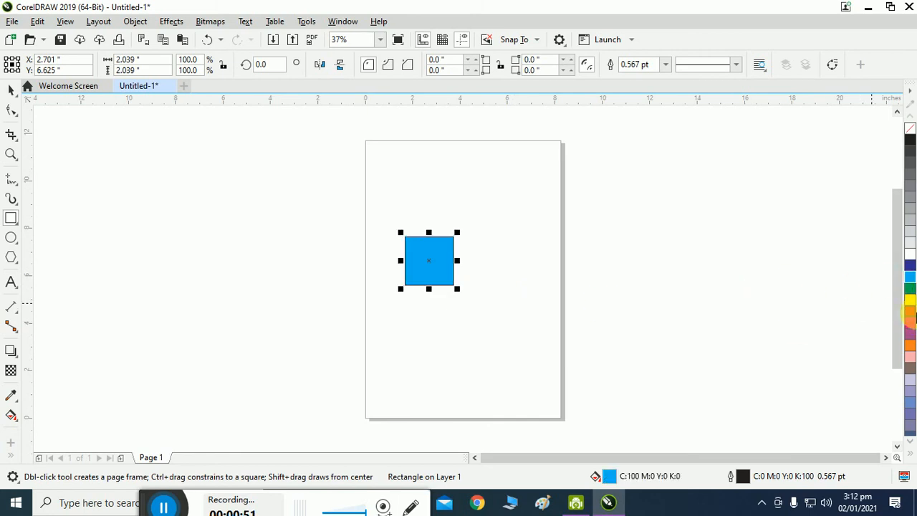
right_click(910, 287)
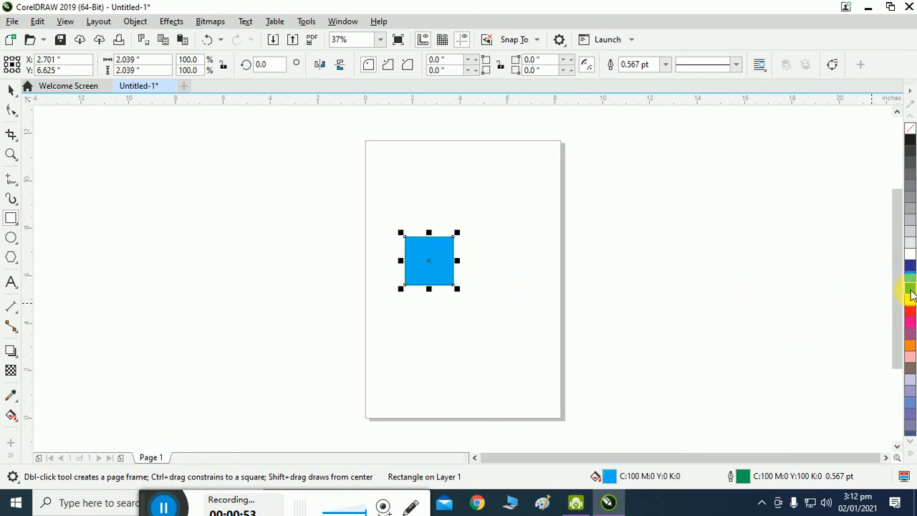
right_click(910, 301)
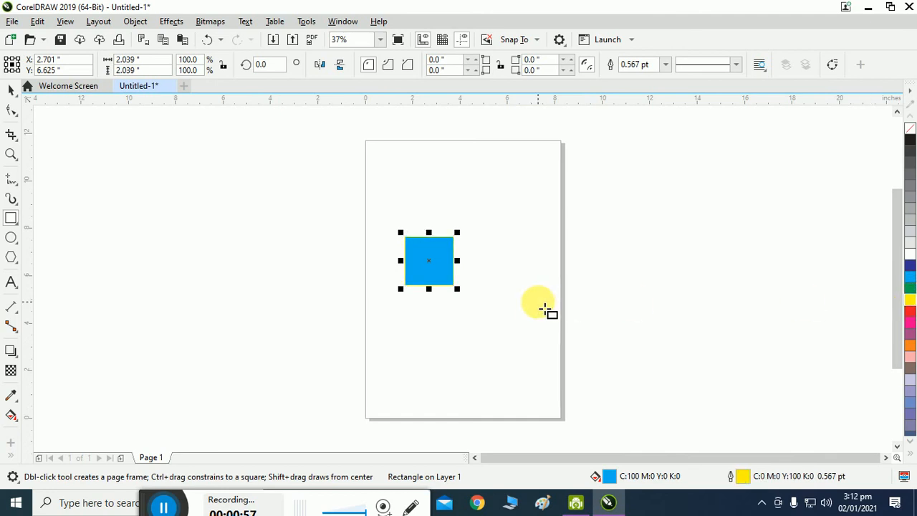
Set the square's width to 2 inches with its proportions locked.
click(11, 225)
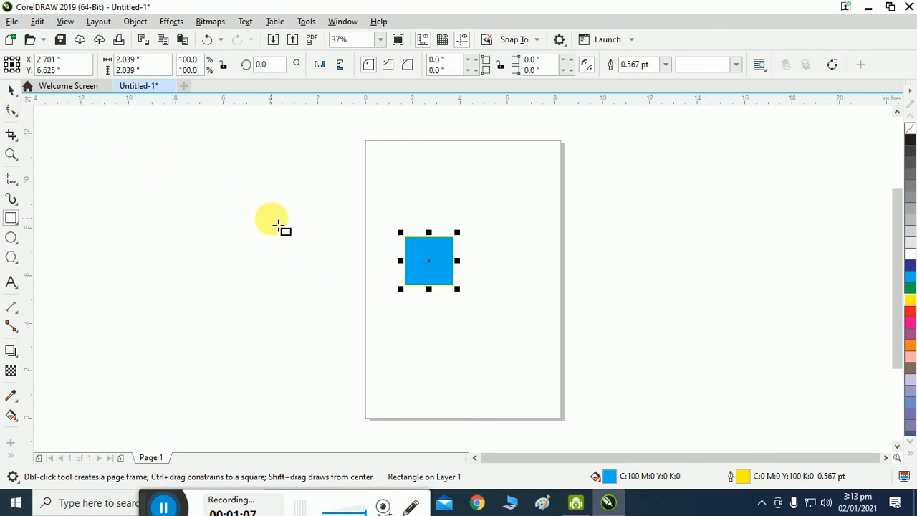
key(space)
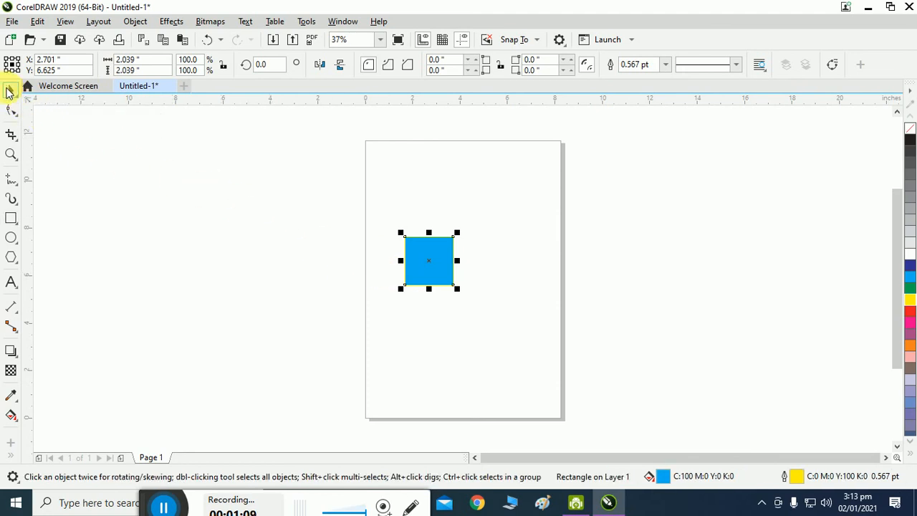
key(space)
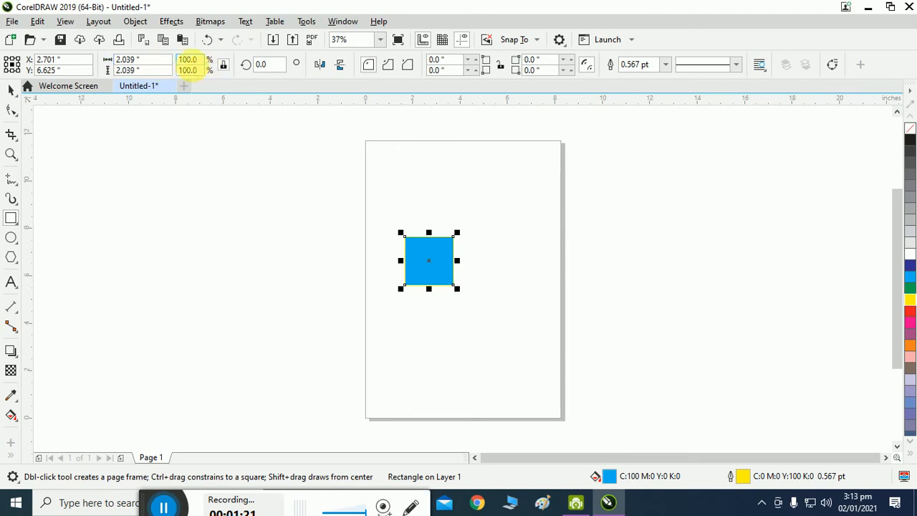
click(152, 61)
text(2)
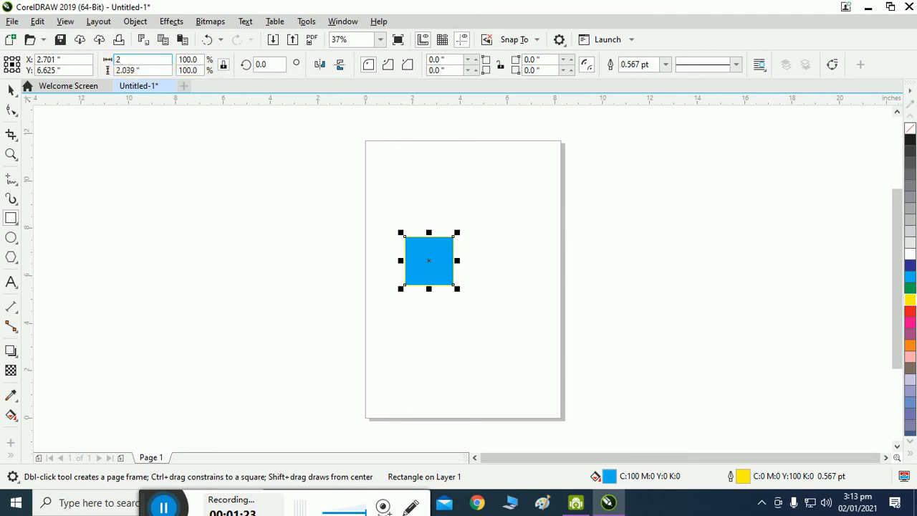
key(Return)
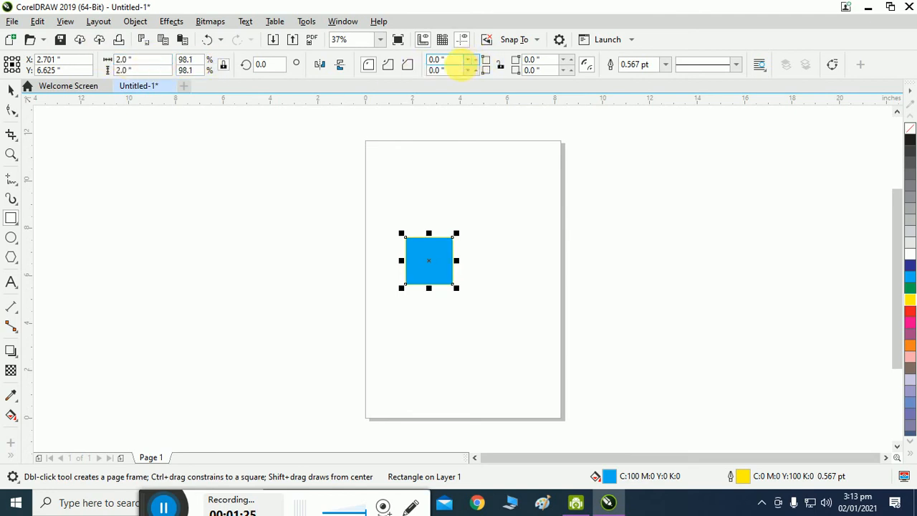
Round the square's top-left and bottom-right corners with a 1-inch radius.
click(457, 60)
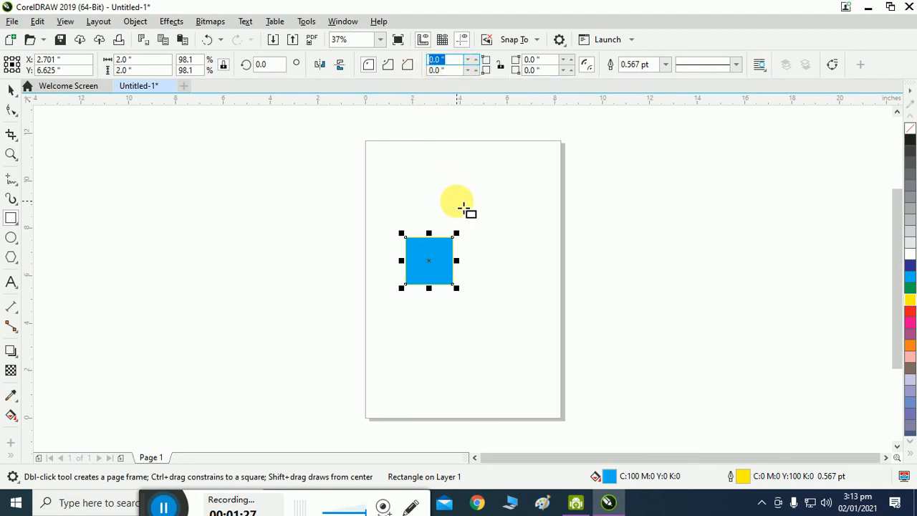
text(1)
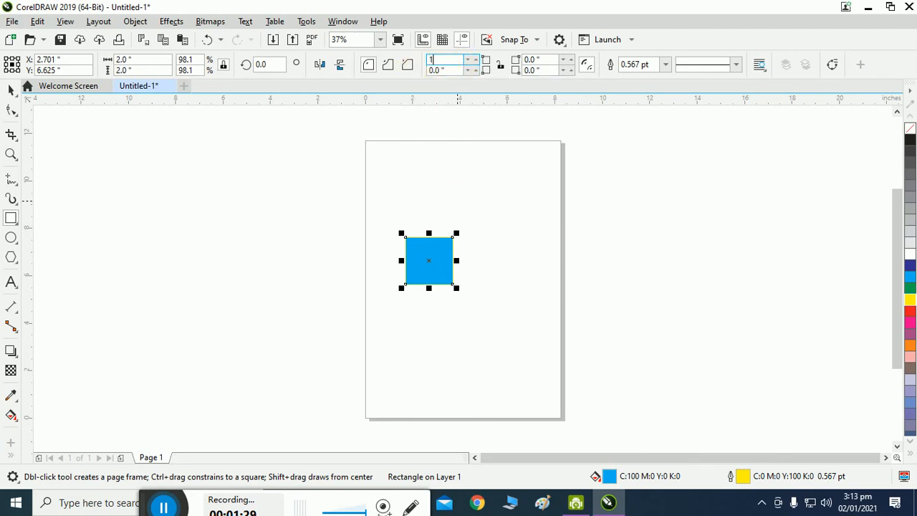
key(Return)
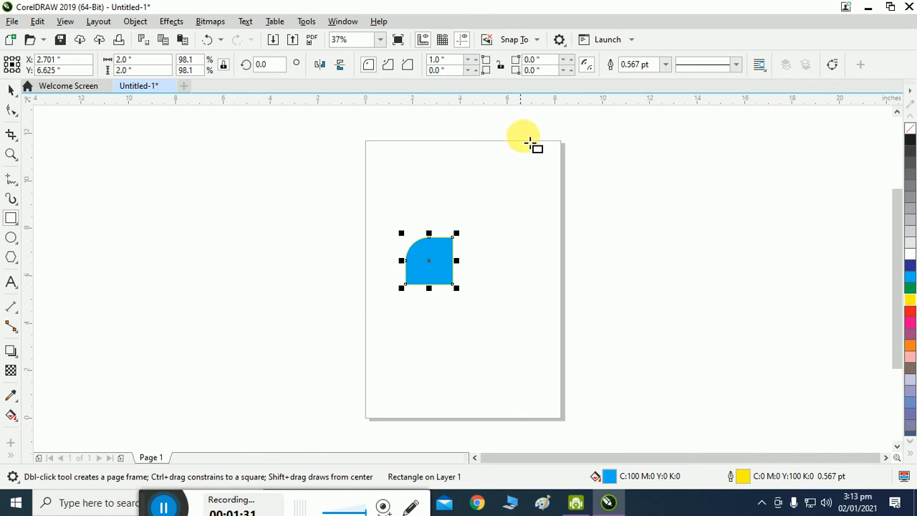
click(530, 70)
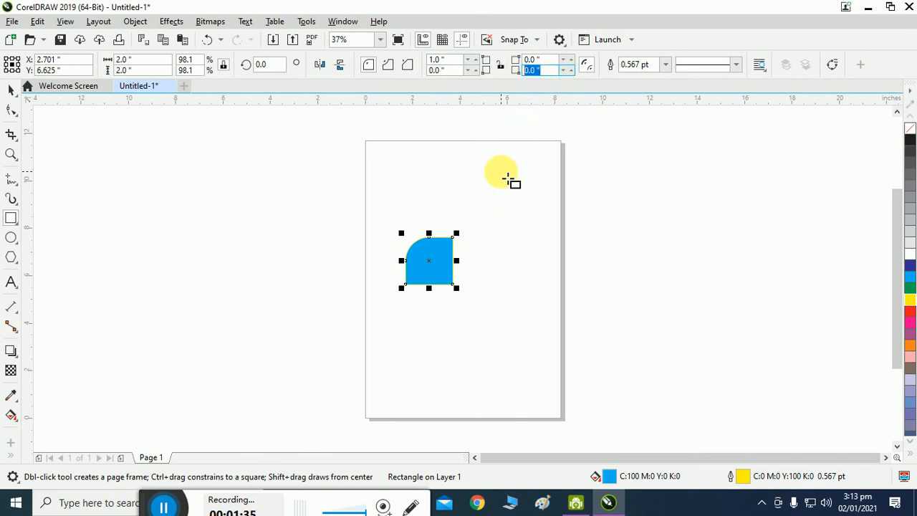
text(1)
key(Return)
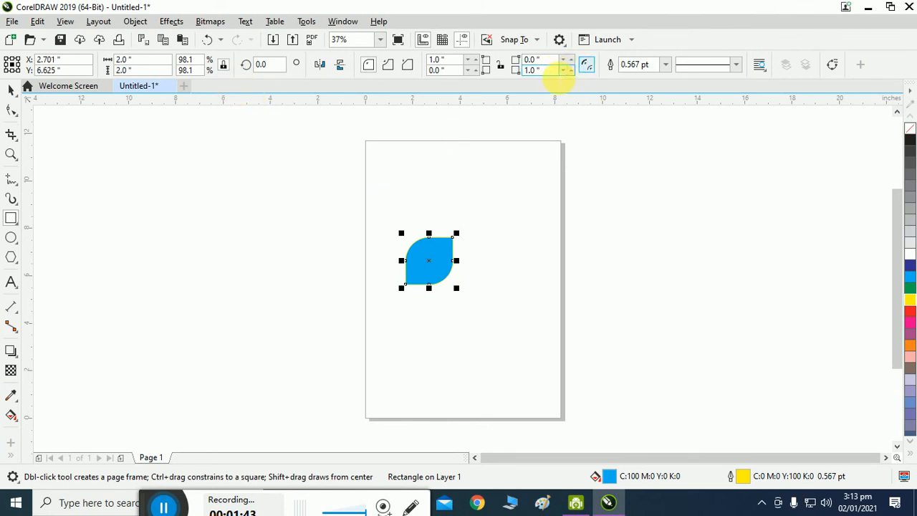
Set the radius of the bottom-right and top-left corners to 2 inches to form a petal shape.
double_click(533, 70)
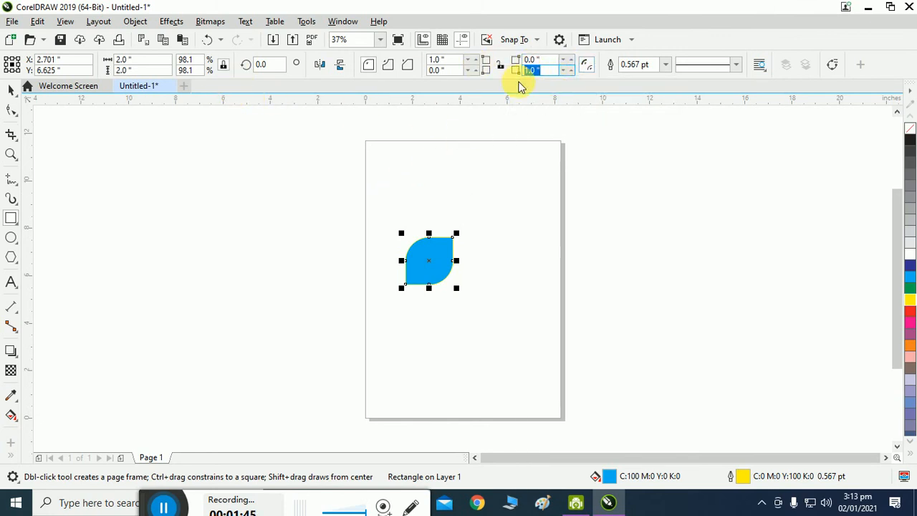
text(2)
key(Return)
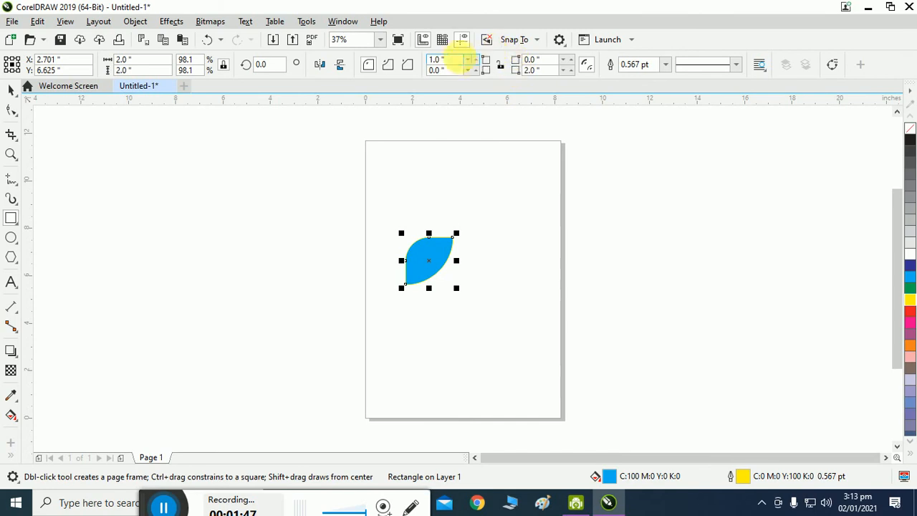
double_click(459, 63)
text(2)
key(Return)
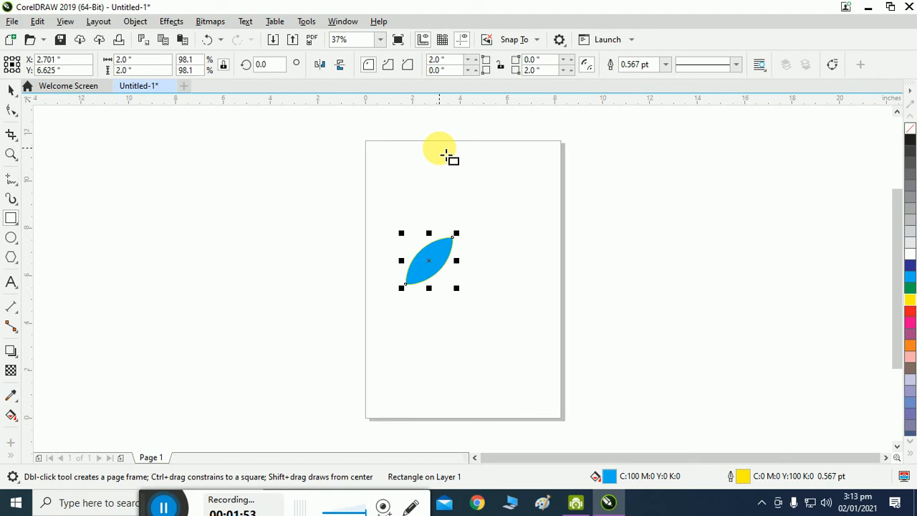
key(z)
drag(376, 217, 488, 315)
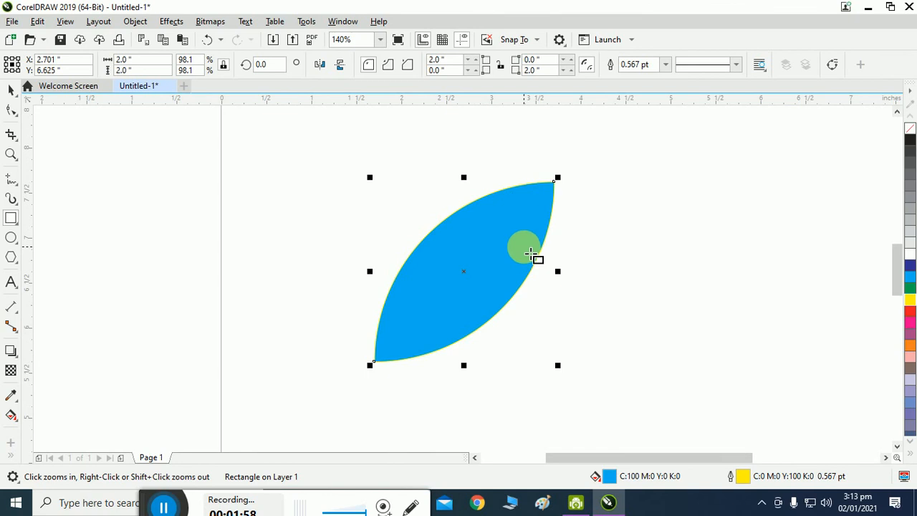
click(10, 90)
click(12, 219)
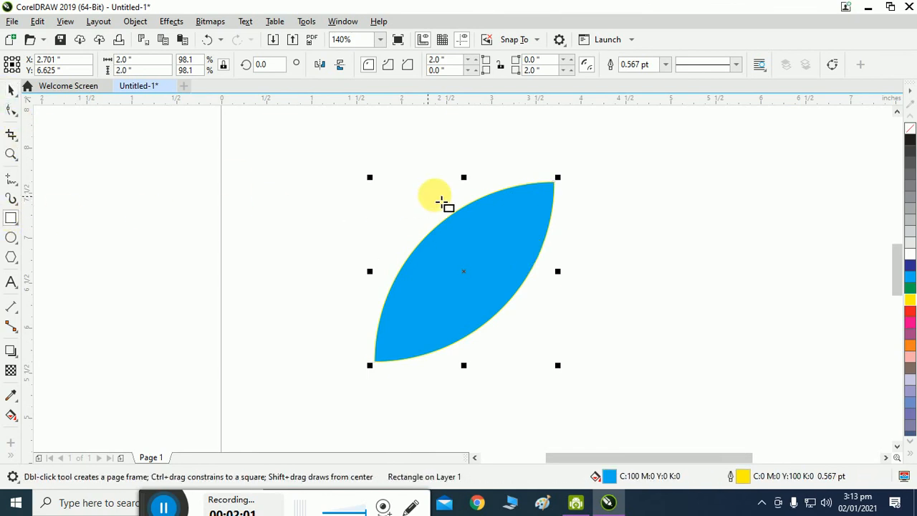
drag(555, 181, 568, 187)
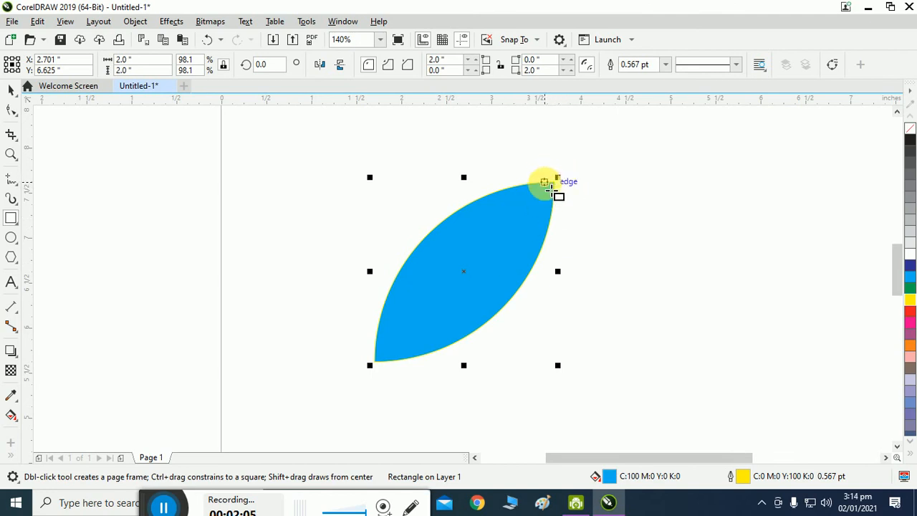
click(534, 235)
click(12, 89)
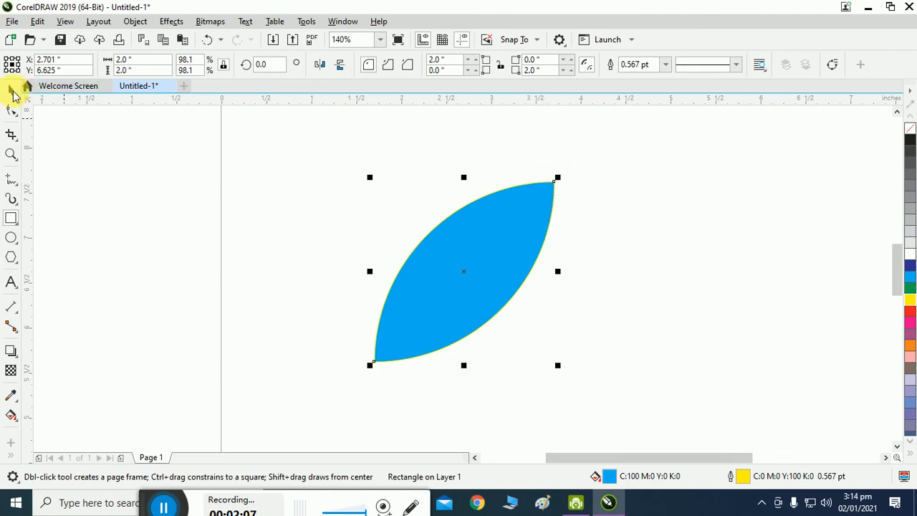
Try rotating two copies of the petal about a centre just outside its lower-left tip, and undo both copies.
click(487, 268)
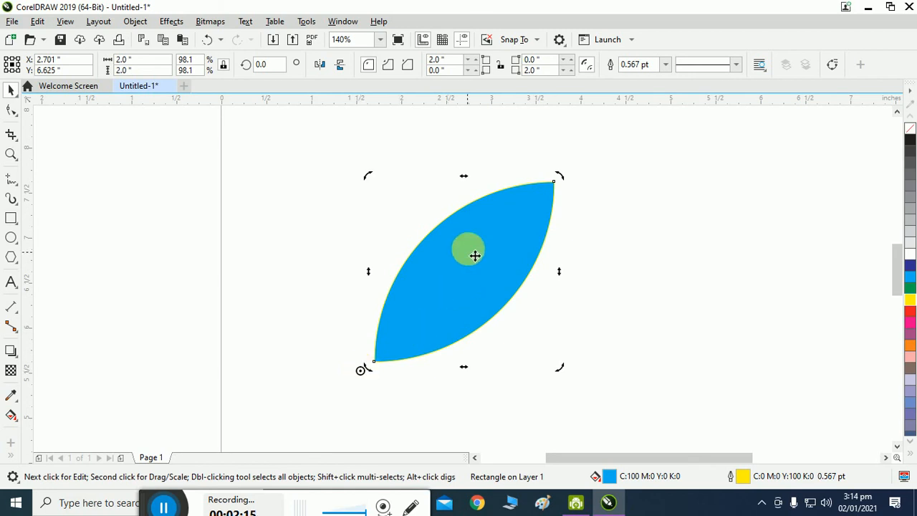
drag(559, 177, 355, 138)
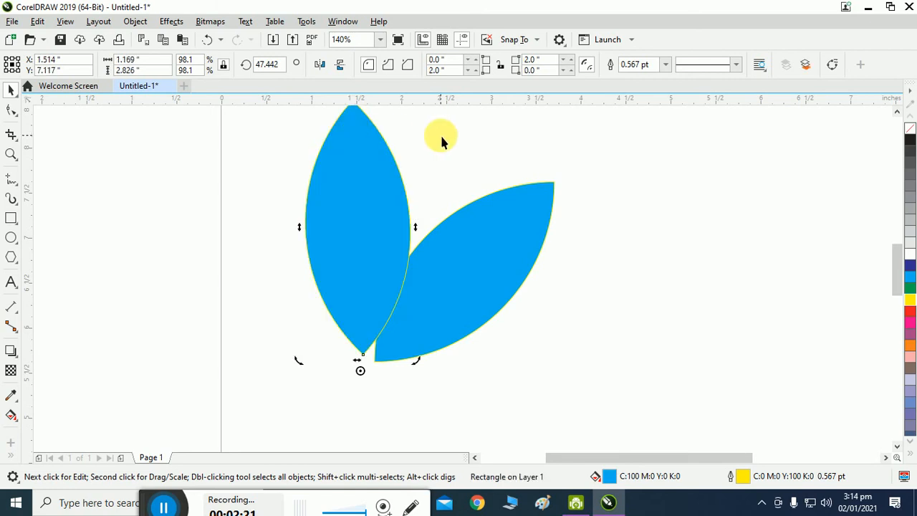
scroll(894, 254, up, 2)
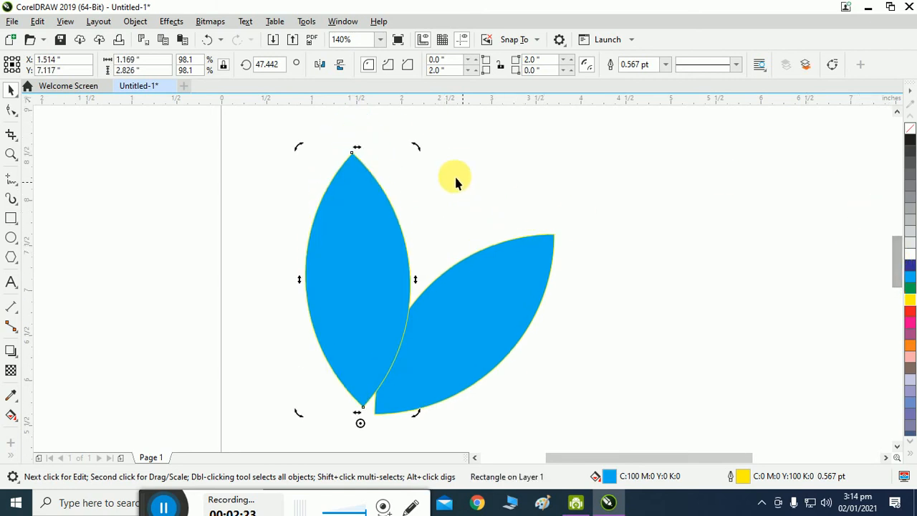
drag(416, 148, 203, 180)
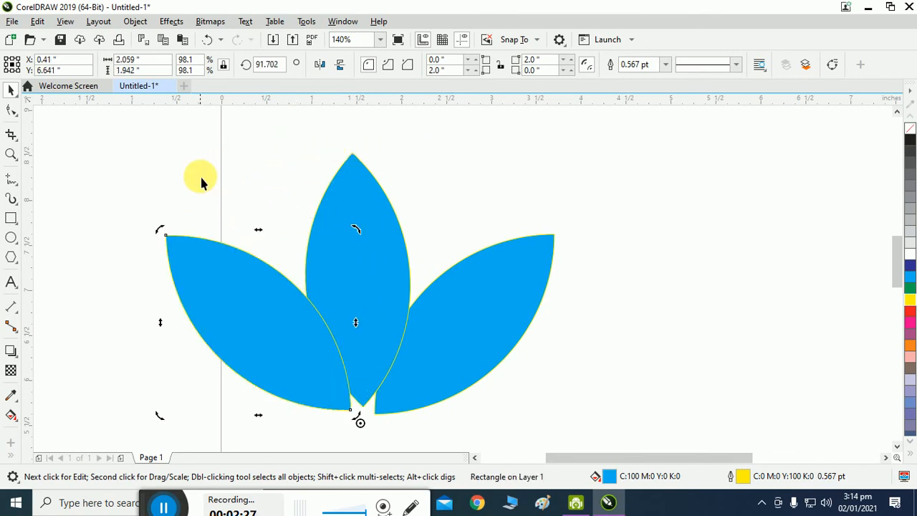
click(560, 195)
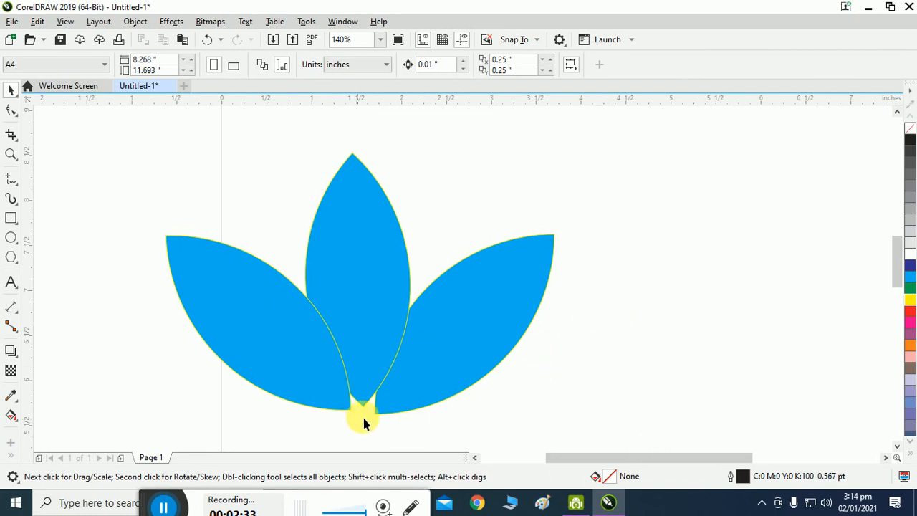
key(ctrl+z)
key(ctrl+z)
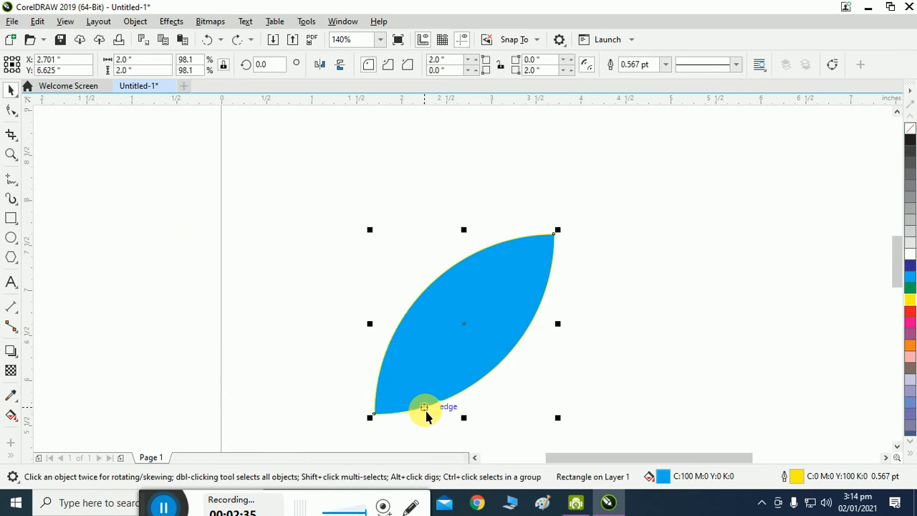
Place the rotation centre on the petal's lower-left tip and make two copies, each rotated about 44° further counterclockwise.
drag(361, 422, 373, 414)
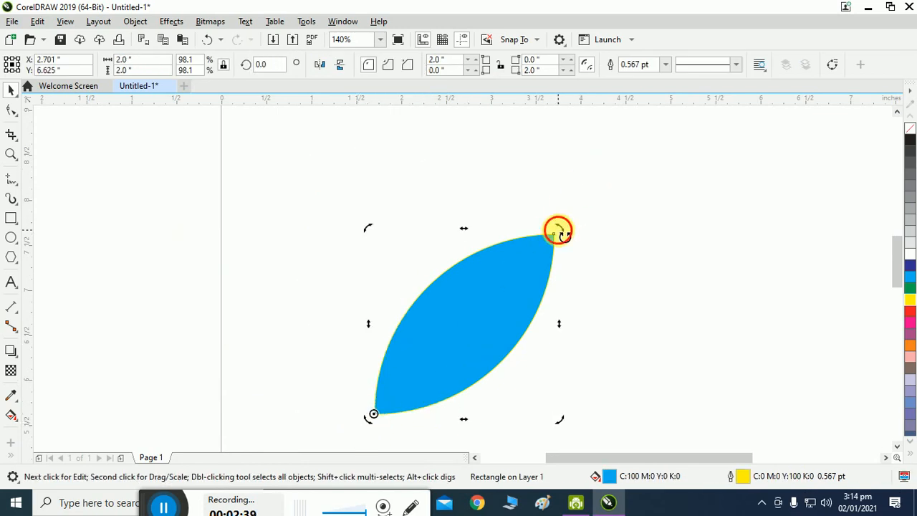
drag(558, 228, 382, 180)
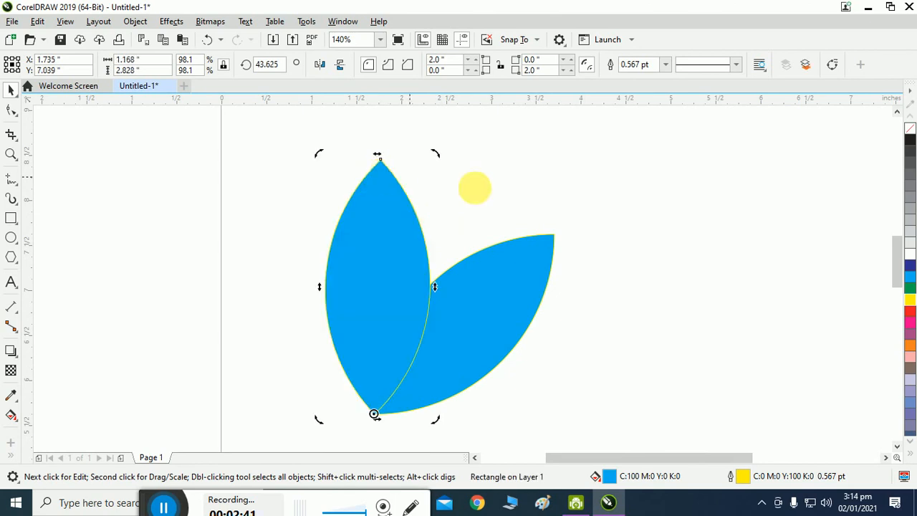
key(ctrl+r)
click(511, 196)
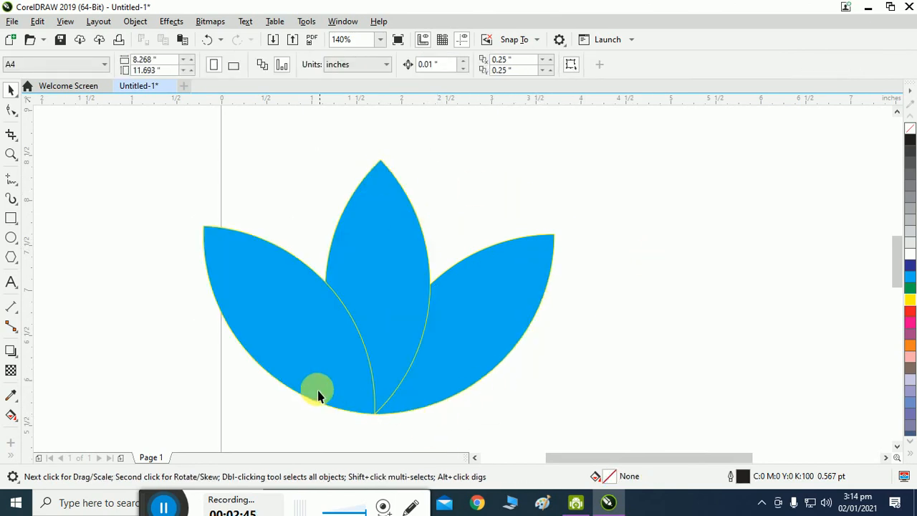
scroll(361, 327, down, 2)
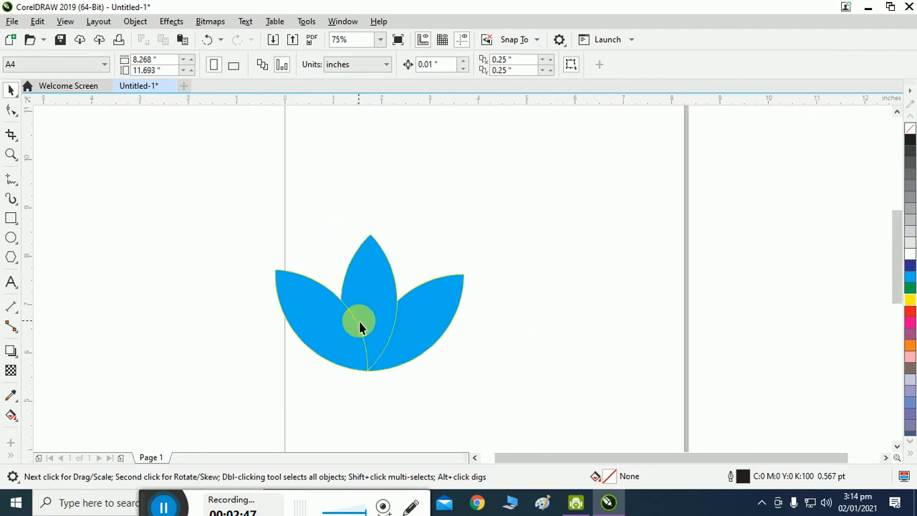
Select the three petals and create a vertically mirrored copy directly above them, using their top centre as the reference point.
drag(244, 199, 501, 428)
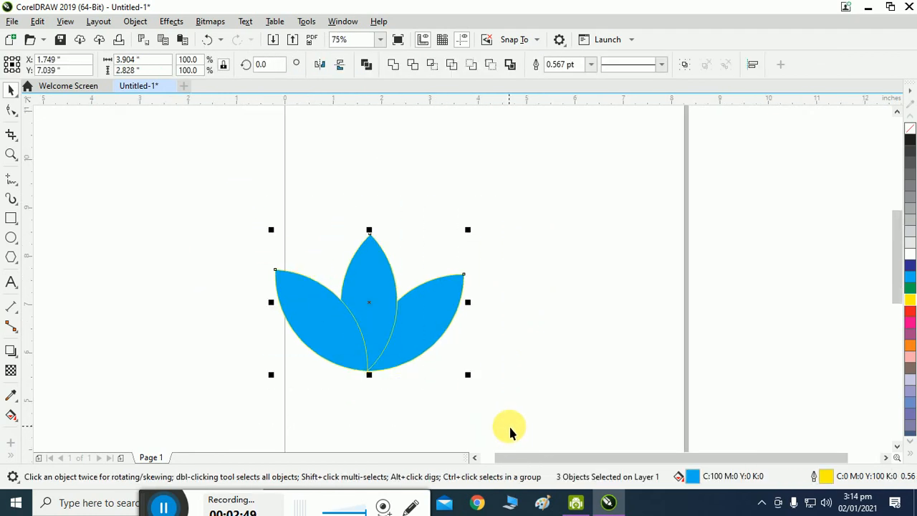
click(263, 258)
drag(209, 183, 528, 423)
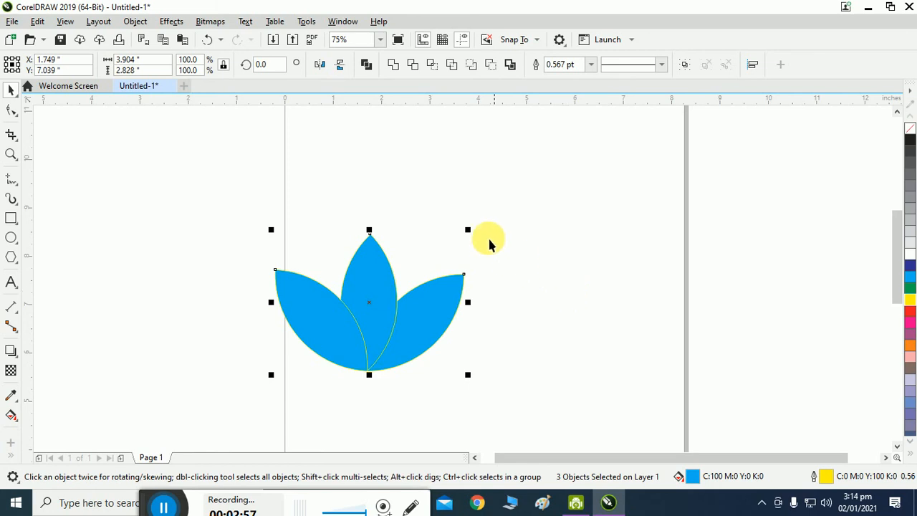
click(11, 60)
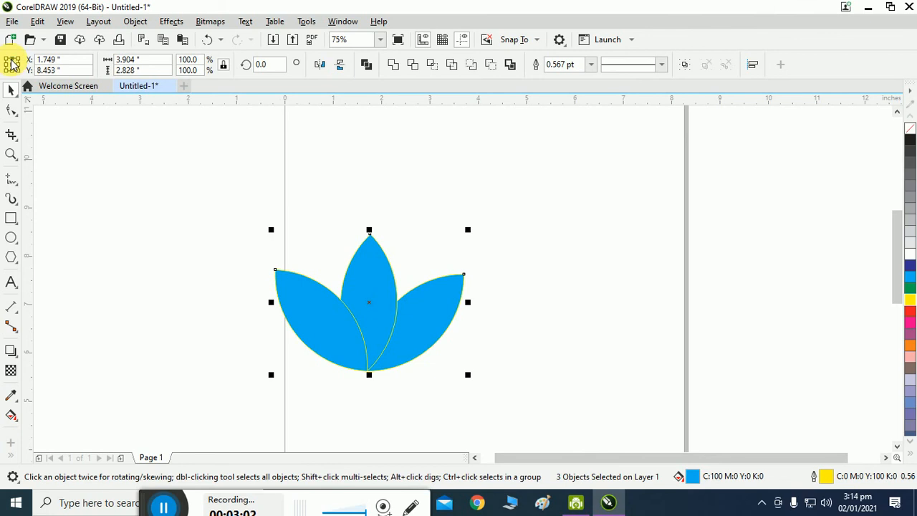
click(340, 66)
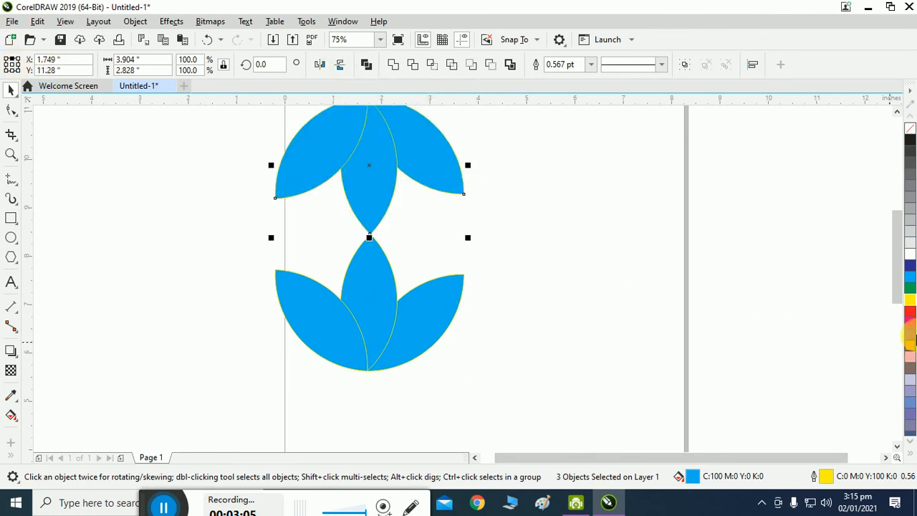
Duplicate all six petals in place and fill the copies with green.
drag(894, 284, 895, 266)
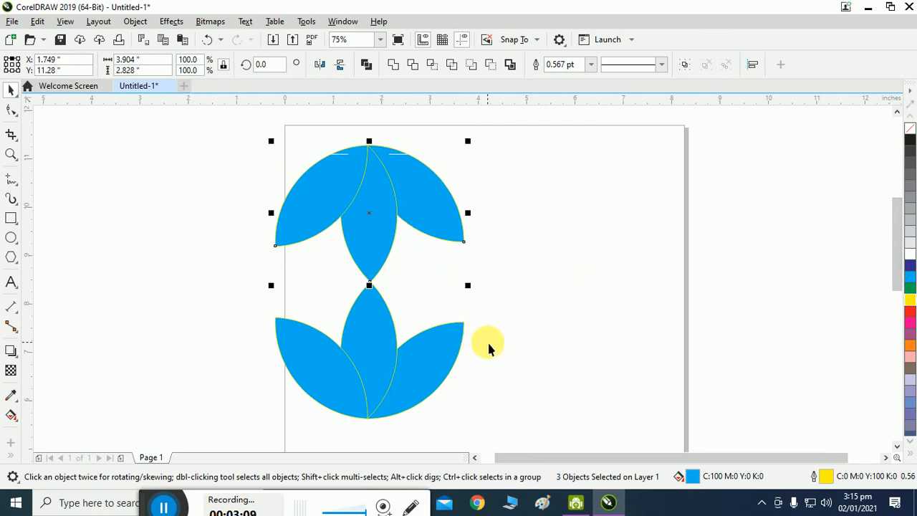
drag(204, 116, 545, 432)
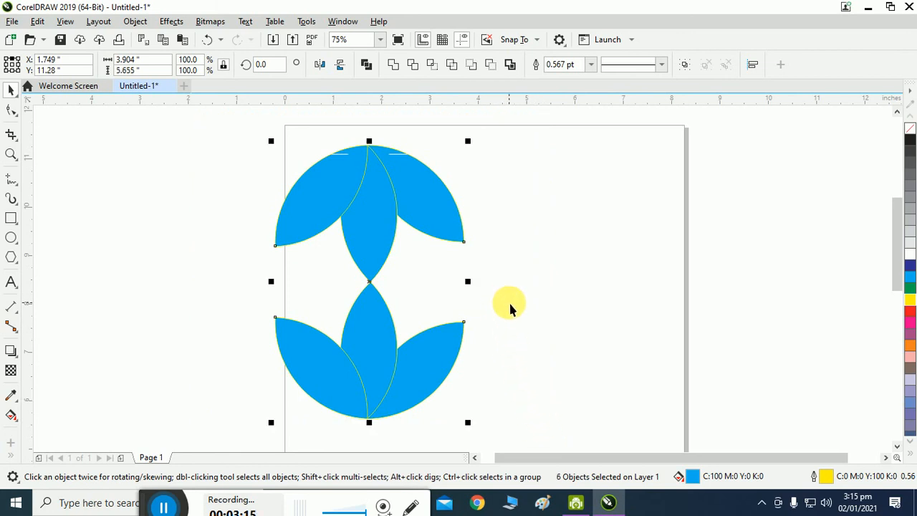
click(910, 292)
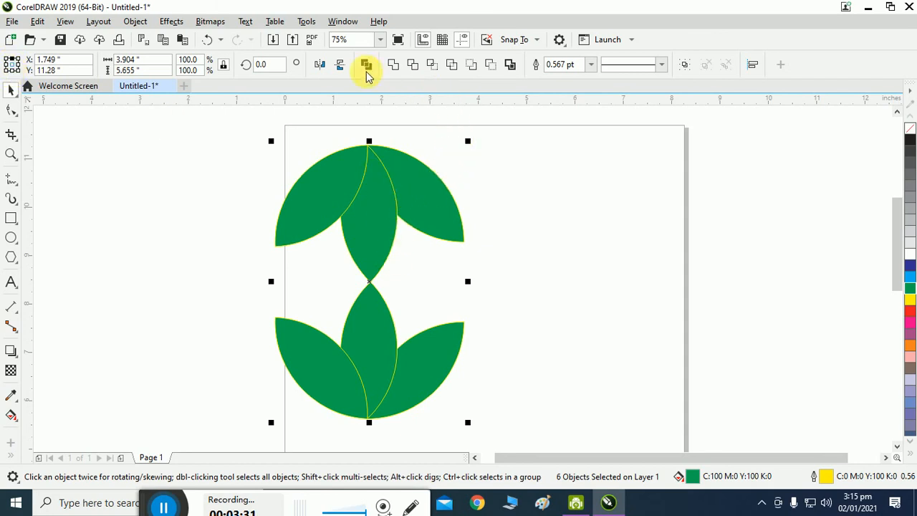
Rotate the six green petals by 90° about the centre point where the middle petal tips meet.
click(341, 67)
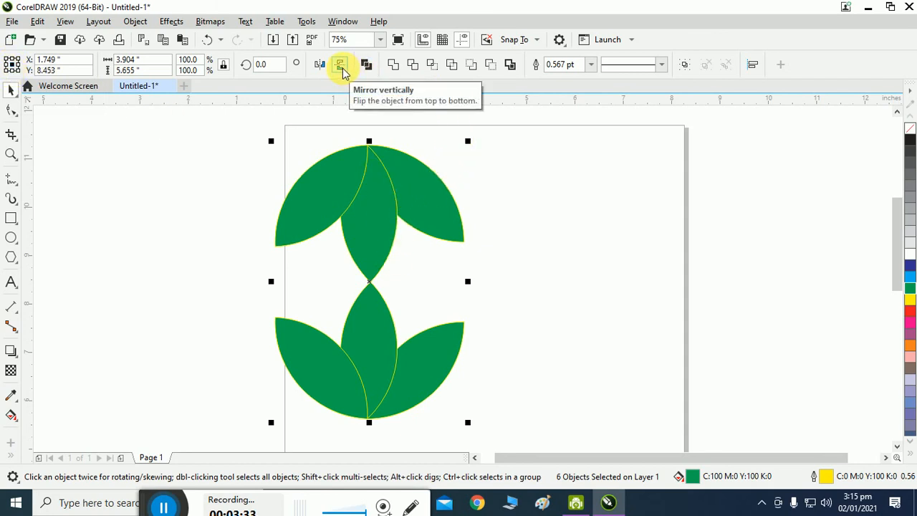
double_click(261, 65)
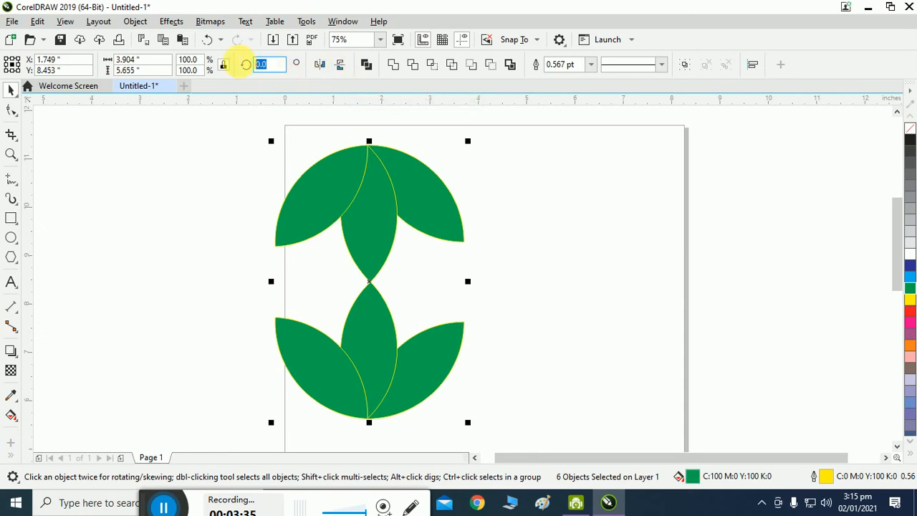
text(90)
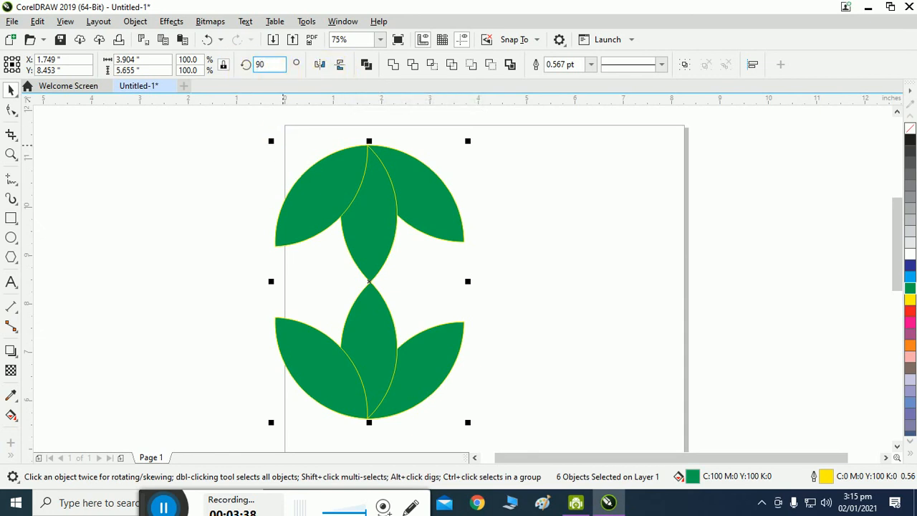
key(Return)
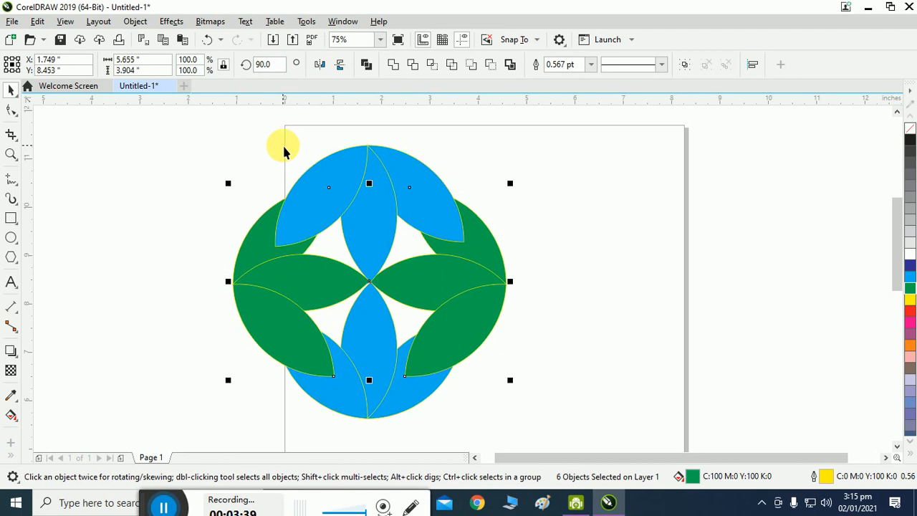
click(216, 153)
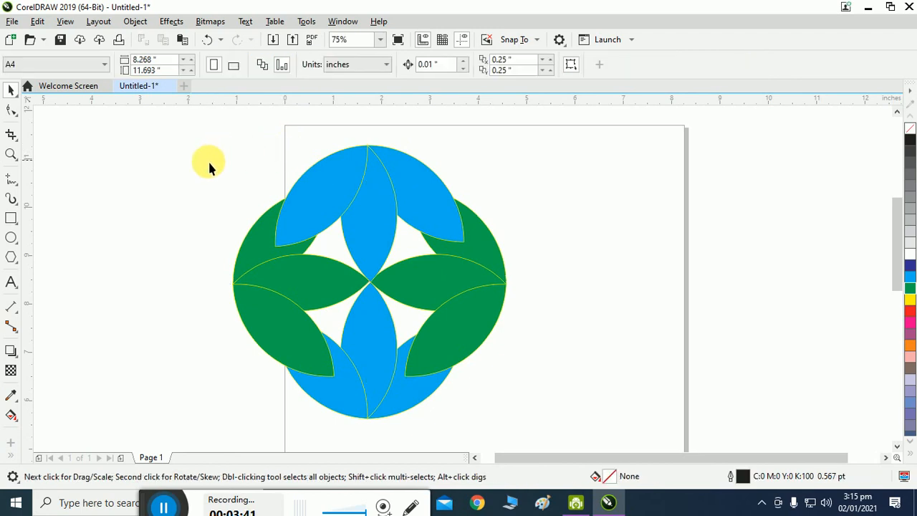
Try moving the lower-right green petal out of the design, and undo the move.
drag(152, 125, 567, 428)
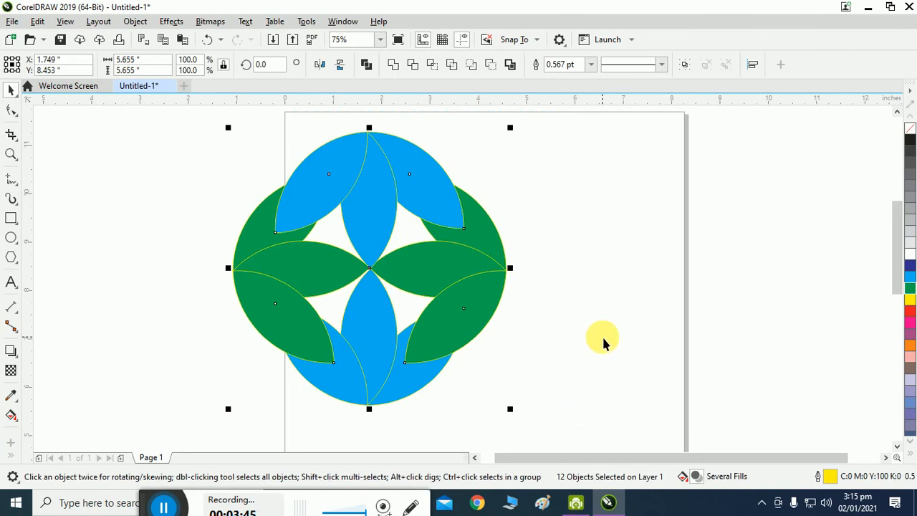
click(483, 299)
drag(483, 299, 669, 252)
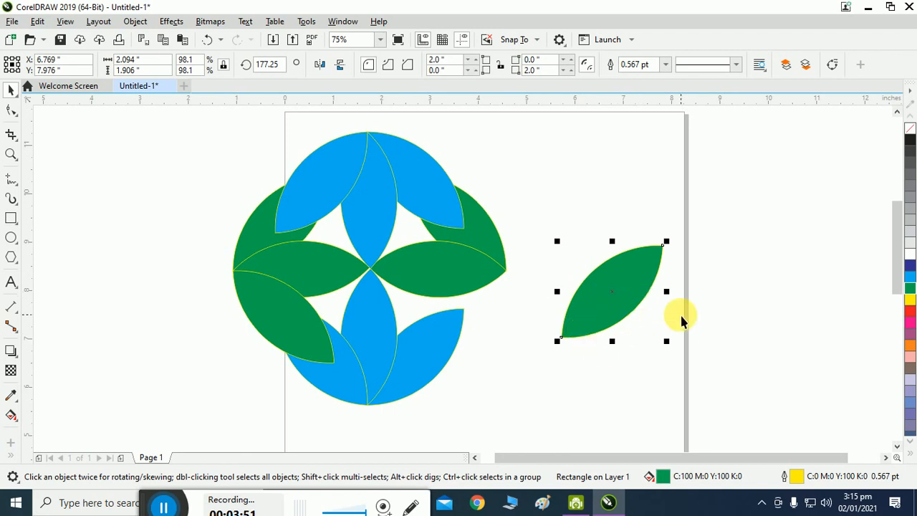
key(ctrl+z)
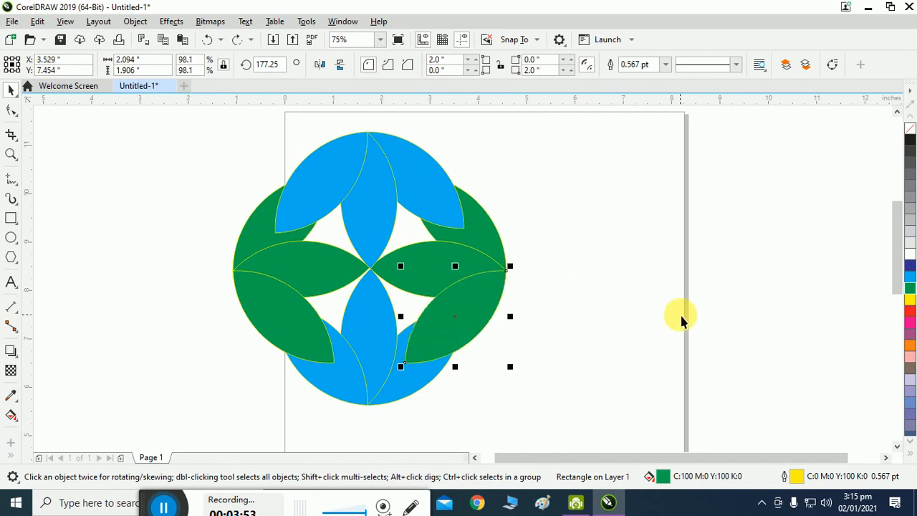
Group all twelve petals and try moving the group across the page's left edge, with a copy across its right edge.
drag(145, 113, 549, 428)
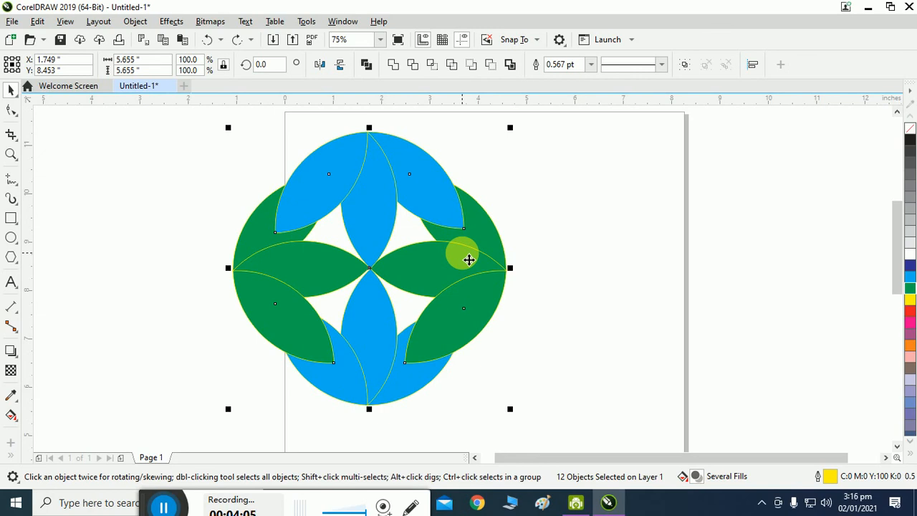
key(ctrl+g)
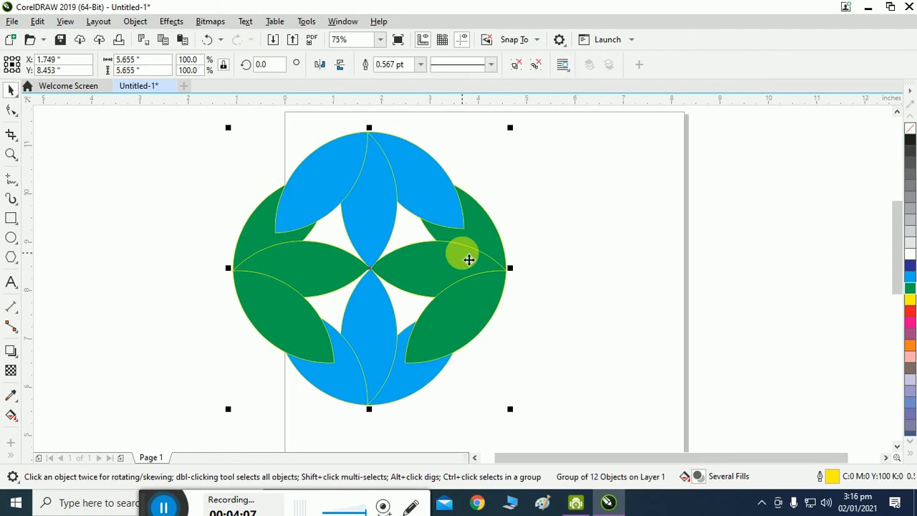
drag(407, 172, 179, 212)
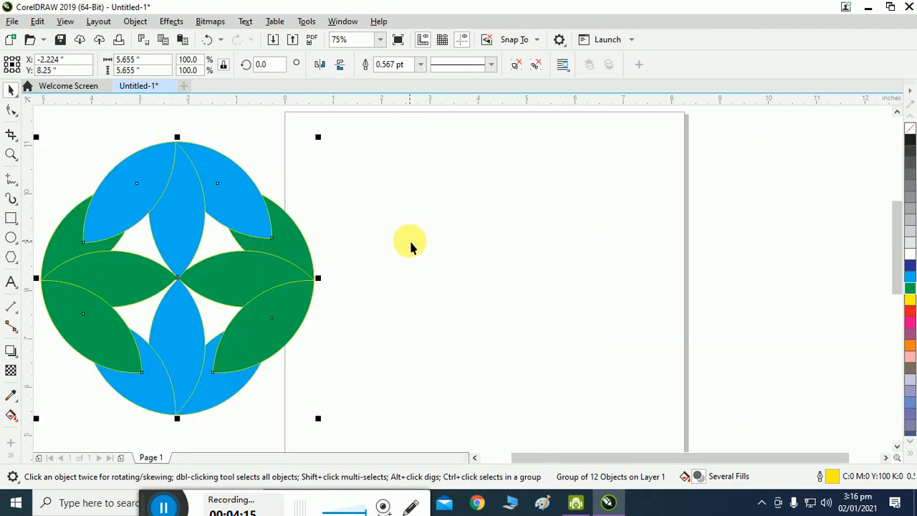
drag(184, 205, 669, 211)
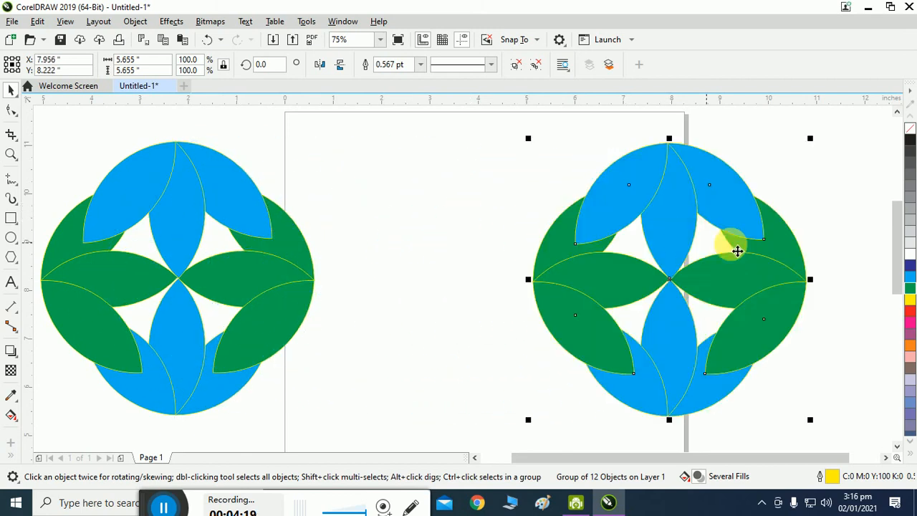
key(ctrl+z)
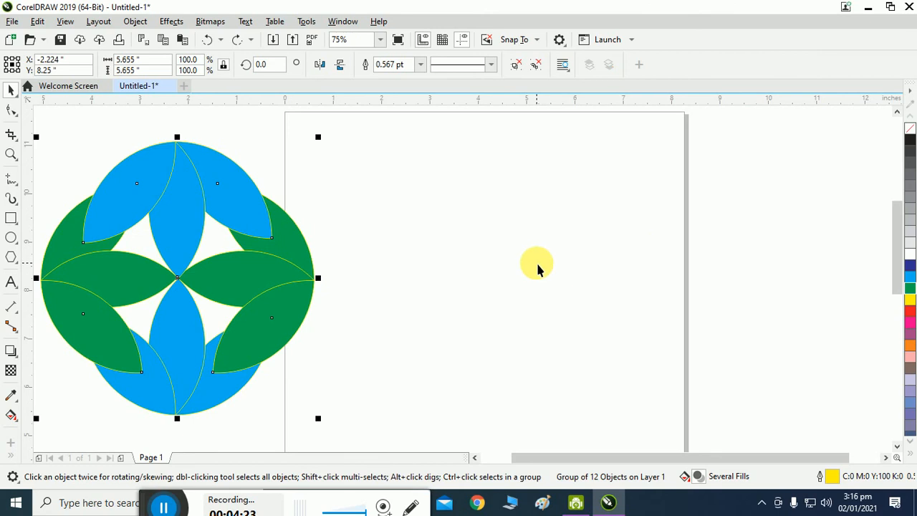
Undo the group's move, the grouping, the rotated green copies and the mirrored copy, back to the three original blue petals.
key(ctrl+z)
key(ctrl+z)
key(ctrl+z)
key(ctrl+z)
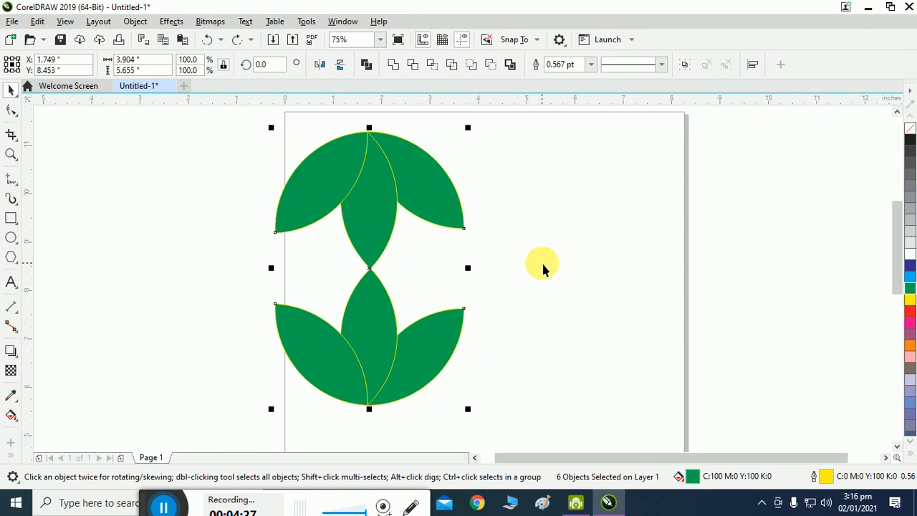
drag(533, 417, 164, 108)
key(ctrl+z)
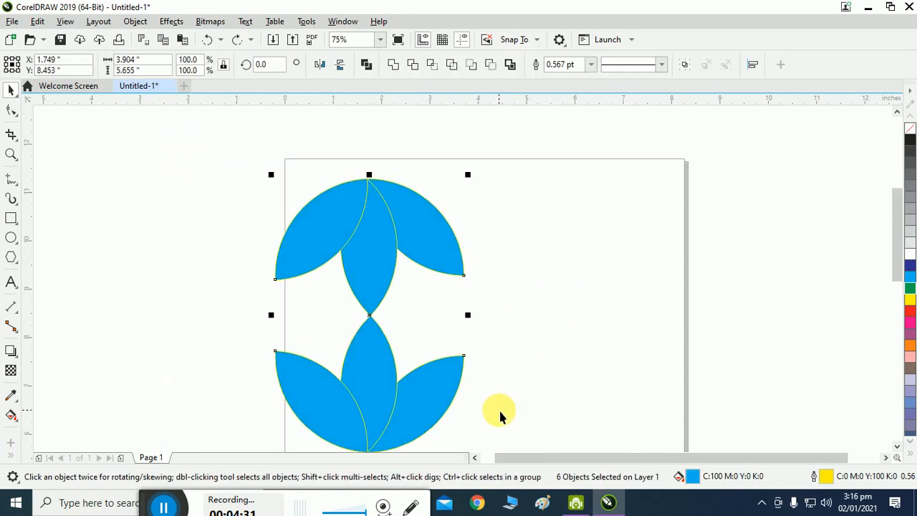
key(ctrl+z)
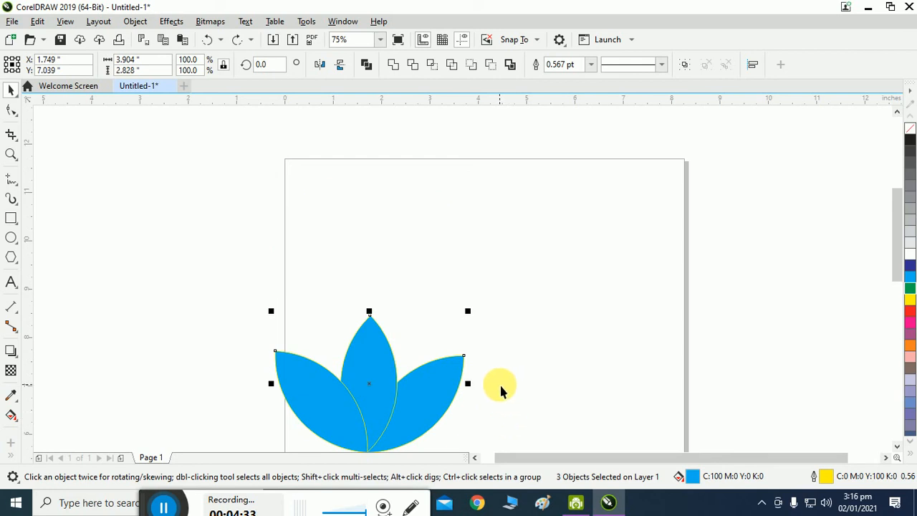
Group the three blue petals and create a vertically mirrored copy directly above, using the group's top centre as the reference point.
key(ctrl+g)
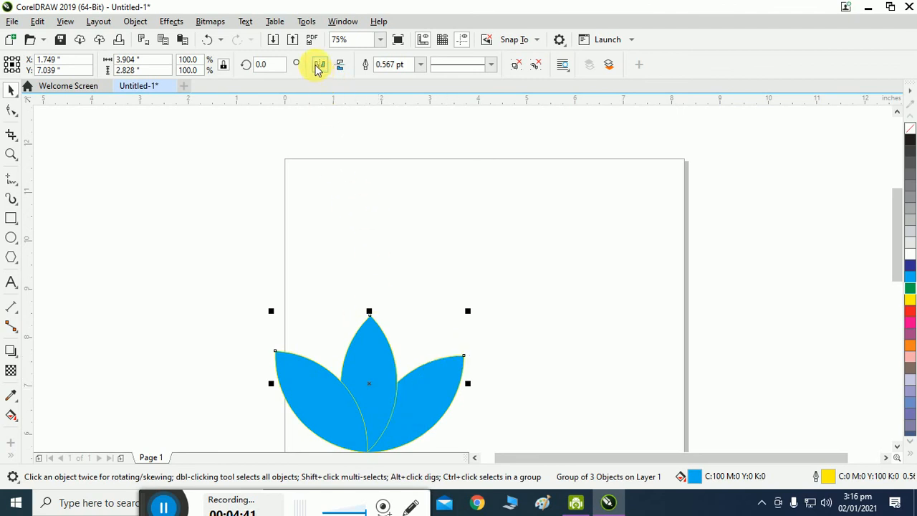
click(340, 65)
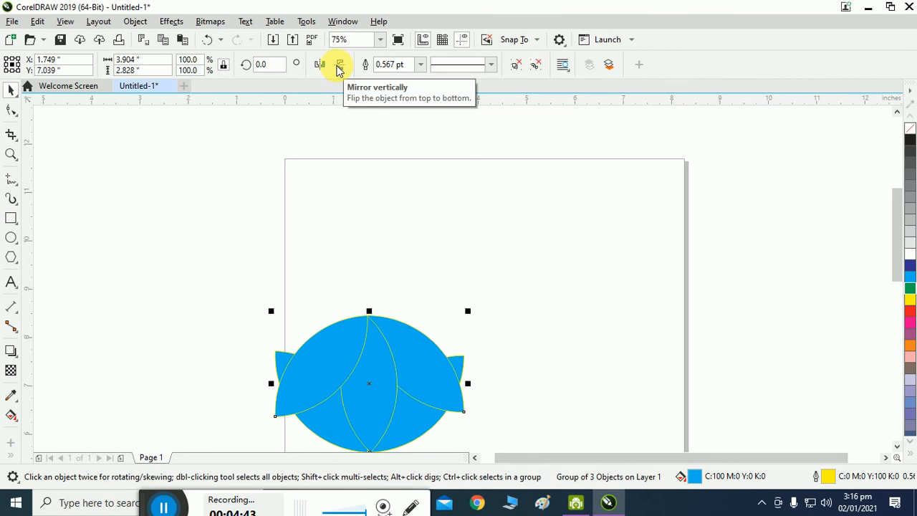
key(ctrl+z)
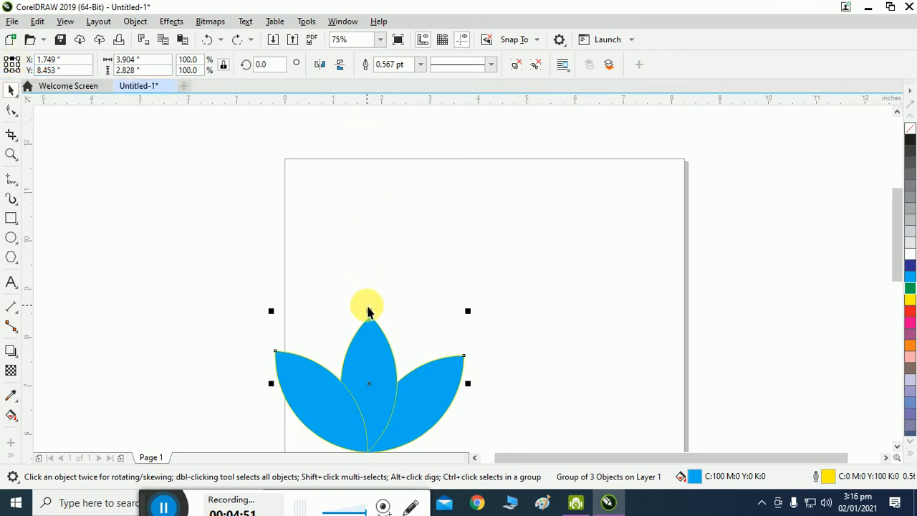
click(340, 66)
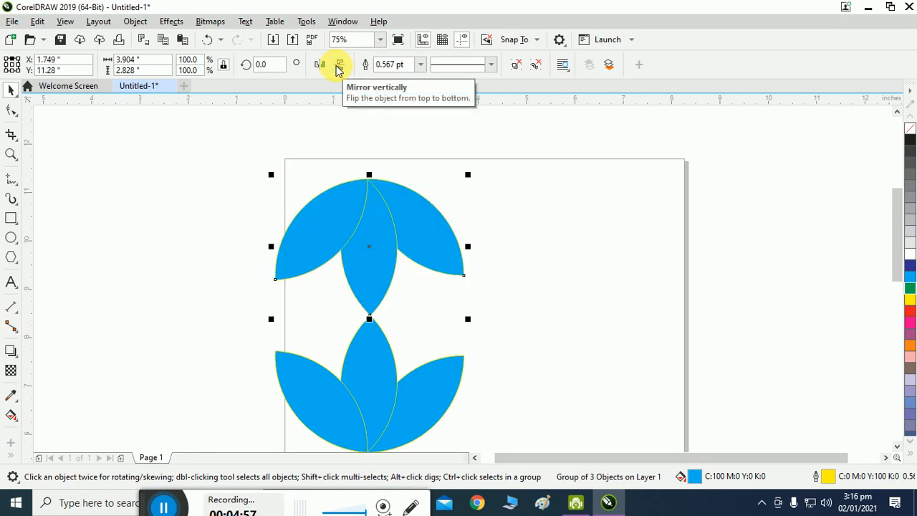
Select the upper and lower petal sets and group them together.
drag(205, 127, 501, 380)
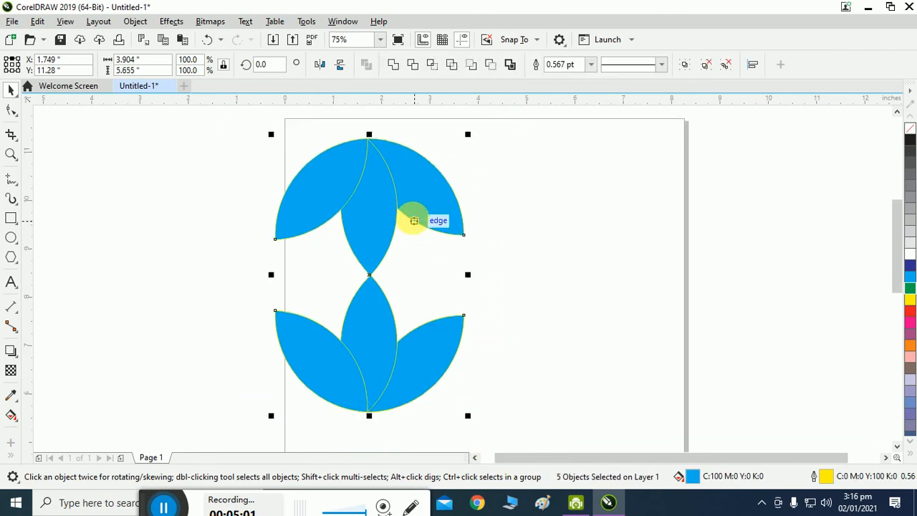
click(415, 218)
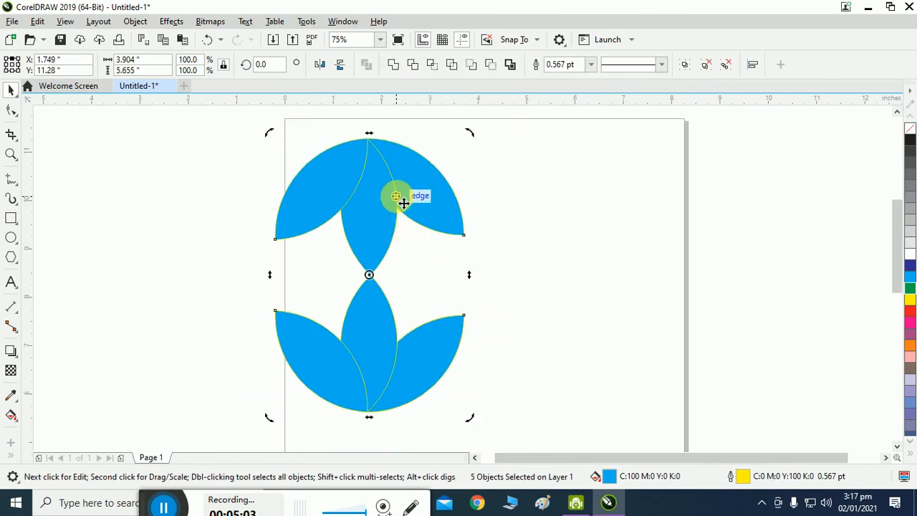
right_click(403, 202)
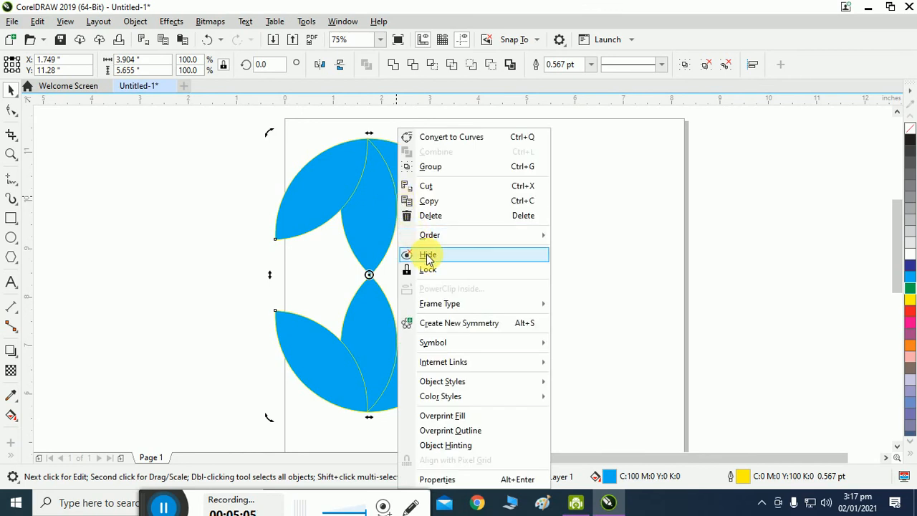
click(462, 175)
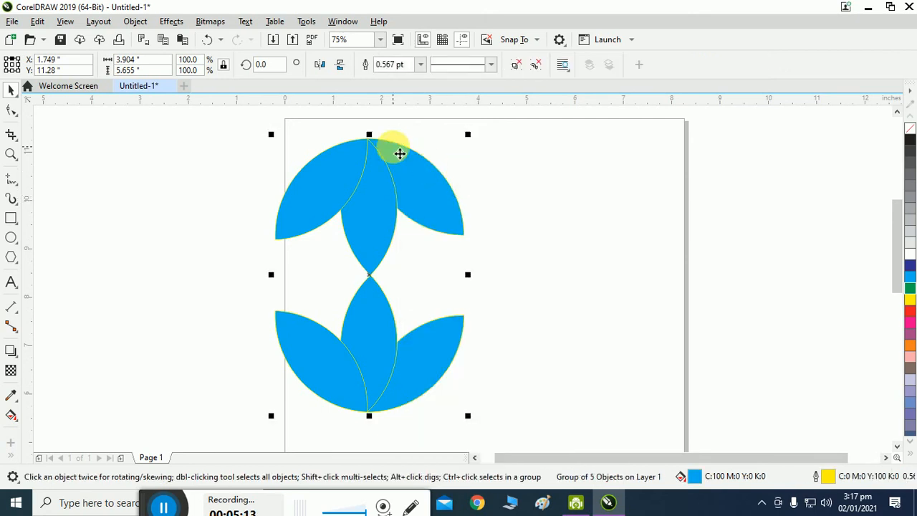
Ungroup the combined upper and lower petal sets and clear the selection.
click(600, 205)
click(454, 202)
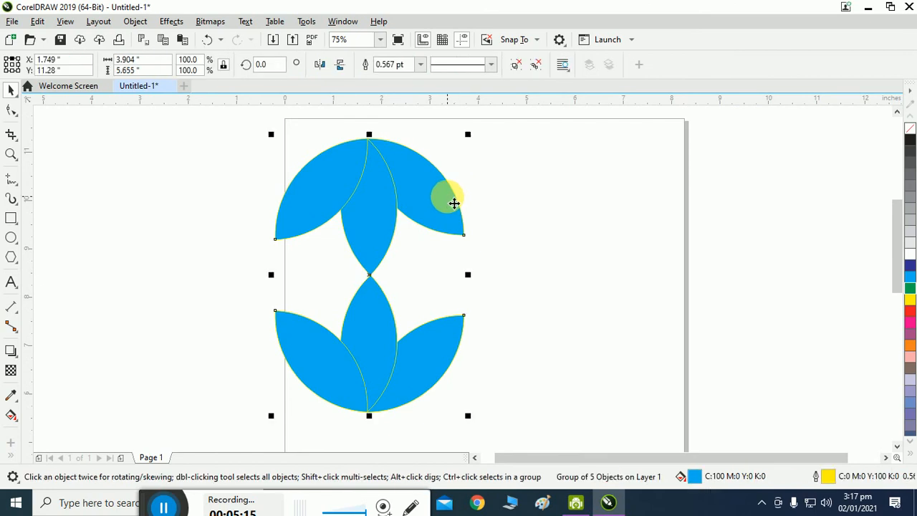
right_click(439, 193)
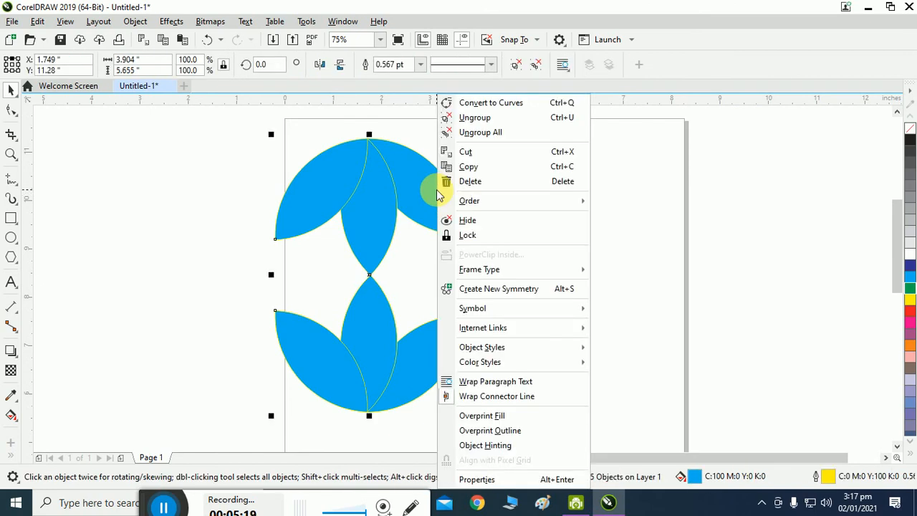
click(510, 123)
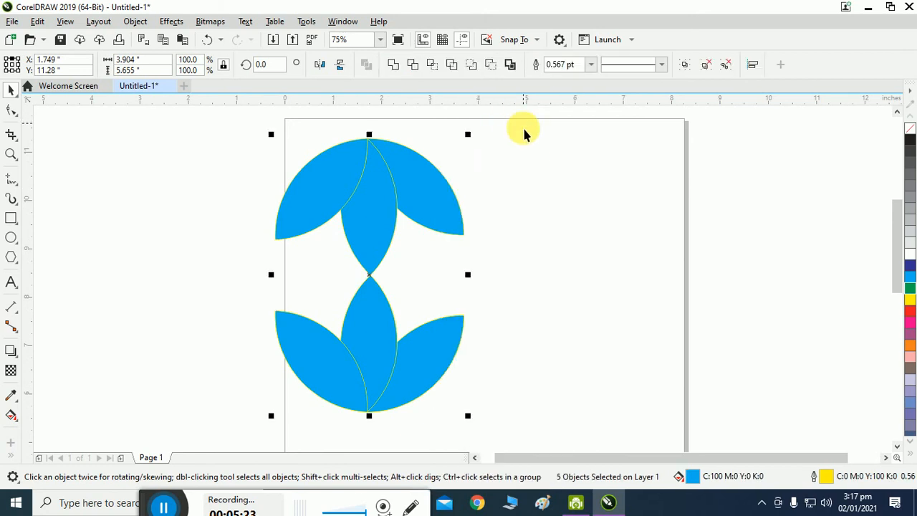
click(406, 203)
click(385, 340)
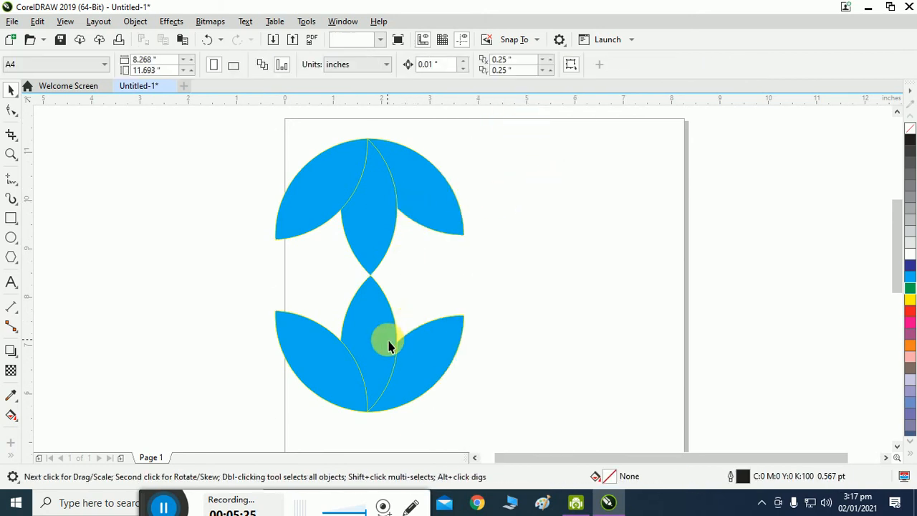
Move the lower and upper petal groups away from the loose petals and pull the loose right petal up and to the left.
drag(379, 352, 566, 423)
drag(435, 213, 717, 204)
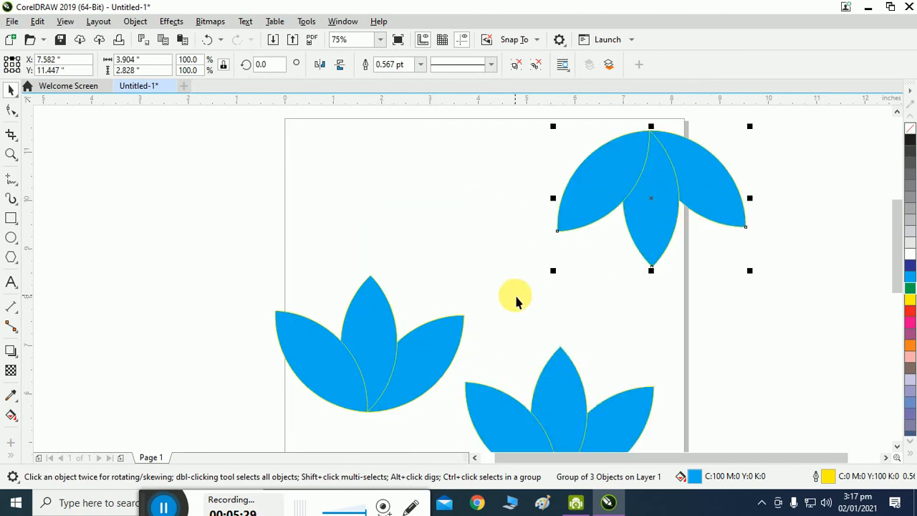
drag(416, 352, 288, 276)
drag(188, 164, 401, 389)
Delete the loose centre and left petals, and move the one remaining loose petal outside the page on its left side.
click(395, 348)
key(Delete)
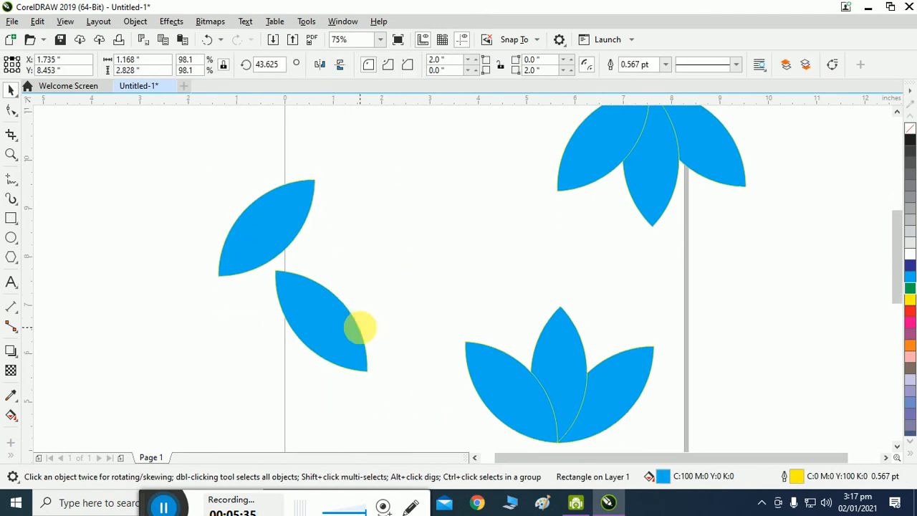
click(312, 315)
key(Delete)
drag(280, 239, 131, 354)
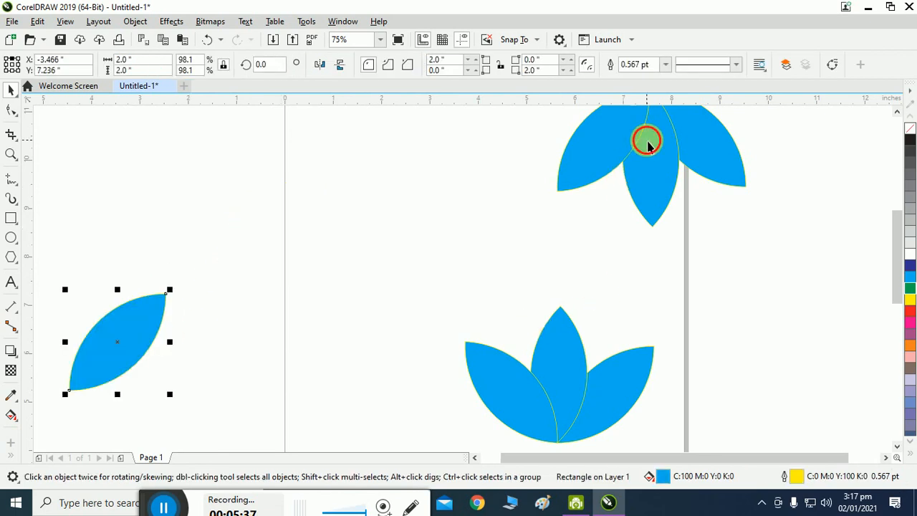
Bring the upper and lower petal groups back together tip to tip and group them.
drag(644, 139, 427, 161)
drag(541, 386, 414, 324)
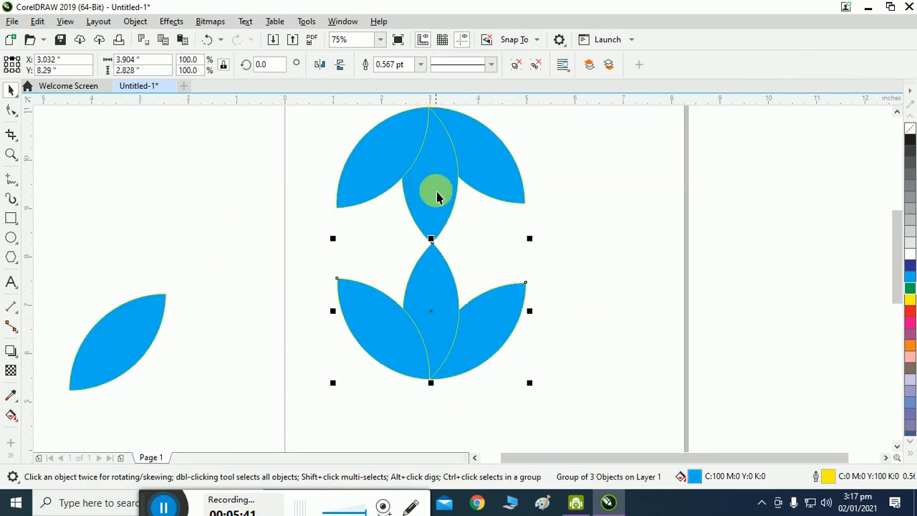
shift+click(444, 179)
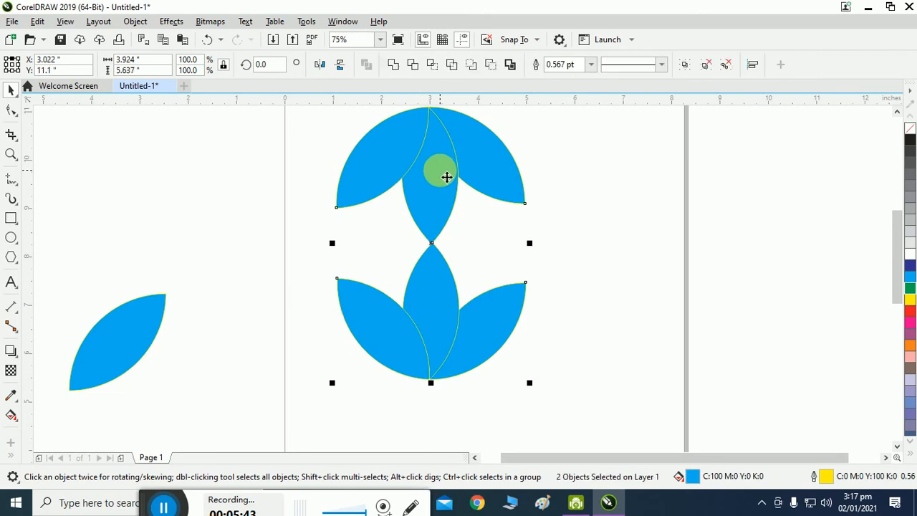
right_click(446, 177)
click(459, 167)
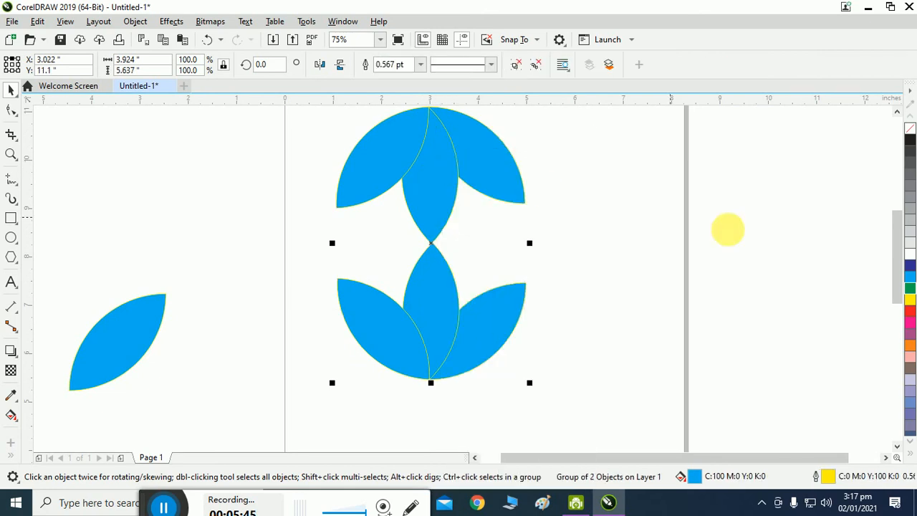
Ungroup all the petals of the combined group and move them apart individually.
click(727, 229)
right_click(501, 180)
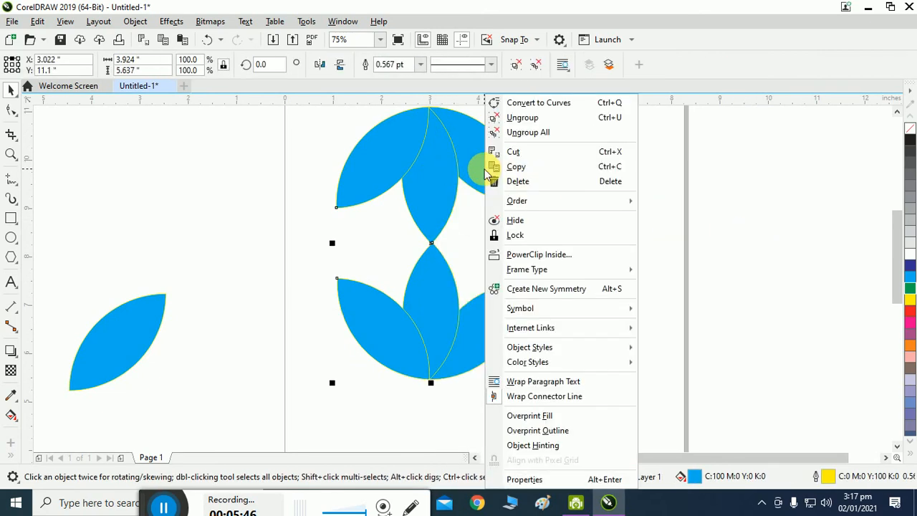
click(542, 136)
click(703, 246)
drag(448, 343, 528, 243)
drag(406, 317, 340, 293)
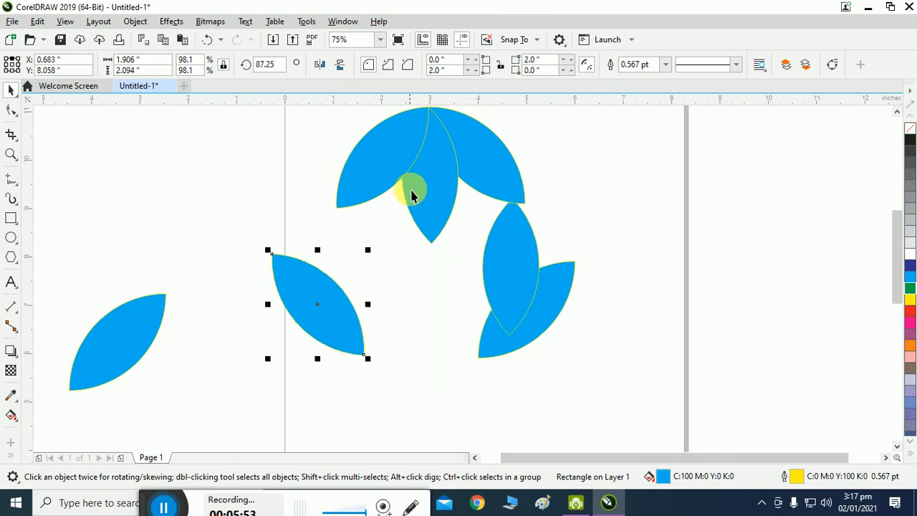
drag(368, 162, 275, 151)
drag(423, 204, 392, 249)
drag(477, 175, 620, 189)
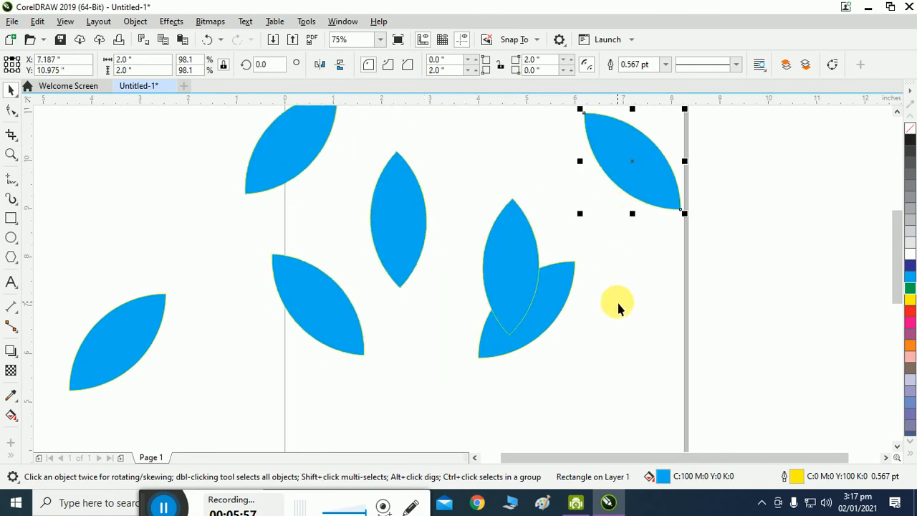
Undo the individual petal moves and the ungrouping, back to the combined petal group.
key(ctrl+z)
key(ctrl+z)
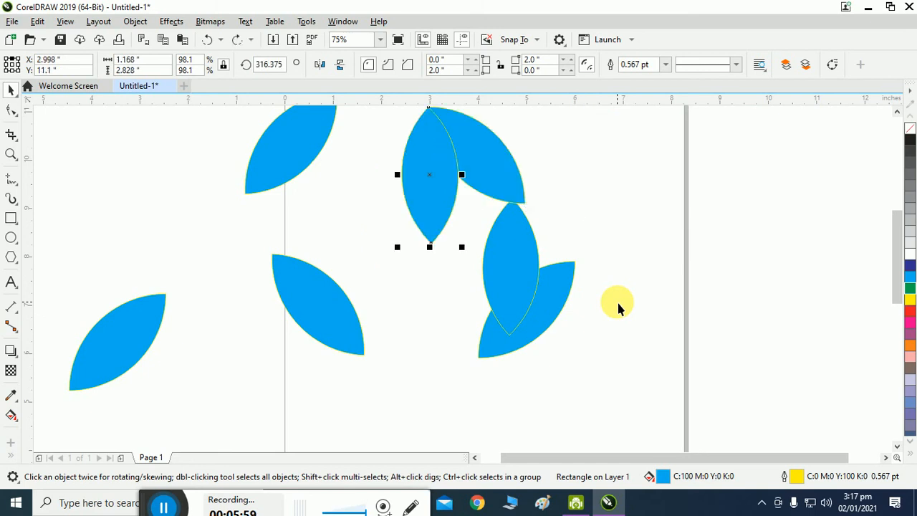
key(ctrl+z)
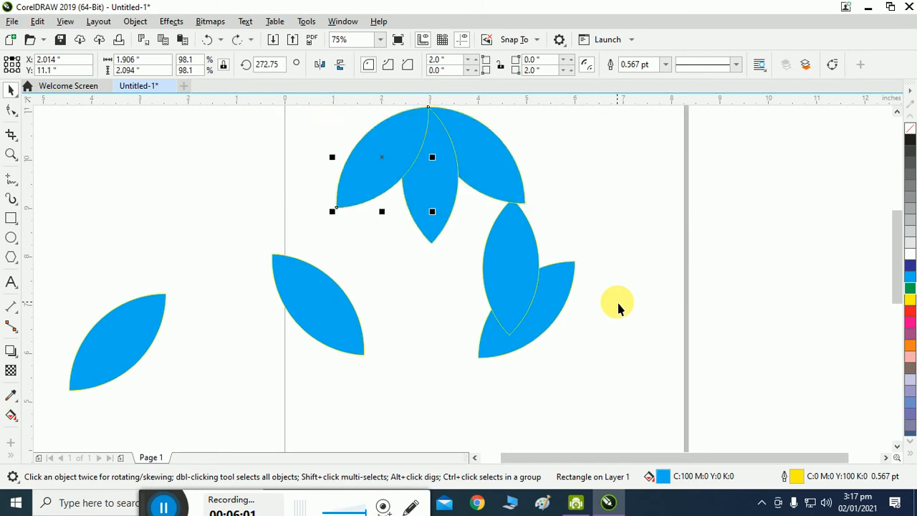
key(ctrl+z)
key(ctrl+z)
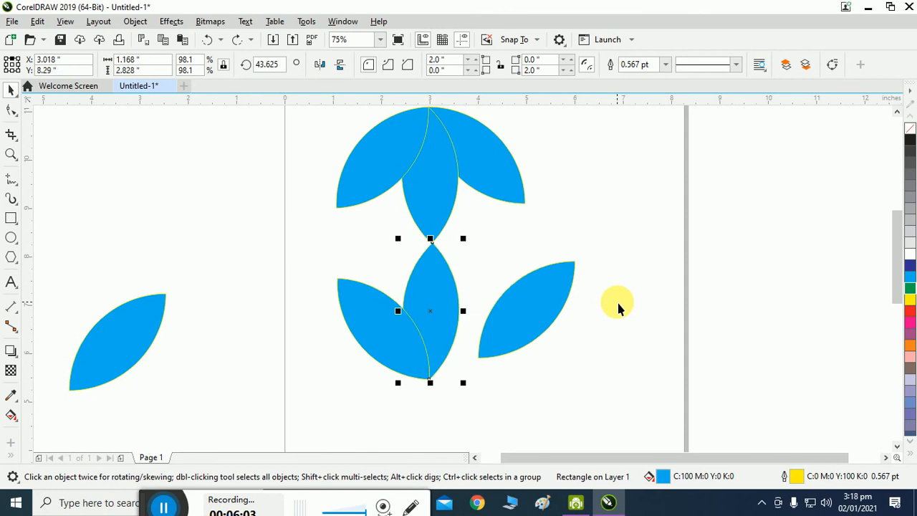
key(ctrl+z)
click(614, 378)
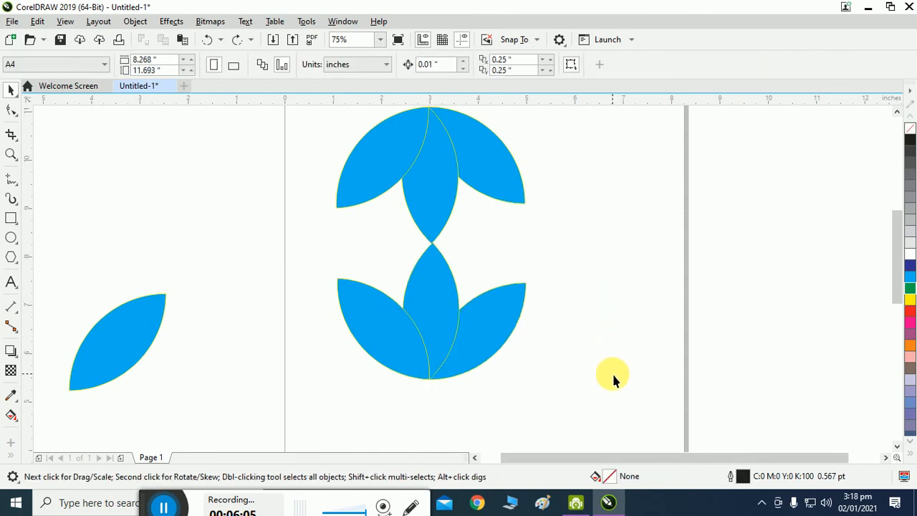
key(ctrl+z)
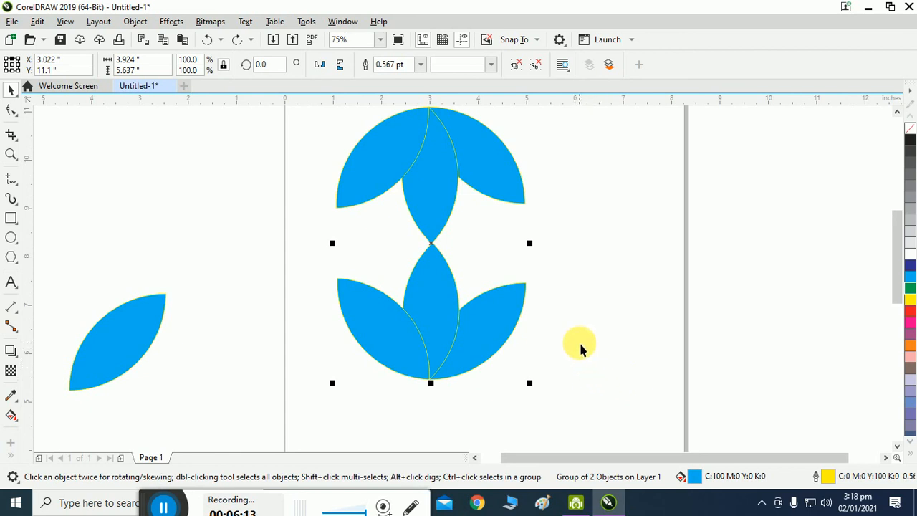
Delete the combined petal group and move the remaining single petal outside the page on its right side.
click(432, 156)
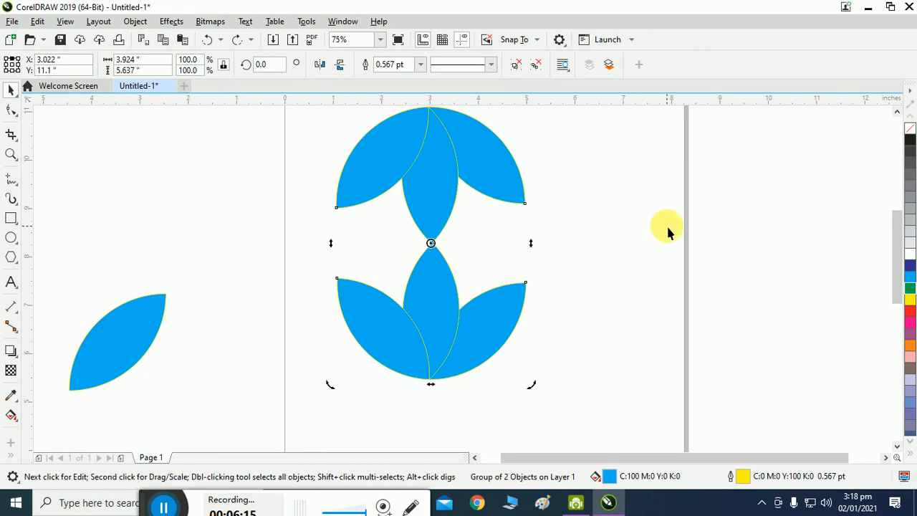
key(Delete)
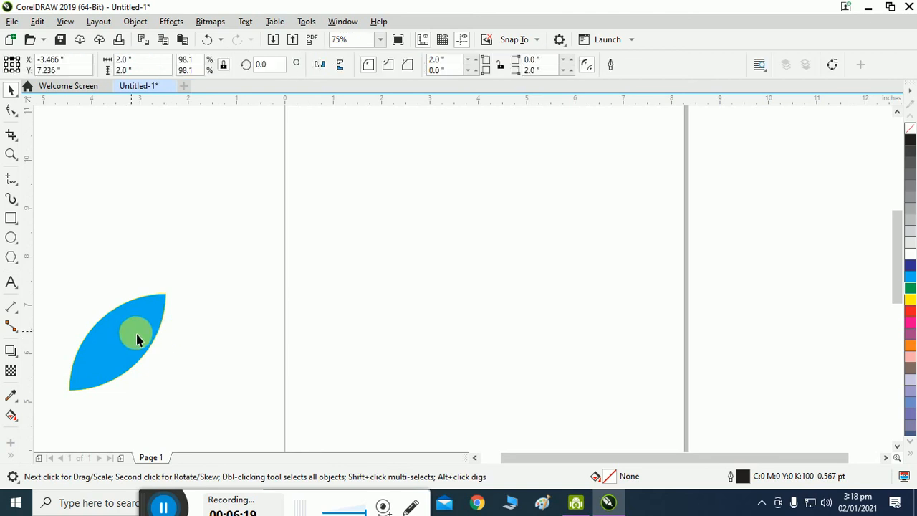
drag(135, 334, 414, 264)
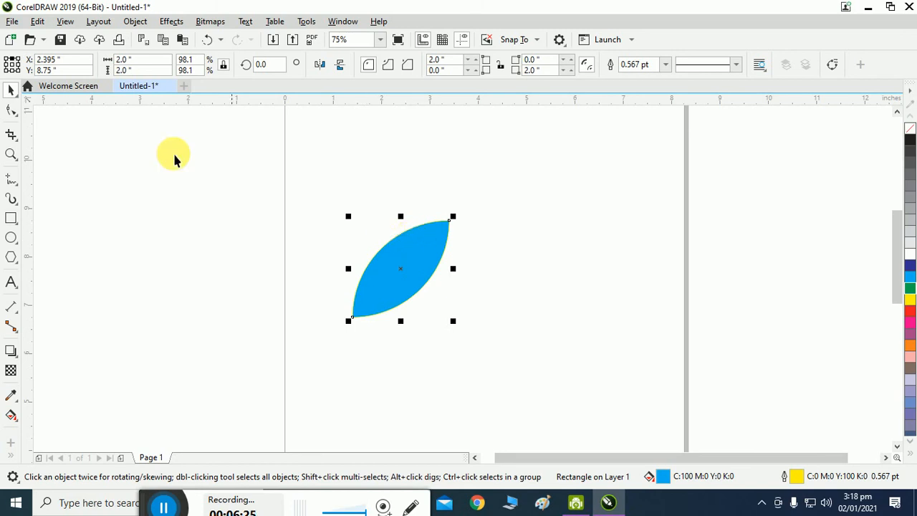
drag(408, 256, 833, 367)
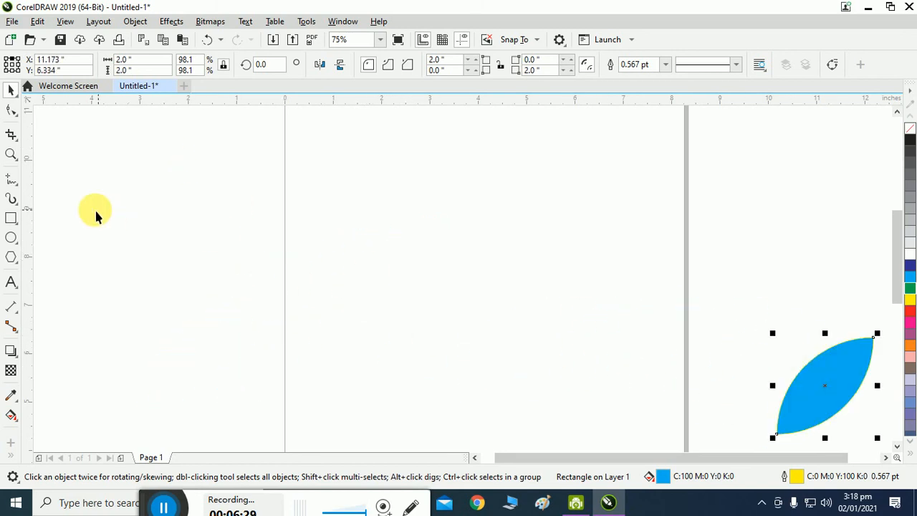
Draw a flat horizontal ellipse about 3.25 in wide and 0.96 in high on the empty page.
click(12, 241)
click(118, 239)
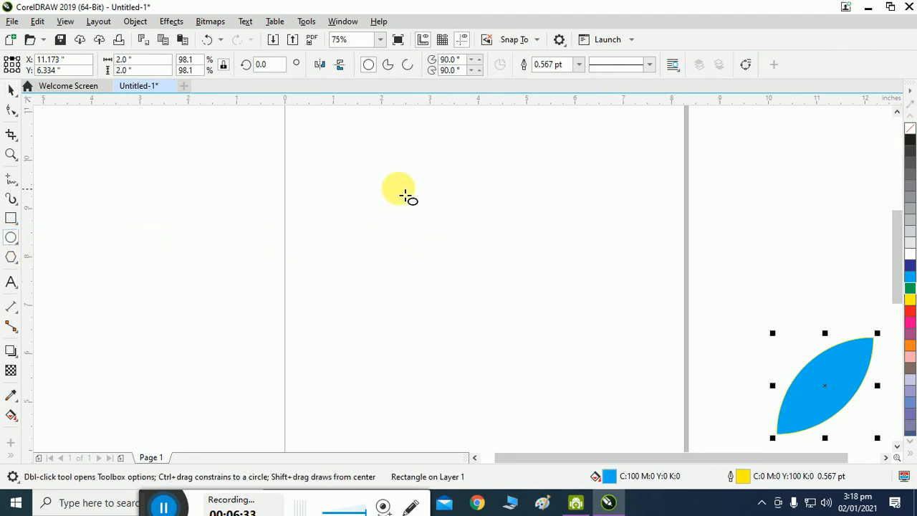
drag(398, 189, 527, 250)
key(ctrl)
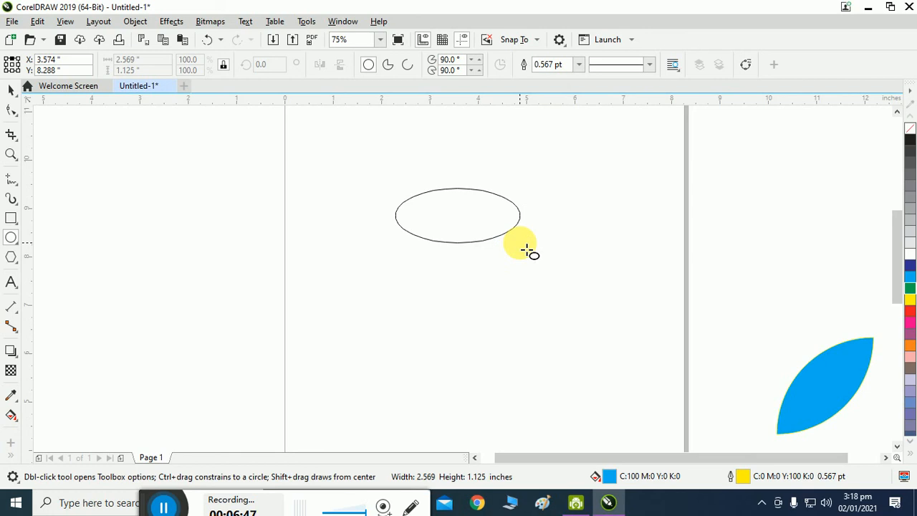
drag(526, 251, 527, 250)
key(shift)
drag(527, 250, 557, 240)
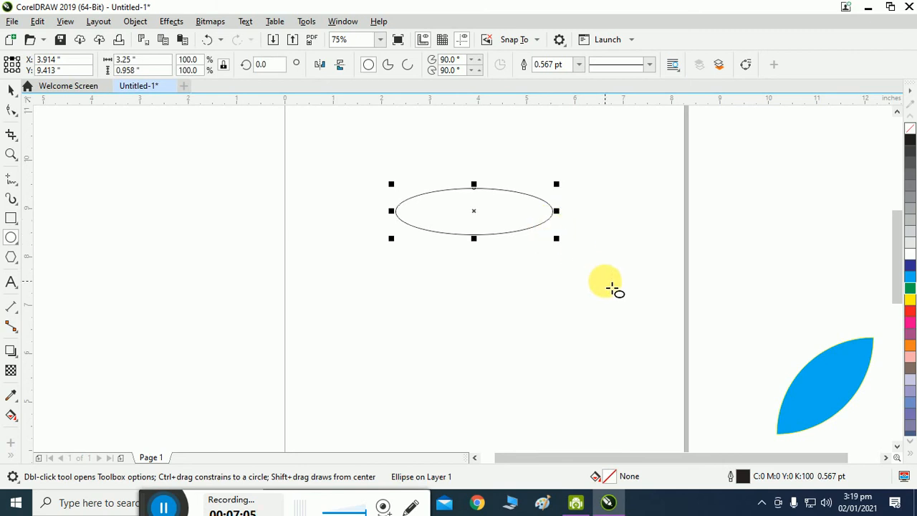
Duplicate the ellipse and move the copy straight down, about 2.3 in below the original.
key(ctrl+c)
key(ctrl+v)
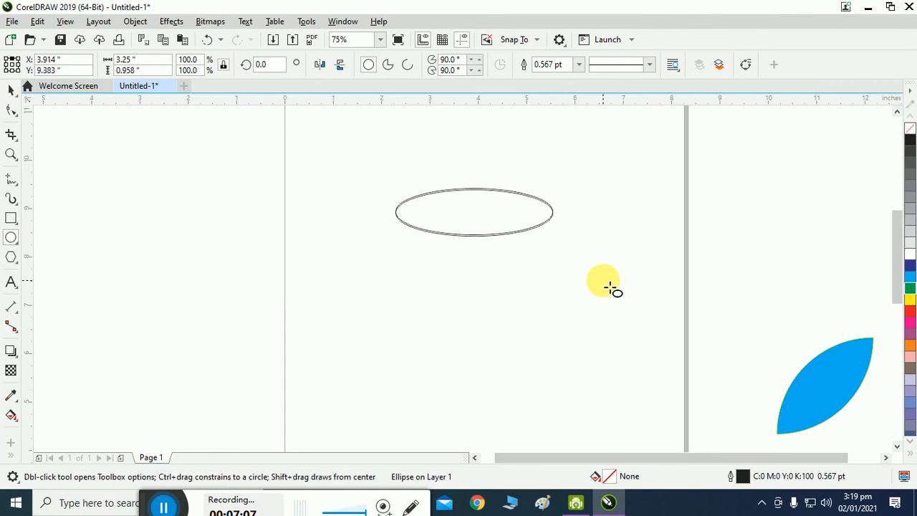
key(Down)
key(Down)
key(Down)
key(Down)
key(Down)
key(Down)
key(Down)
key(Down)
key(Down)
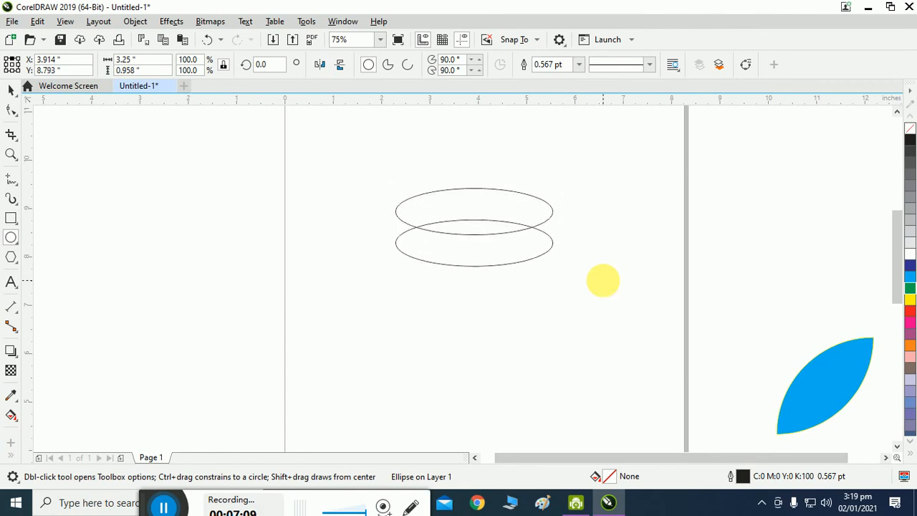
key(Down)
key(Down)
key(Down)
key(Down)
key(Down)
key(Down)
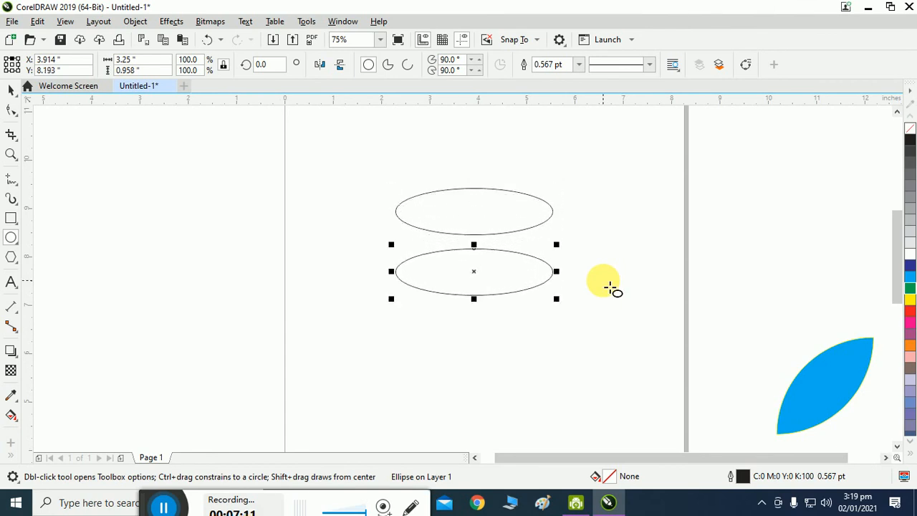
key(Down)
key(Down)
key(Down)
key(Down)
key(Down)
key(Down)
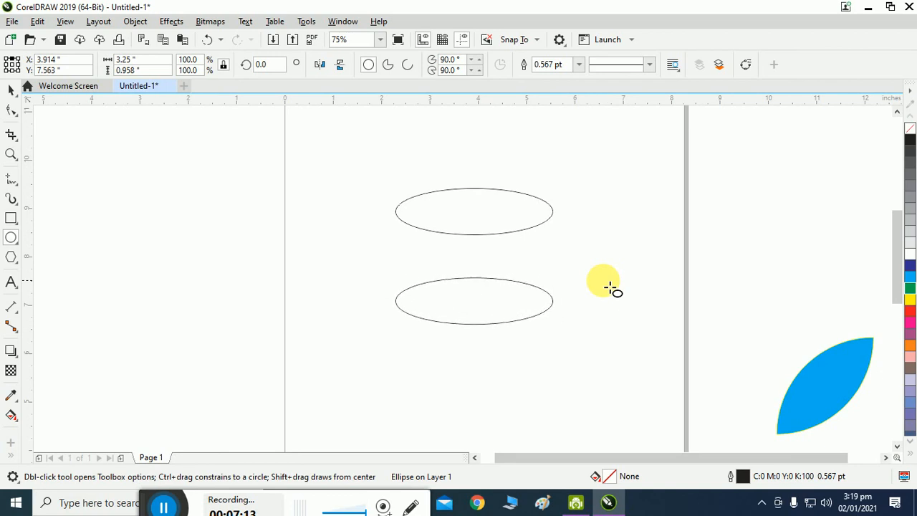
key(Down)
key(Down)
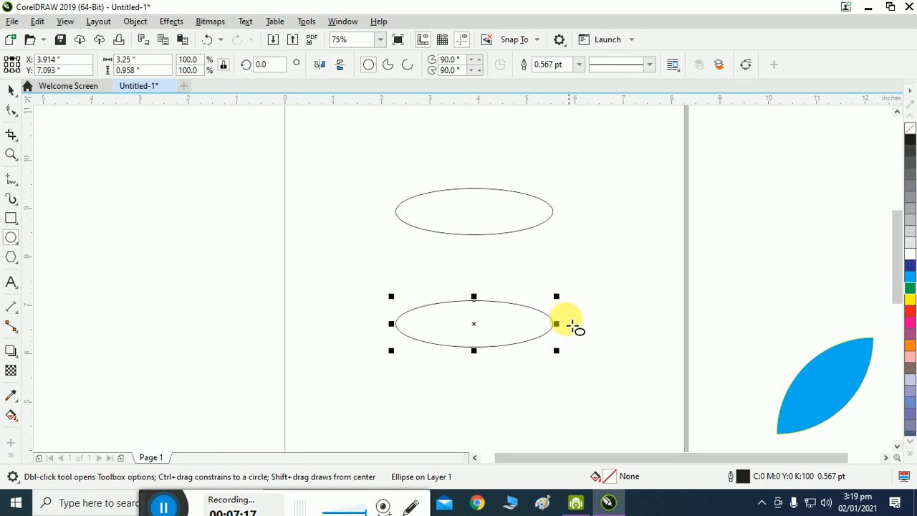
Shrink the lower ellipse about its centre to about 2.14 in wide and 0.54 in high, and clear the selection.
drag(556, 323, 544, 325)
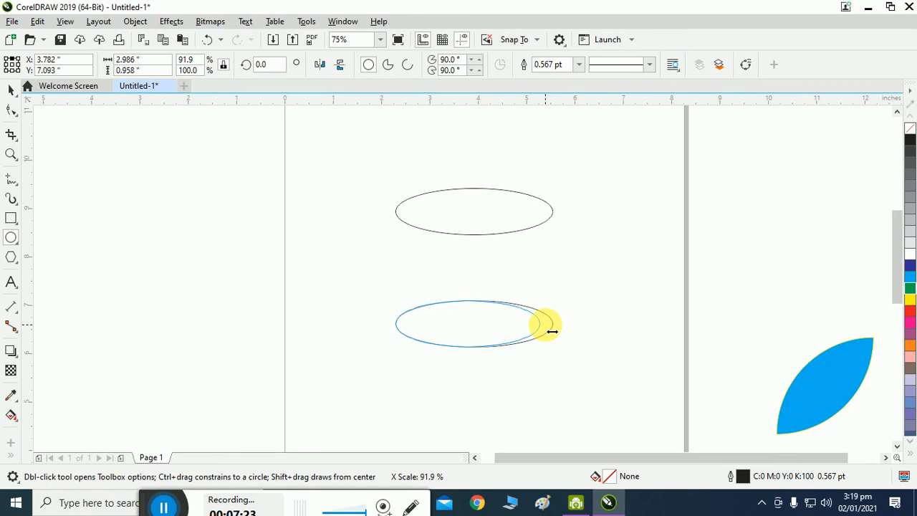
drag(551, 331, 536, 333)
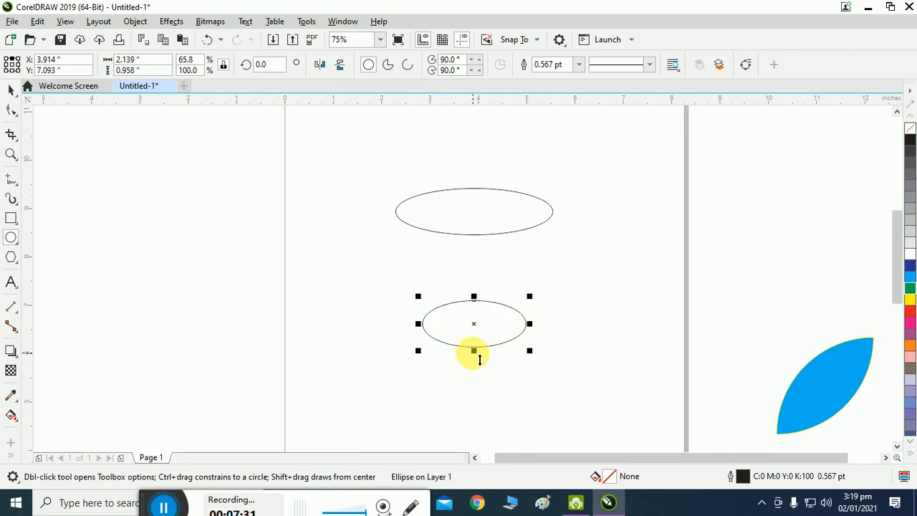
drag(475, 351, 480, 350)
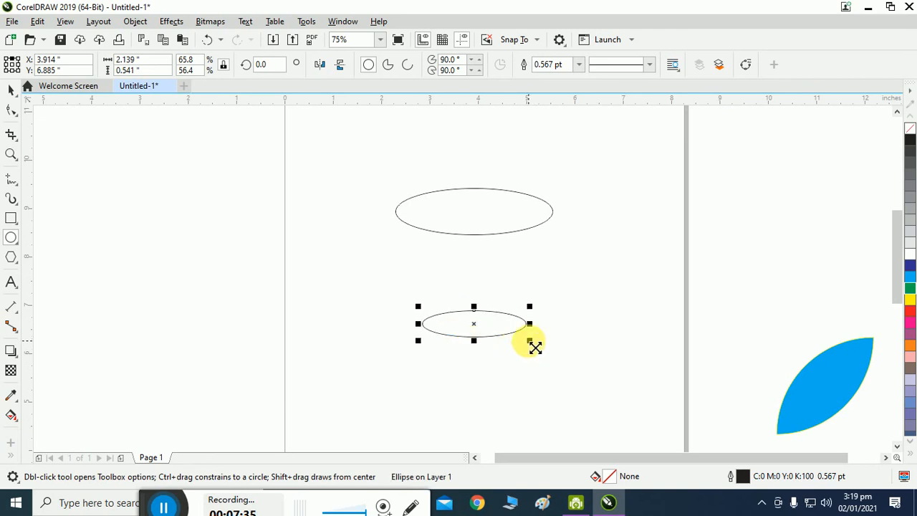
click(614, 334)
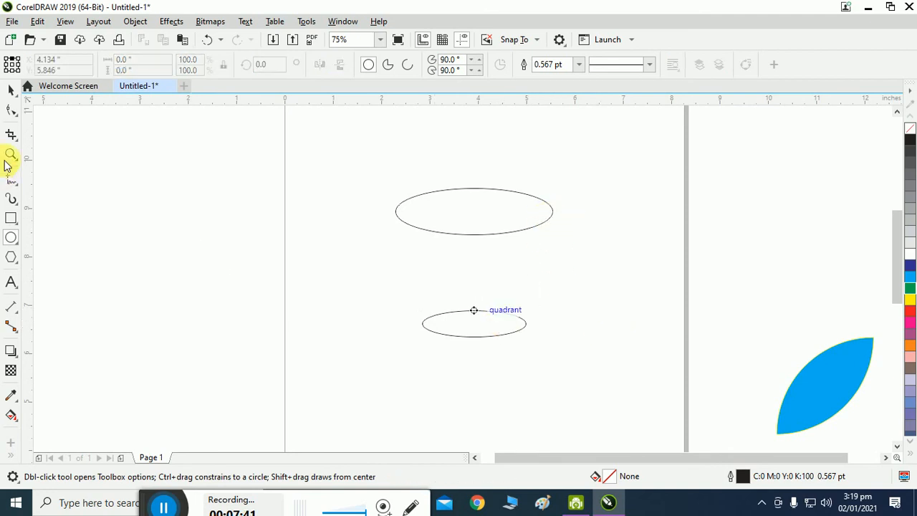
Connect the left and right quadrants of the upper ellipse to those of the lower ellipse with two straight 2-Point Lines.
click(11, 180)
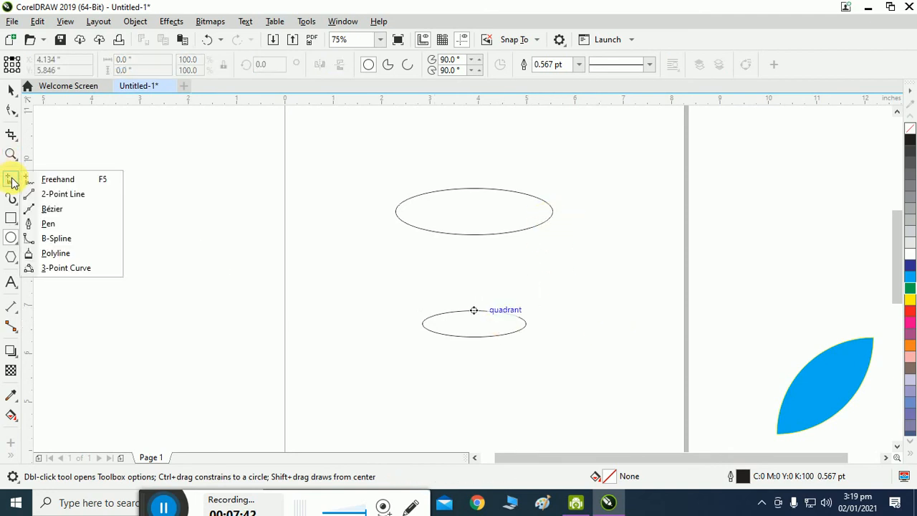
click(54, 194)
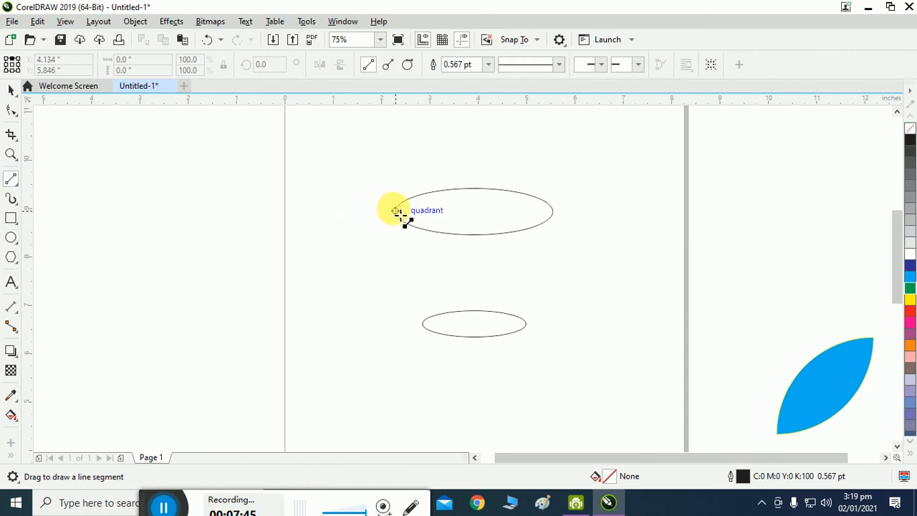
drag(396, 211, 423, 324)
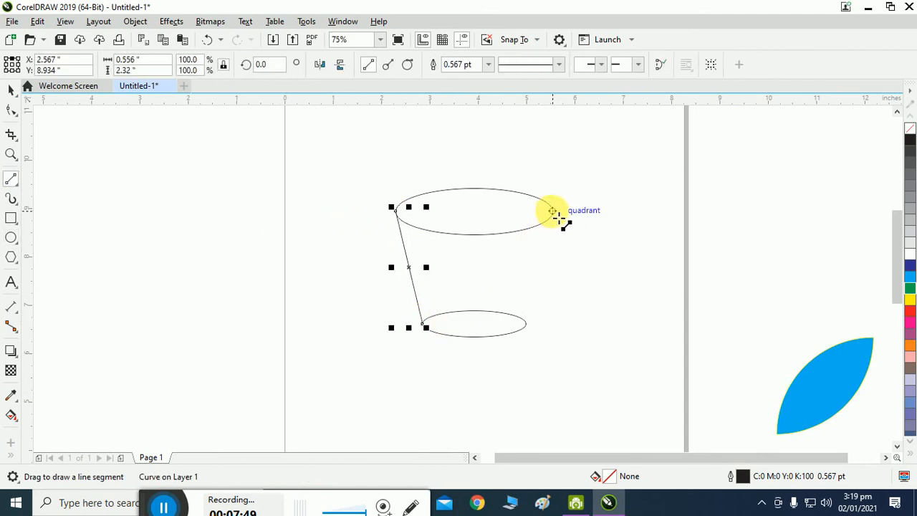
drag(553, 210, 526, 324)
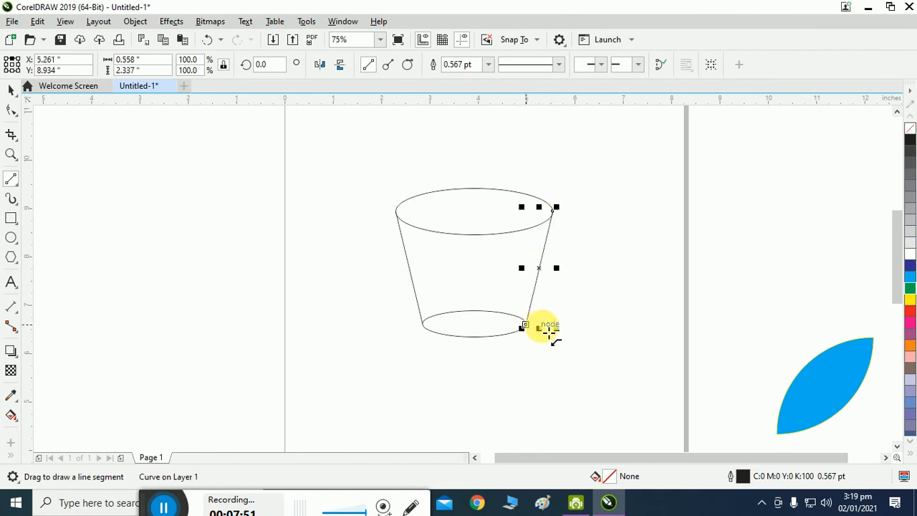
click(11, 90)
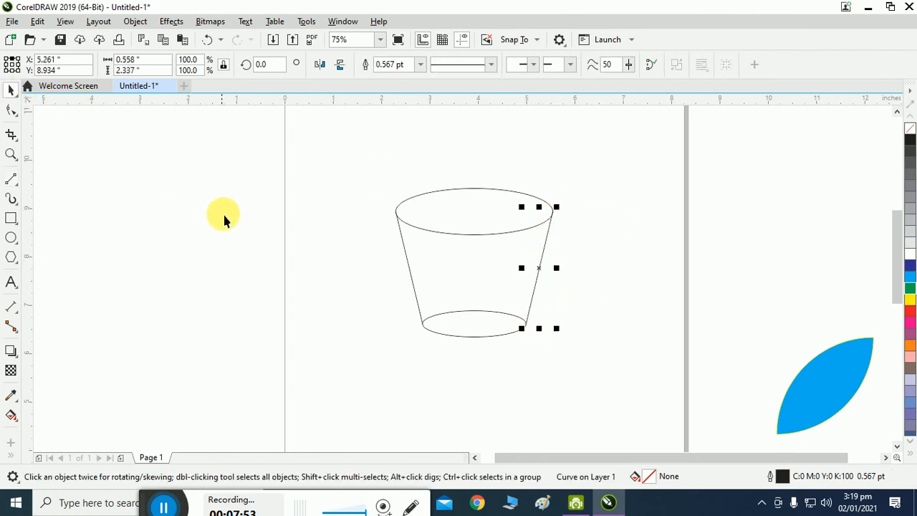
click(497, 295)
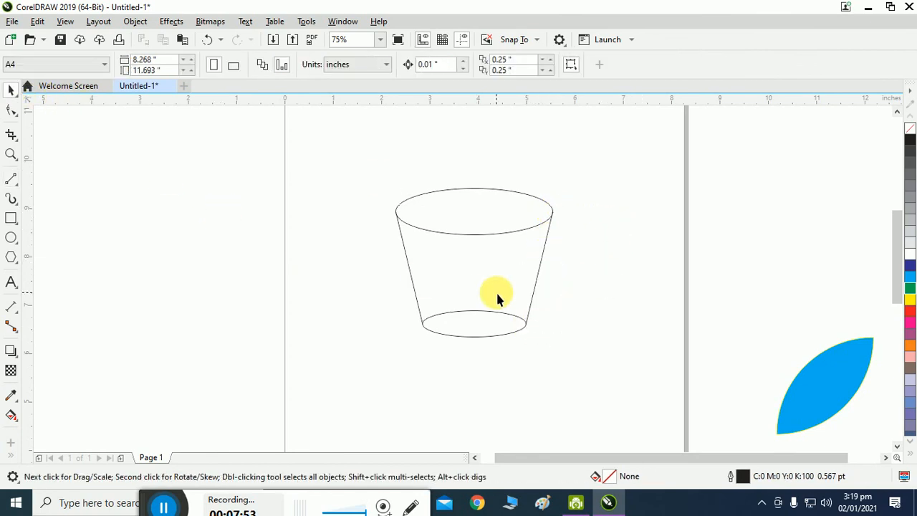
click(910, 289)
click(538, 333)
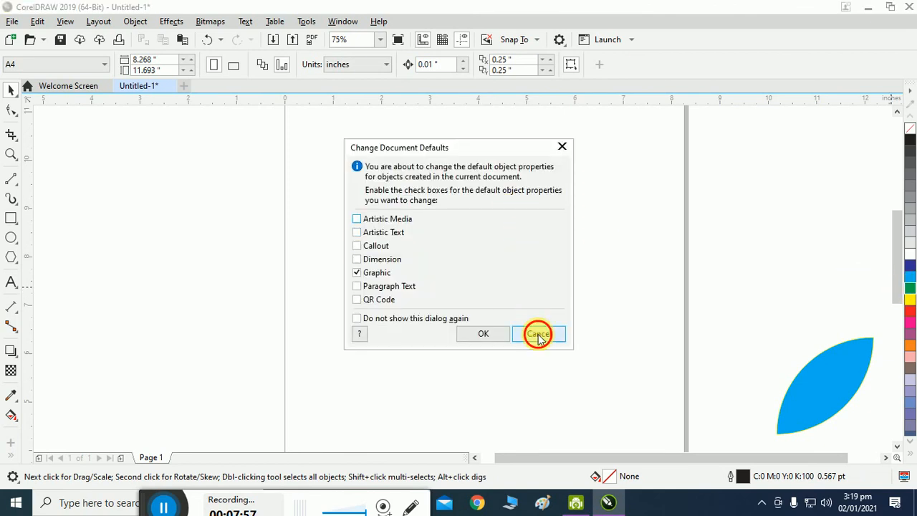
Fill the cup's lower ellipse with yellow and its upper ellipse with green, and clear the selection.
click(494, 326)
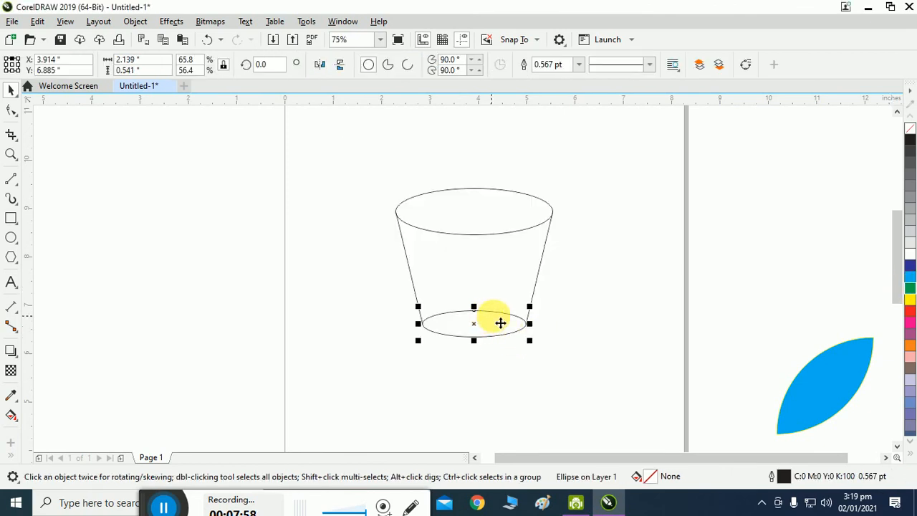
click(910, 300)
click(516, 260)
click(504, 215)
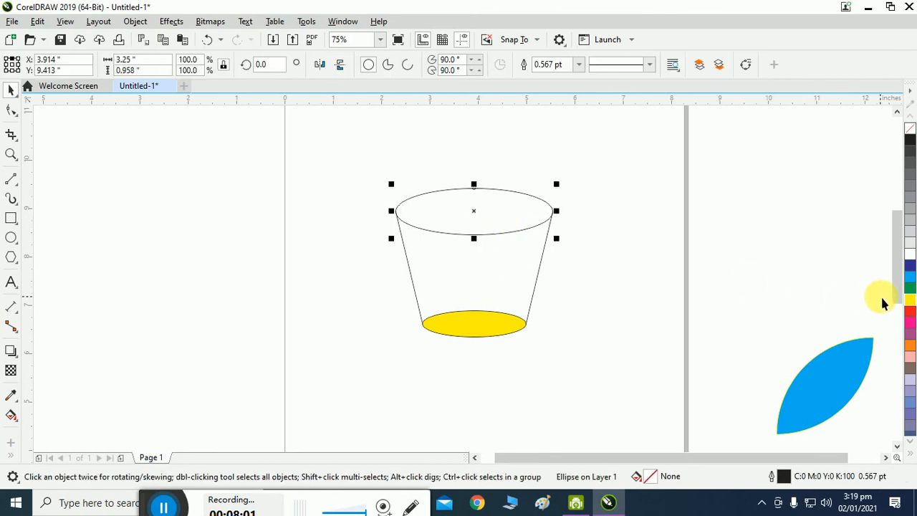
click(909, 288)
click(756, 312)
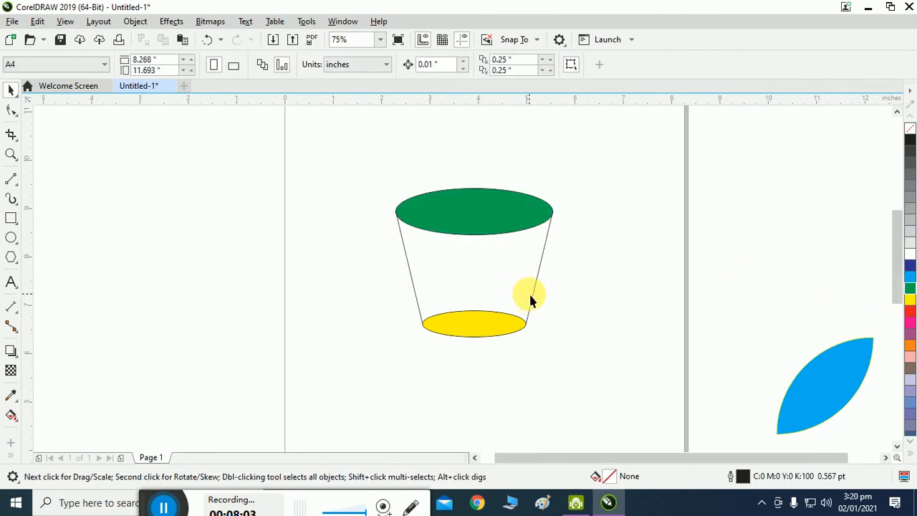
Delete the yellow lower ellipse and both straight side lines, keeping only the green ellipse.
click(535, 297)
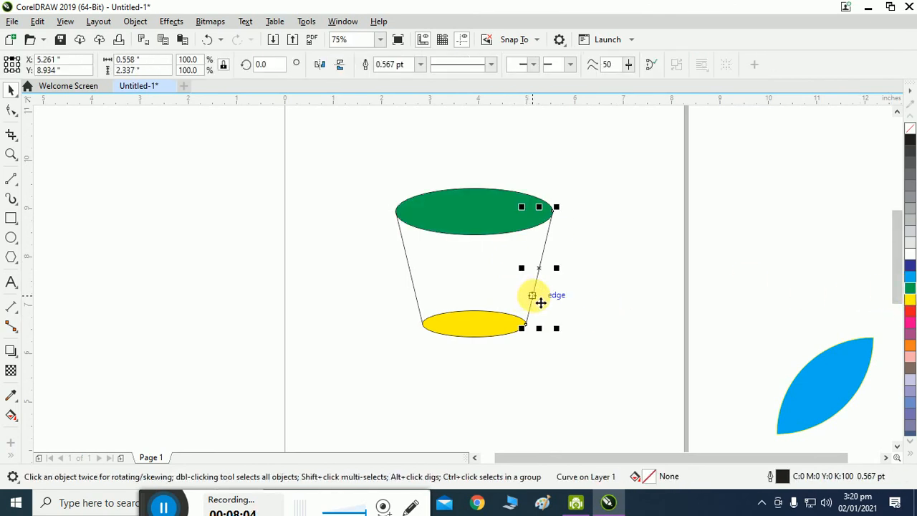
click(415, 293)
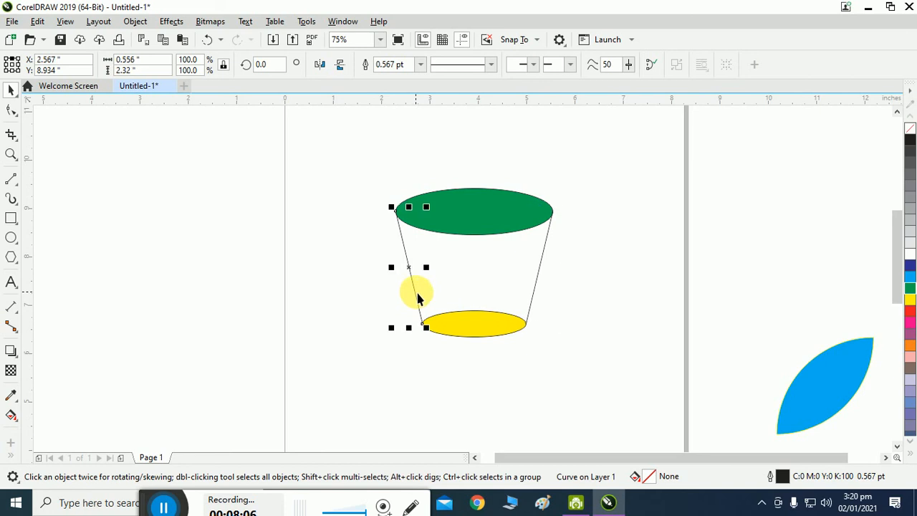
click(553, 332)
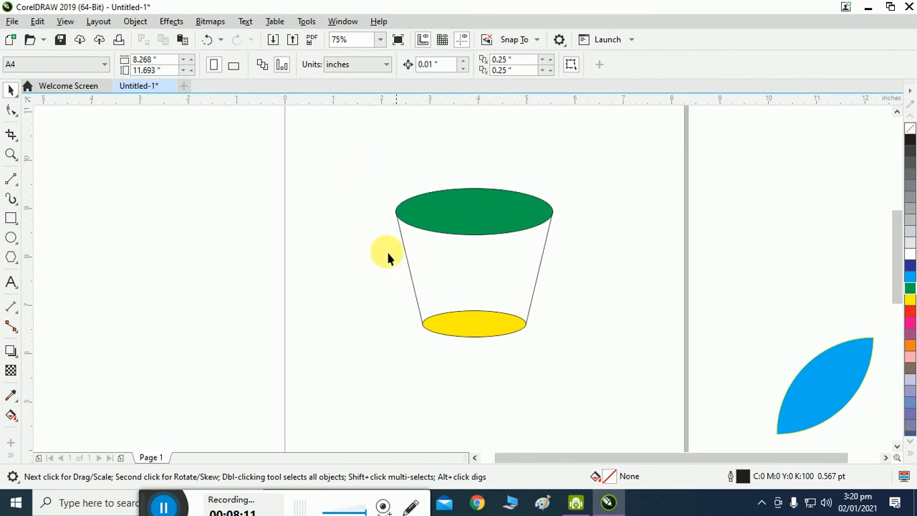
drag(358, 206, 591, 381)
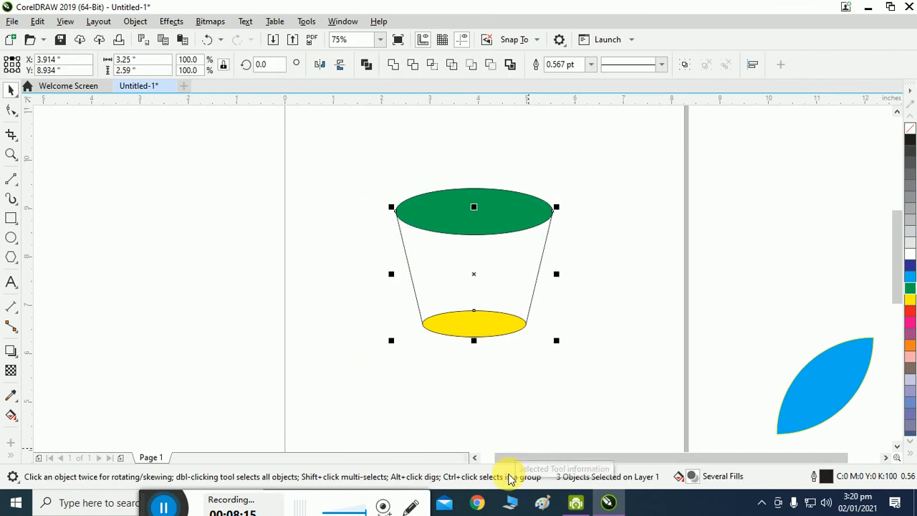
key(Delete)
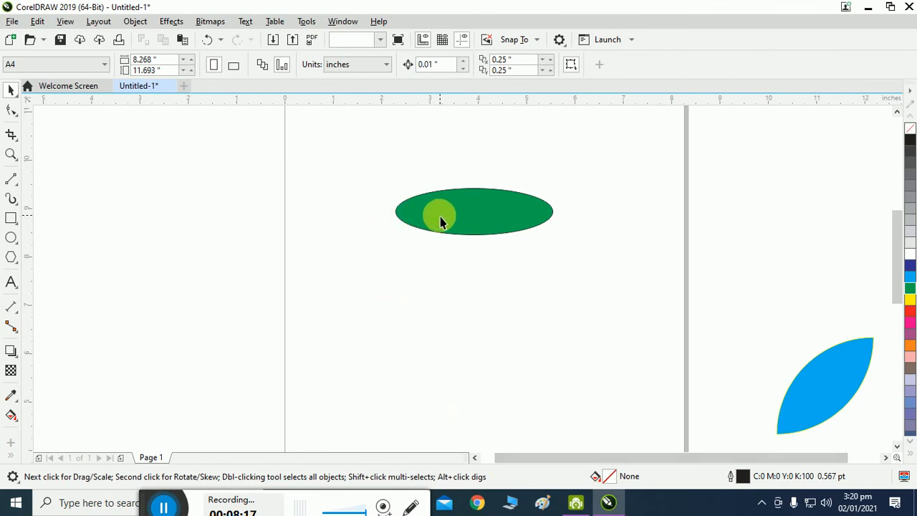
Move the green ellipse down and slightly left on the page, and rotate it by 45 degrees.
drag(440, 215, 420, 283)
click(271, 66)
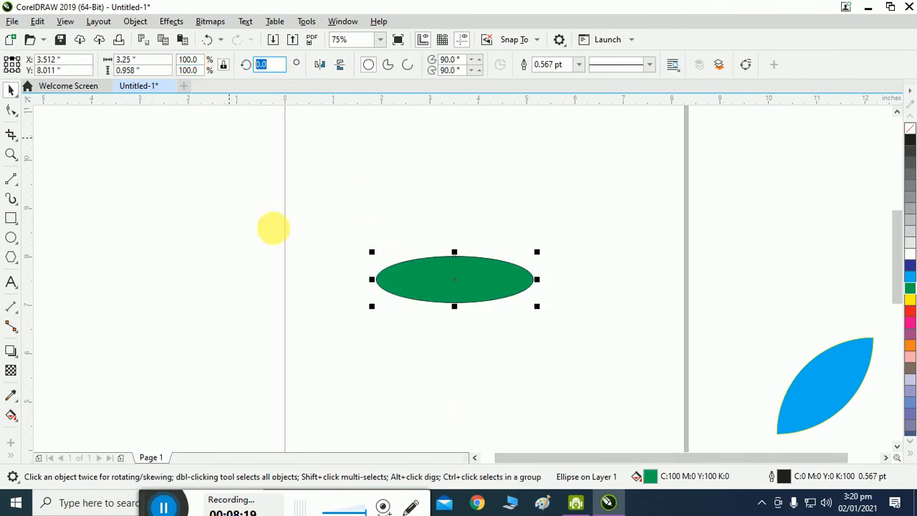
key(Return)
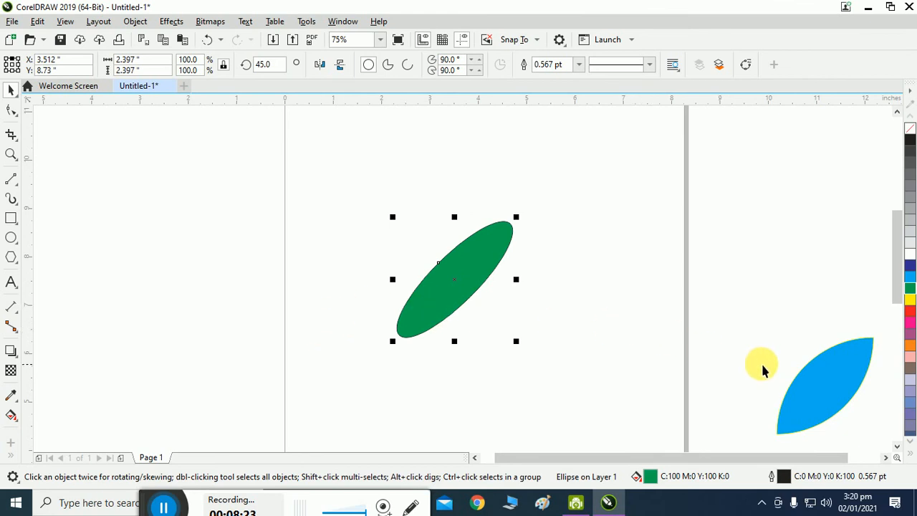
Move the blue petal onto the page, just right of the rotated green ellipse.
drag(839, 402, 572, 317)
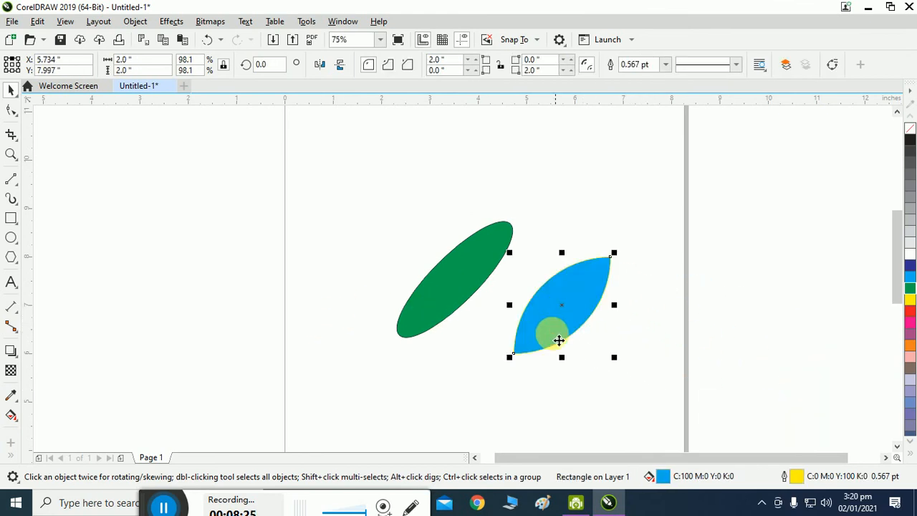
click(466, 290)
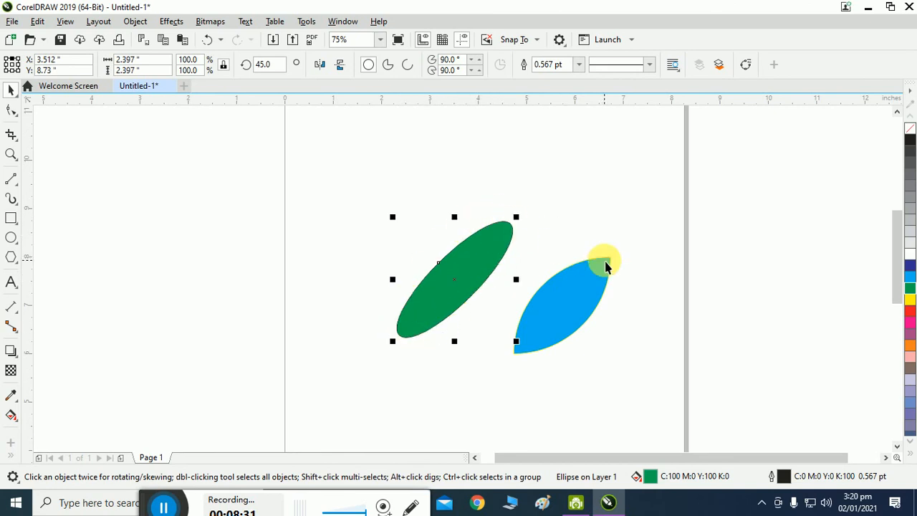
Try to round the blue petal's pointed corners by moving its upper corner node with the Shape tool.
click(600, 289)
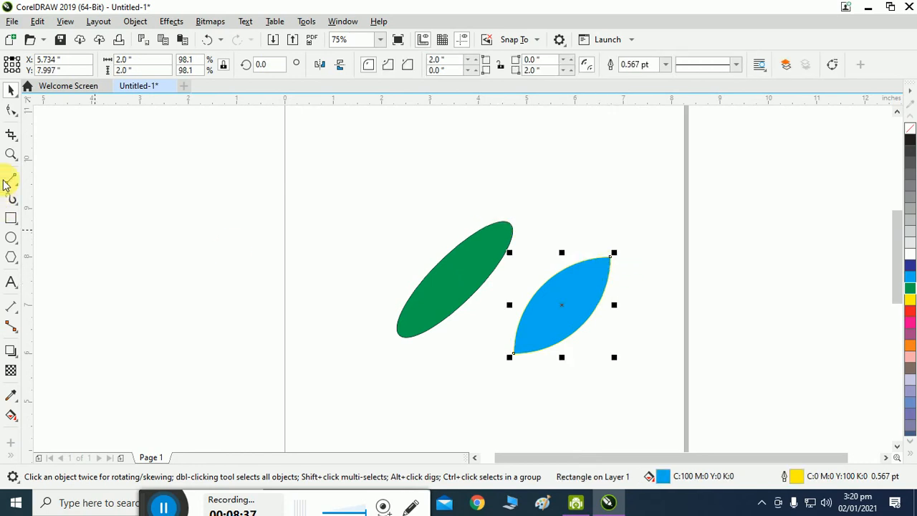
click(11, 110)
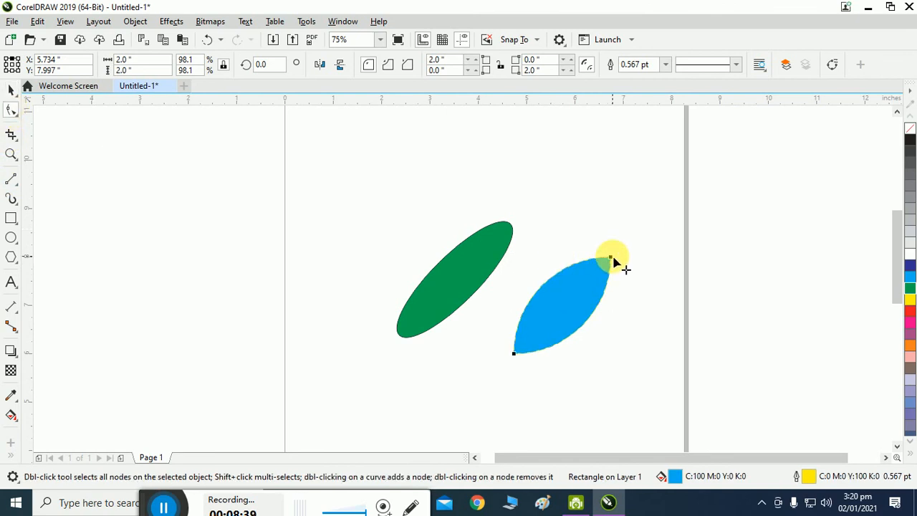
drag(611, 258, 594, 303)
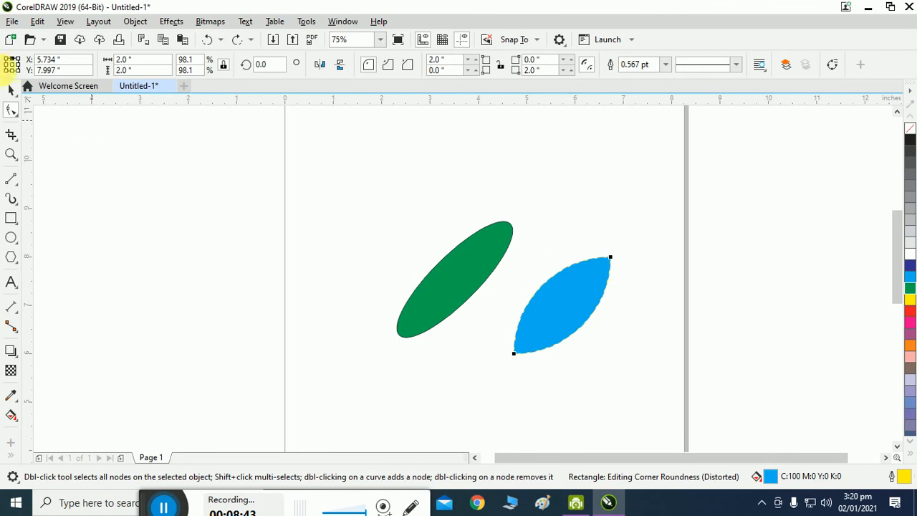
click(10, 88)
Try a corner radius of 1 in on the blue petal's upper-right corner, and undo it.
click(552, 297)
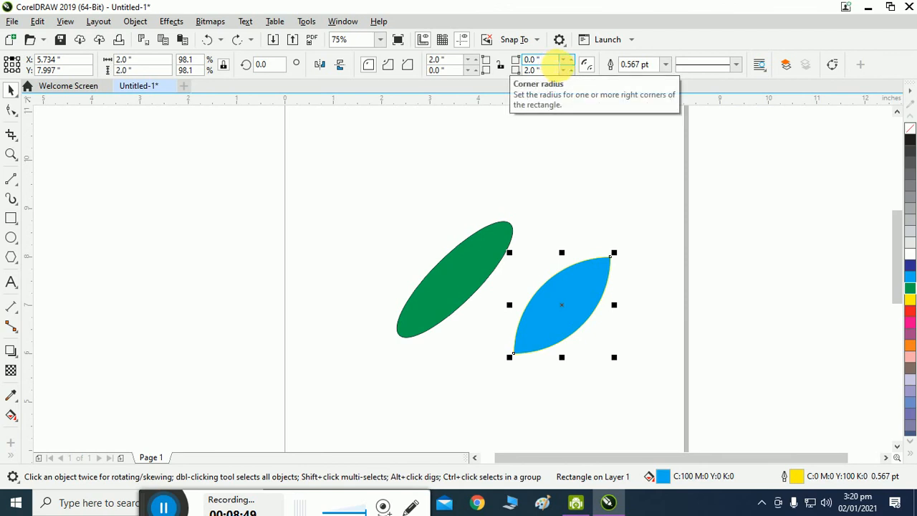
click(545, 61)
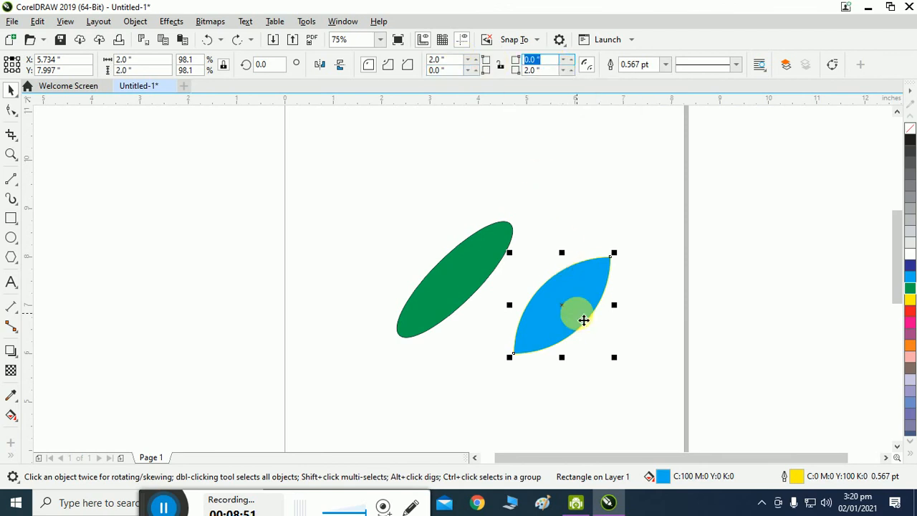
text(1)
key(Return)
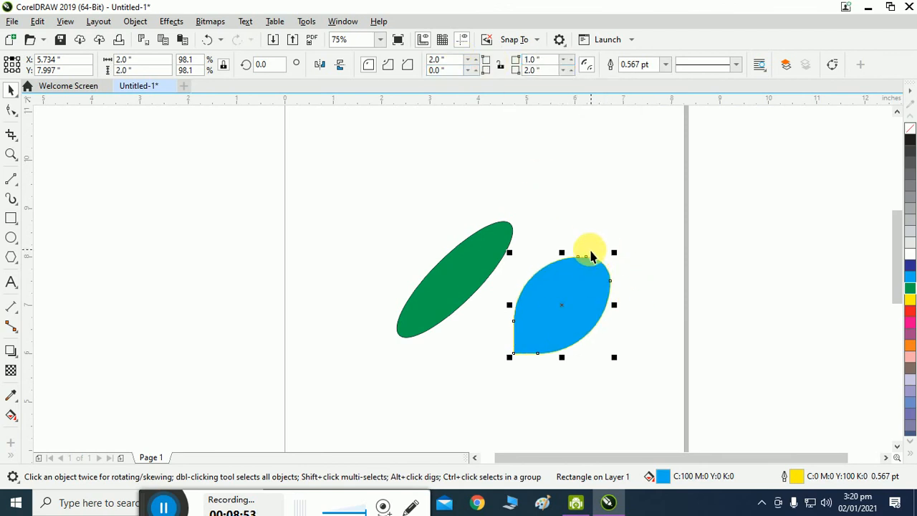
key(ctrl+z)
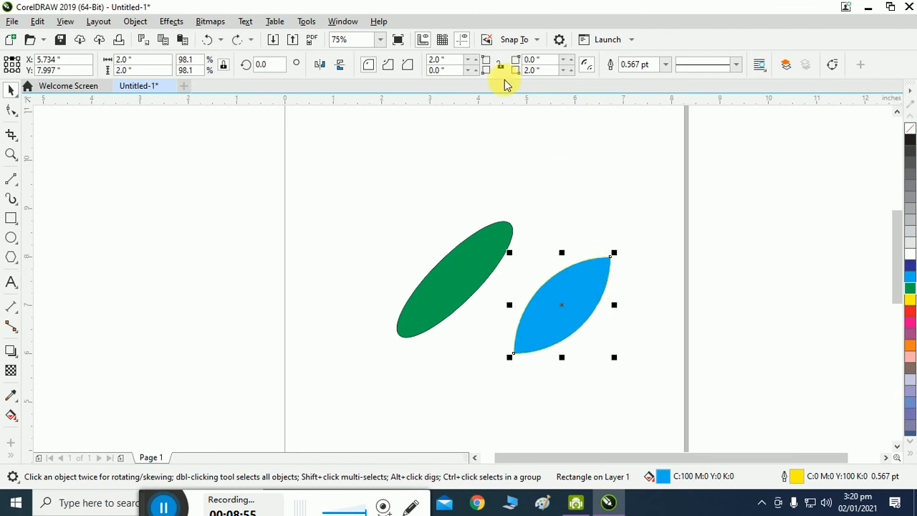
Try a corner radius of 0.5 in on the petal's upper-right corner, and undo the rounding.
click(543, 63)
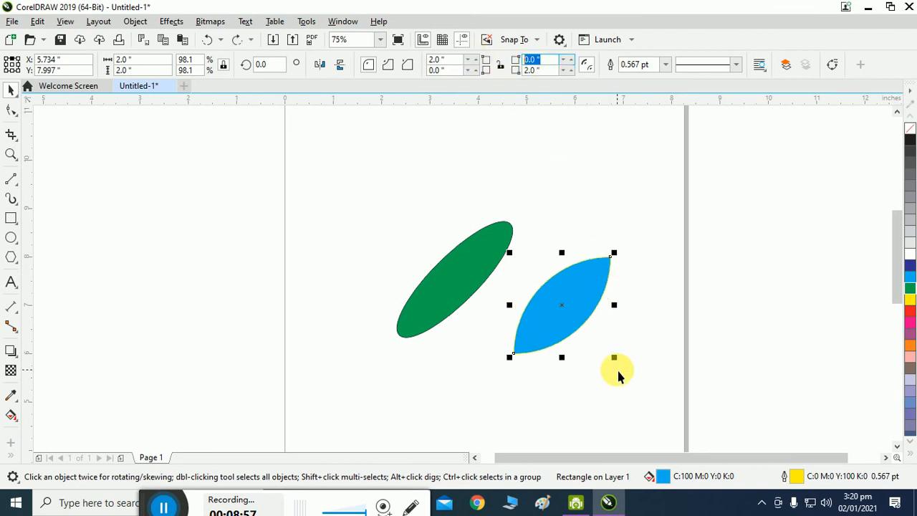
text(0.5)
key(Return)
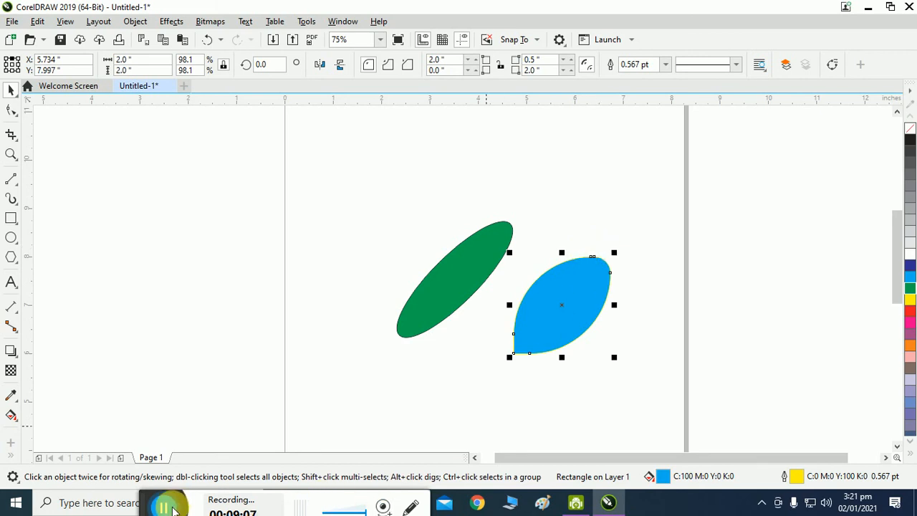
drag(324, 499, 224, 493)
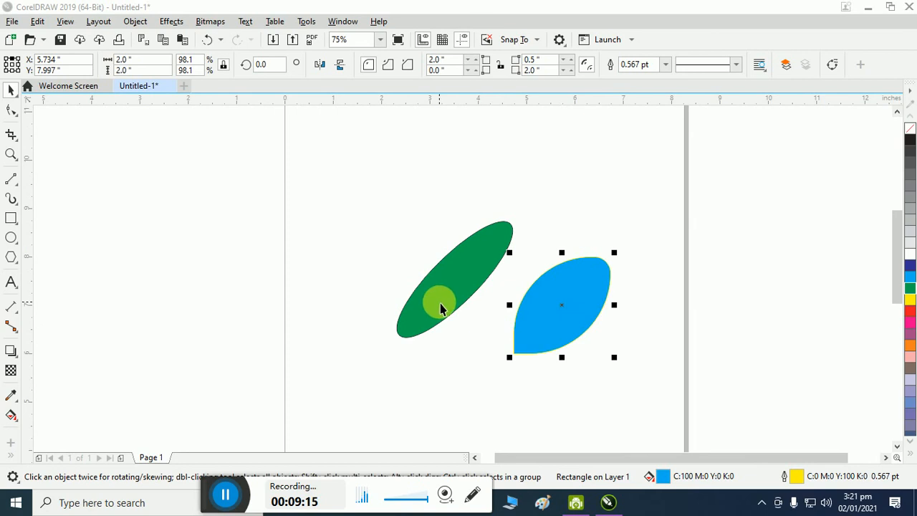
click(435, 363)
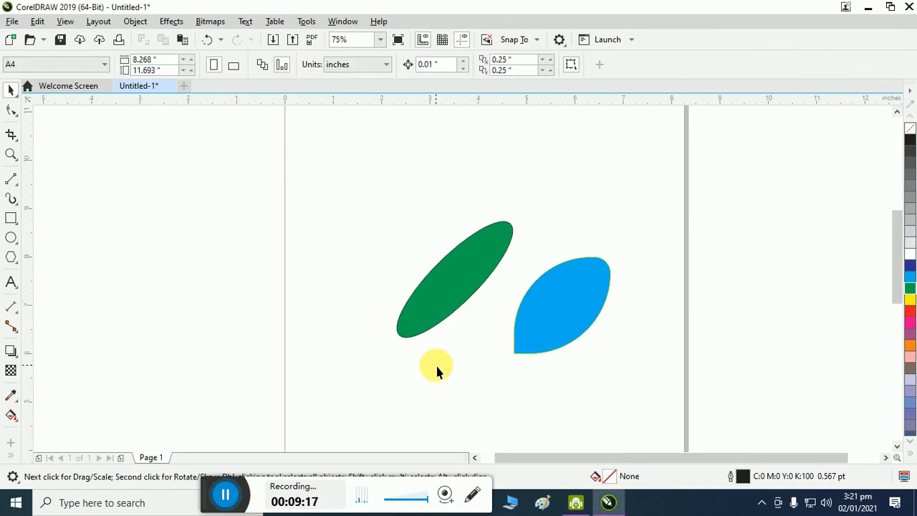
key(ctrl+z)
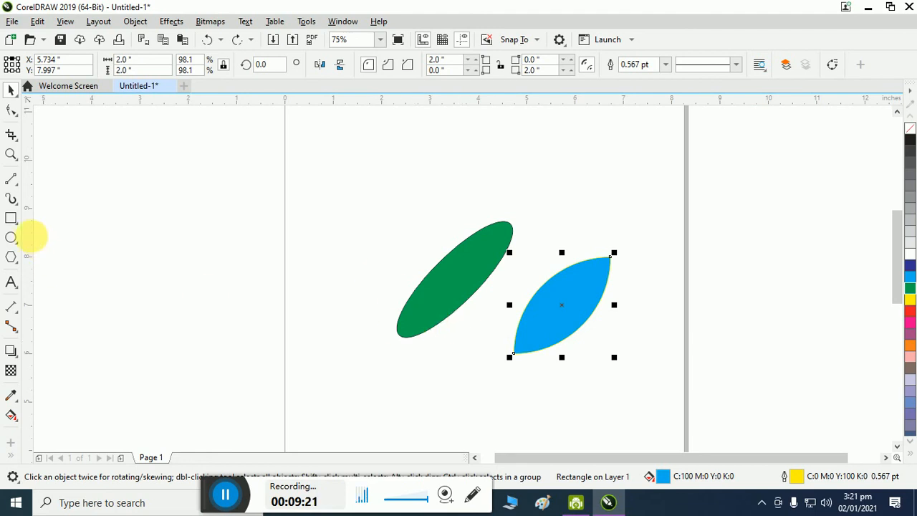
Draw a tilted 3-Point Rectangle left of the green ellipse, spanning about 3.69 by 3.75 in, and fill it with yellow.
click(17, 225)
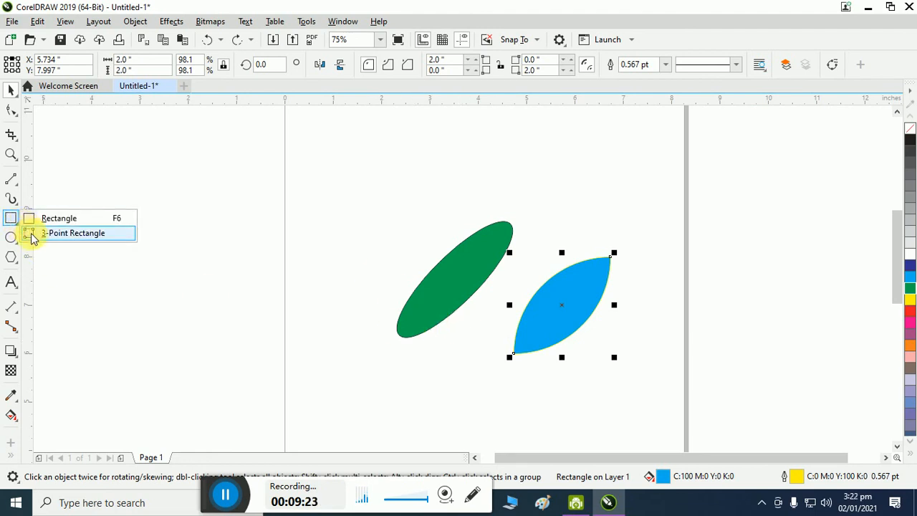
click(72, 233)
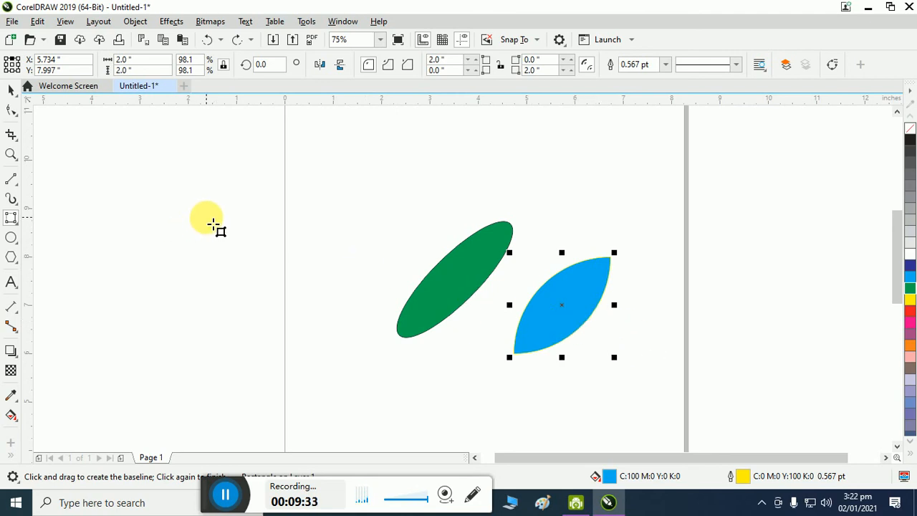
drag(214, 224, 311, 331)
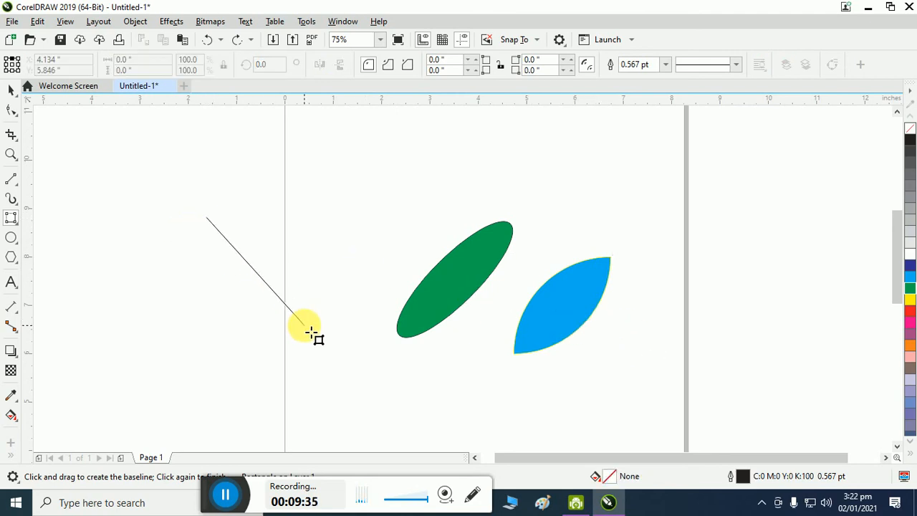
drag(311, 331, 311, 331)
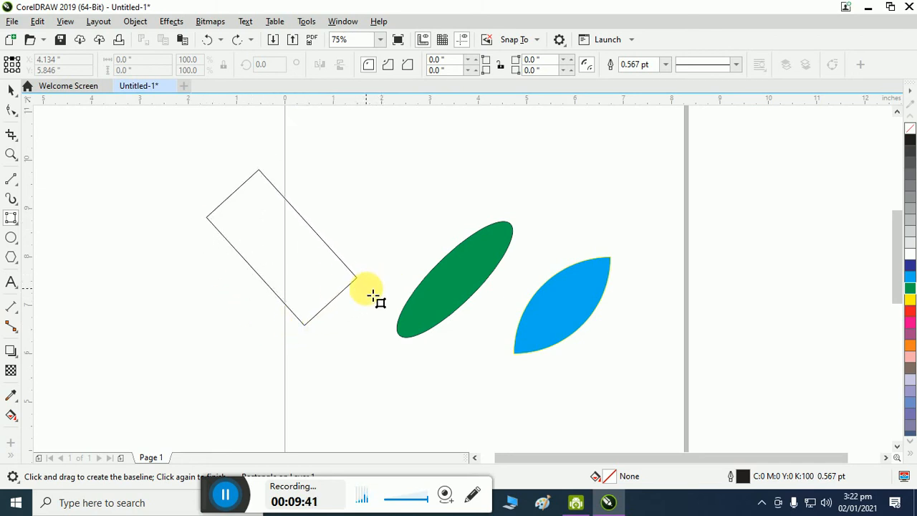
click(409, 278)
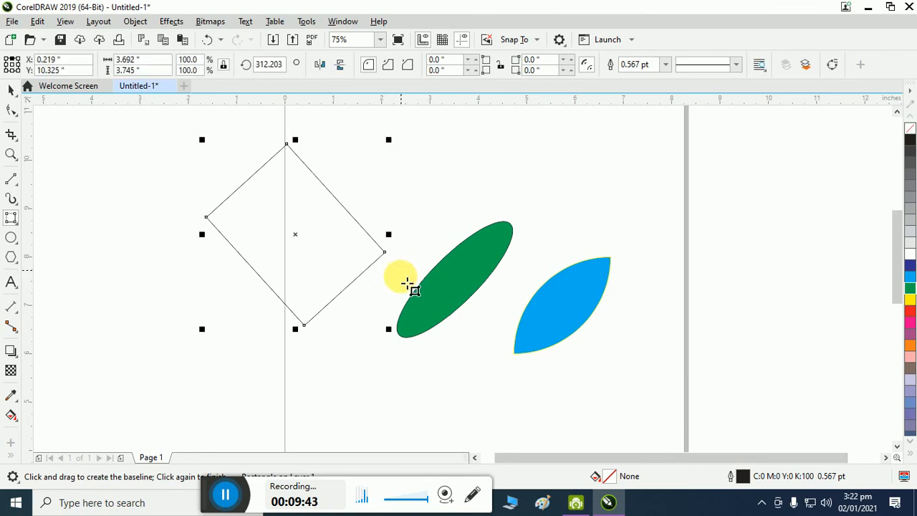
click(910, 300)
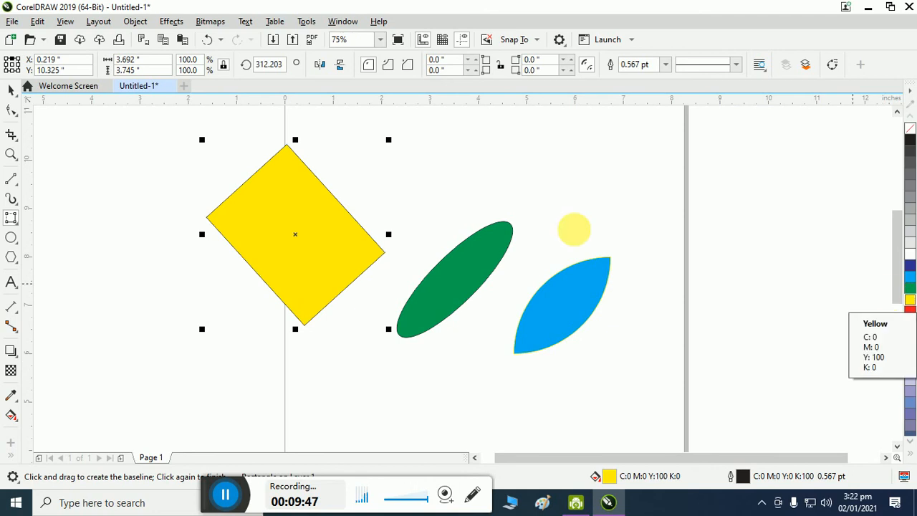
Delete the tilted yellow rectangle.
click(10, 89)
click(265, 251)
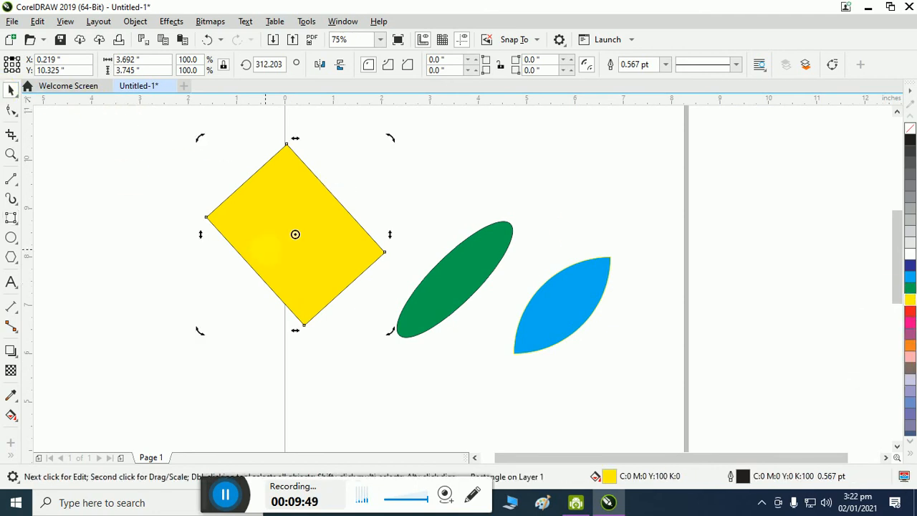
key(Delete)
Move the green ellipse off the page to the lower right, centred at about X 10.68 in, Y 6.37 in.
click(458, 297)
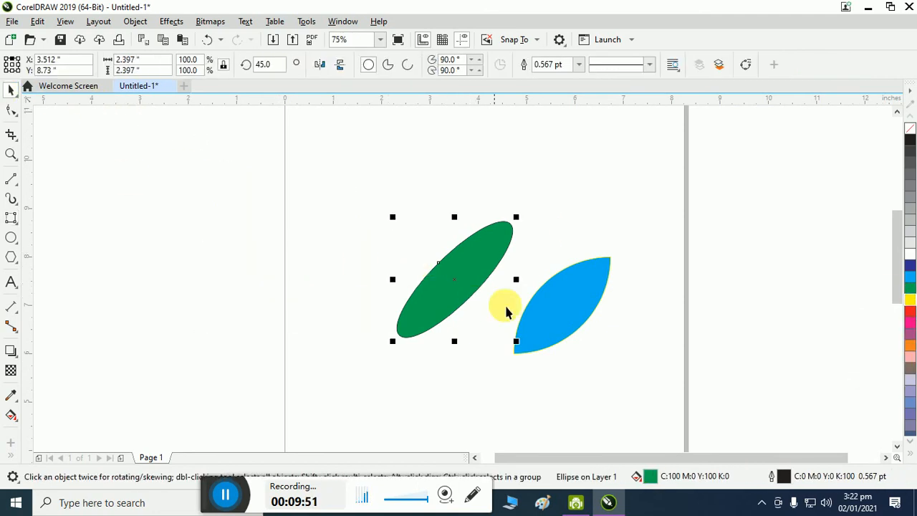
drag(471, 286, 788, 383)
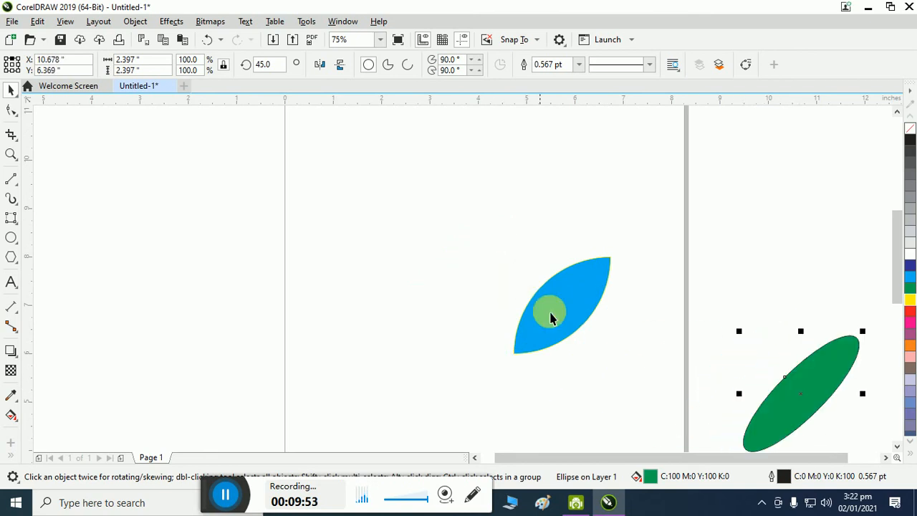
Move the blue petal off the page to sit behind the green ellipse.
drag(549, 313, 800, 401)
click(339, 240)
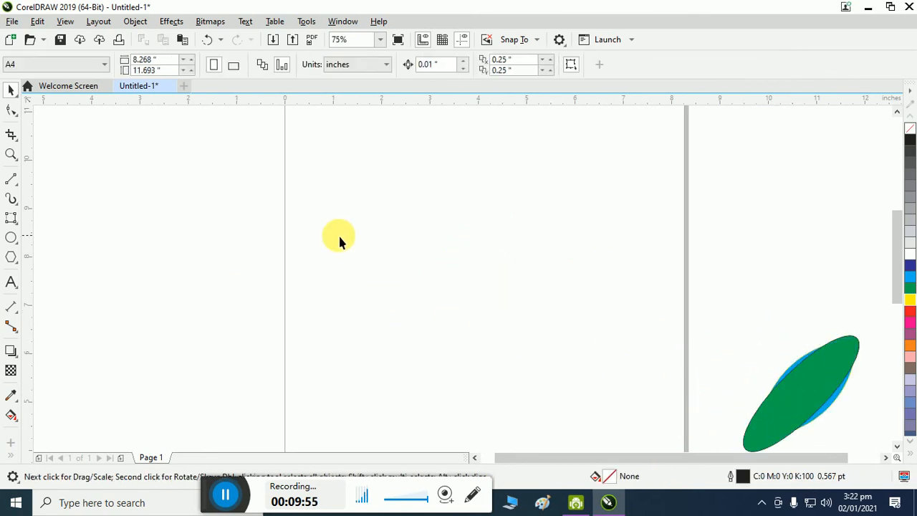
Draw a rectangle about 2.29 by 1.85 in on the upper part of the page.
click(6, 219)
click(36, 217)
drag(384, 200, 498, 294)
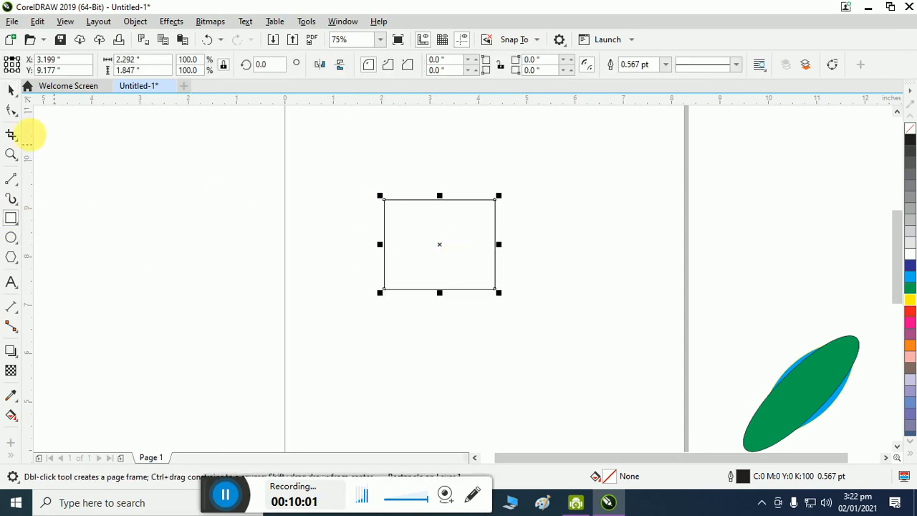
Skew a copy of the rectangle vertically with its right side lowered, giving an overall height of about 2.41 in.
click(9, 92)
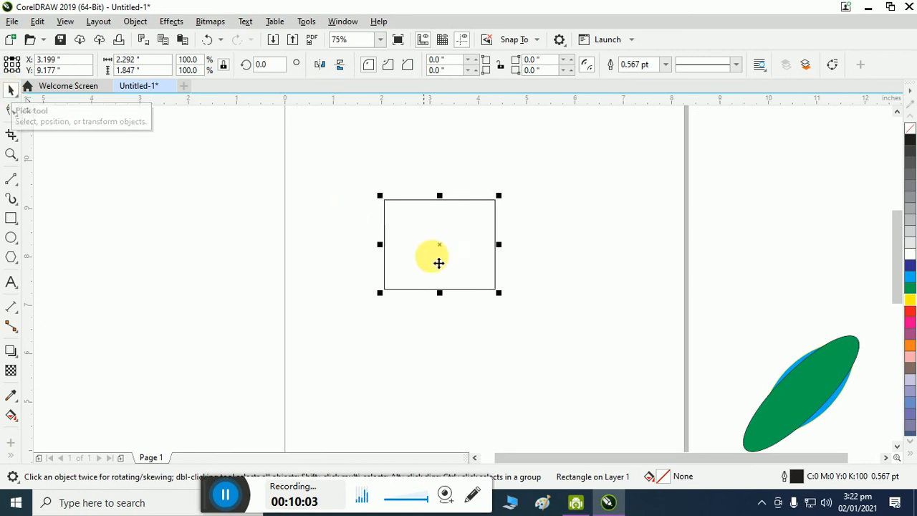
click(472, 265)
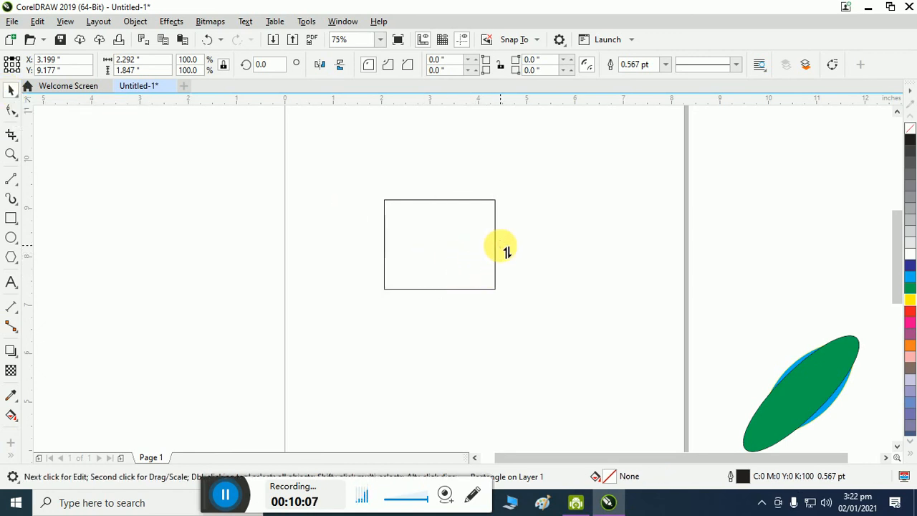
drag(506, 251, 505, 279)
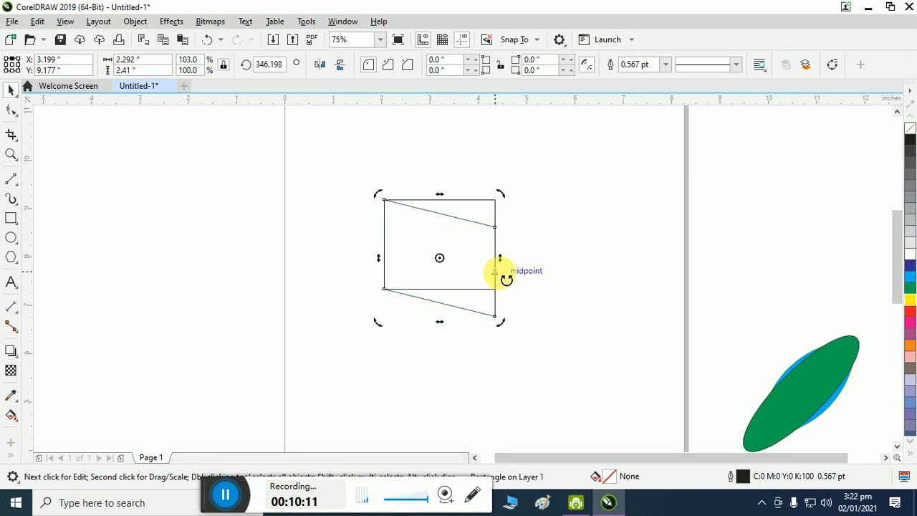
Fill the original rectangle with yellow and the skewed copy with red.
click(486, 202)
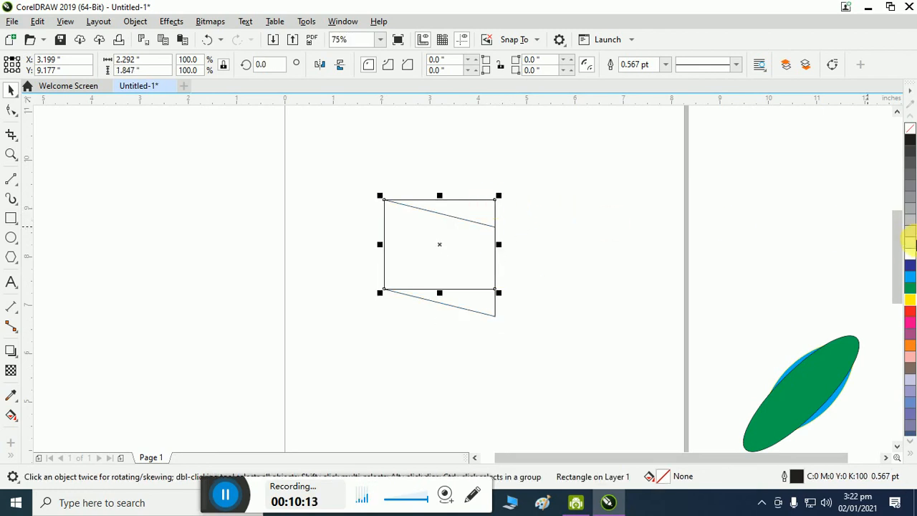
click(910, 299)
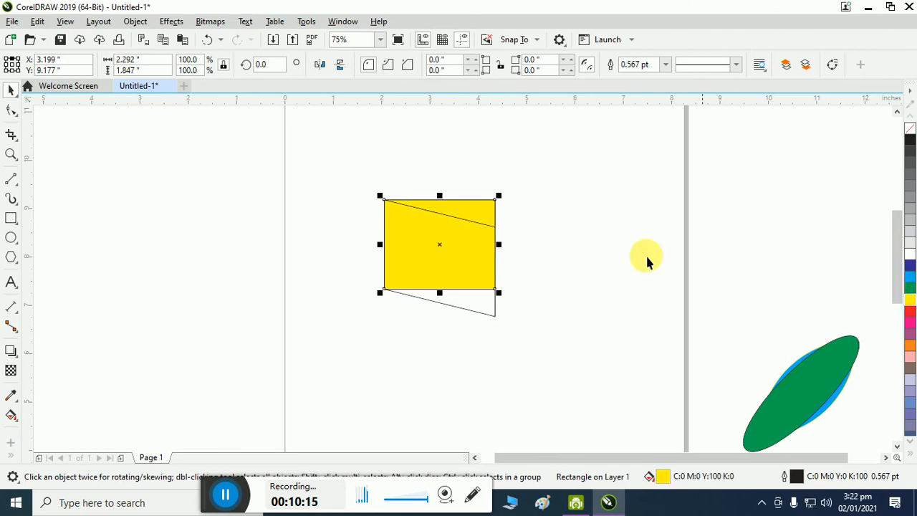
click(480, 305)
click(909, 316)
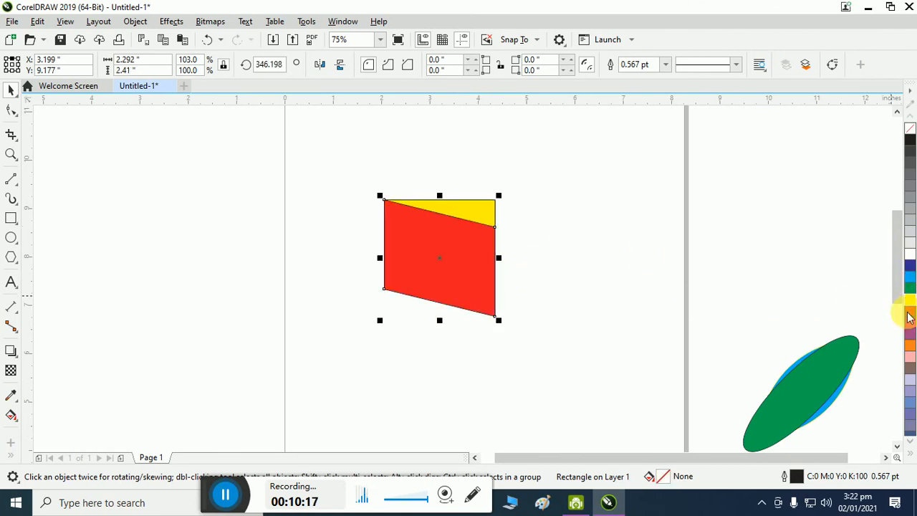
Try narrowing the red skewed shape from its right side, and undo the change.
click(450, 265)
click(501, 265)
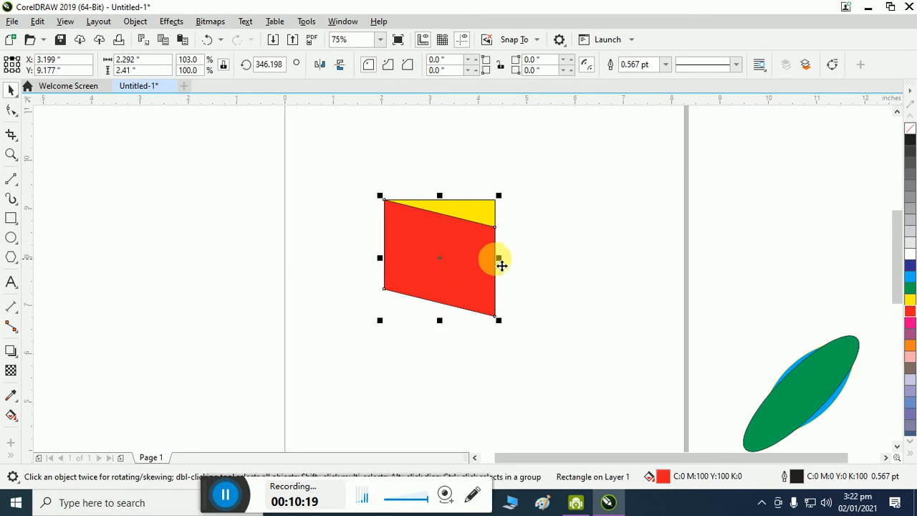
drag(502, 265, 482, 264)
click(482, 326)
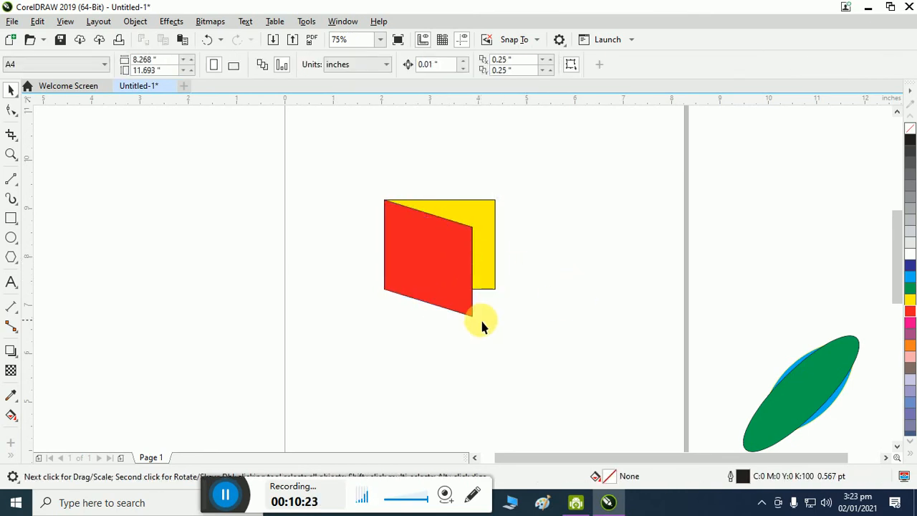
key(ctrl+z)
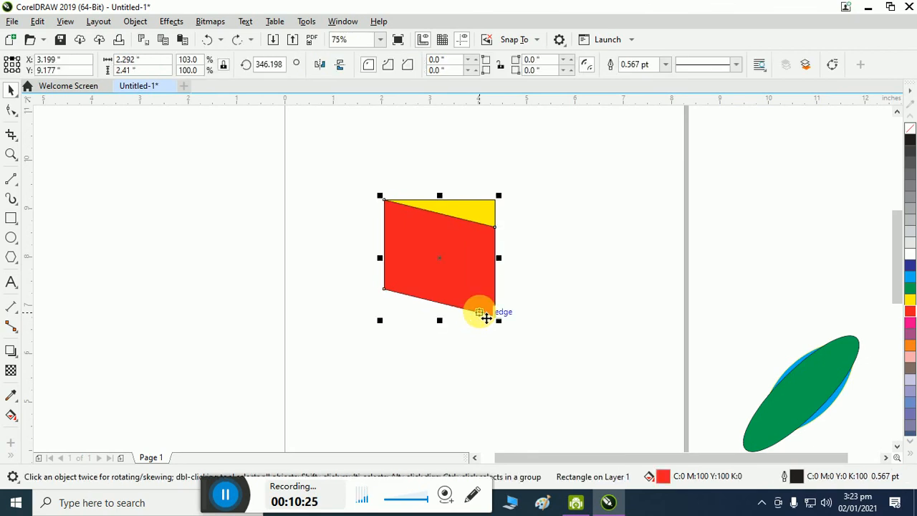
Adjust the red shape's vertical skew to an overall height of about 2.12 in.
click(445, 272)
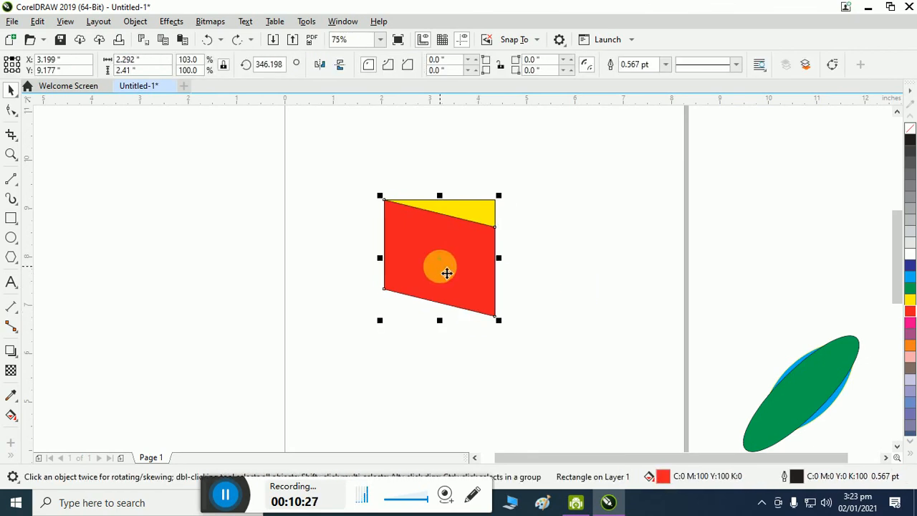
click(438, 266)
mouse_move(506, 261)
mouse_down()
mouse_move(509, 248)
mouse_move(524, 258)
mouse_move(590, 258)
mouse_move(508, 244)
mouse_move(511, 258)
mouse_up()
click(439, 278)
click(469, 268)
click(485, 253)
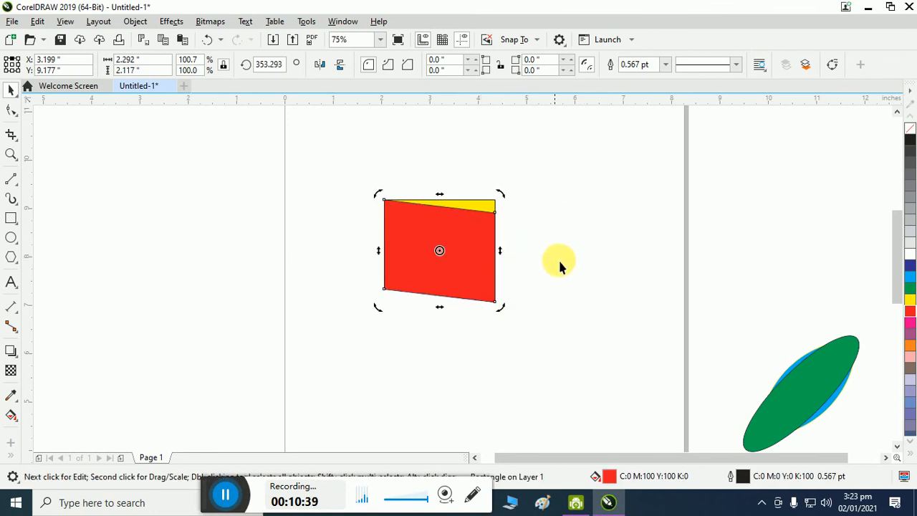
Undo the last skew and both colour fills, and delete the skewed copy of the rectangle.
key(ctrl+z)
key(ctrl+z)
key(ctrl+z)
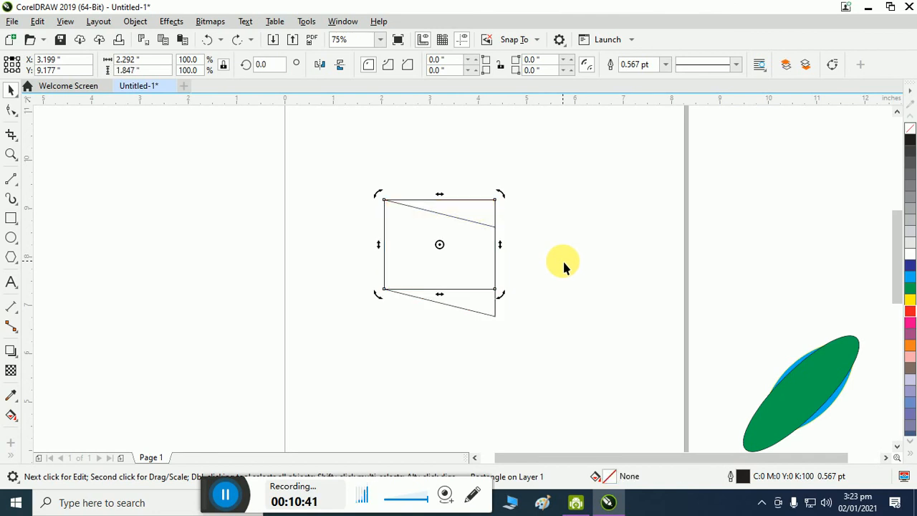
click(478, 312)
key(Delete)
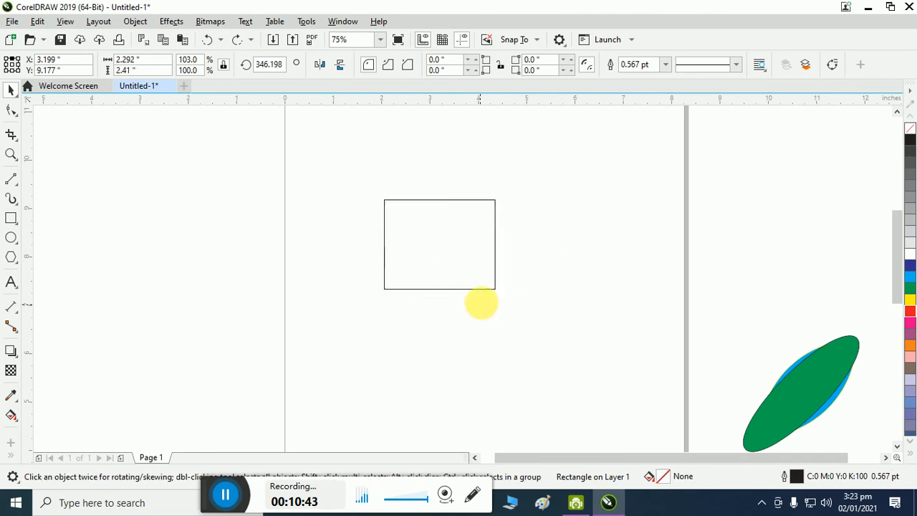
Fill the remaining rectangle with yellow.
click(477, 278)
key(Escape)
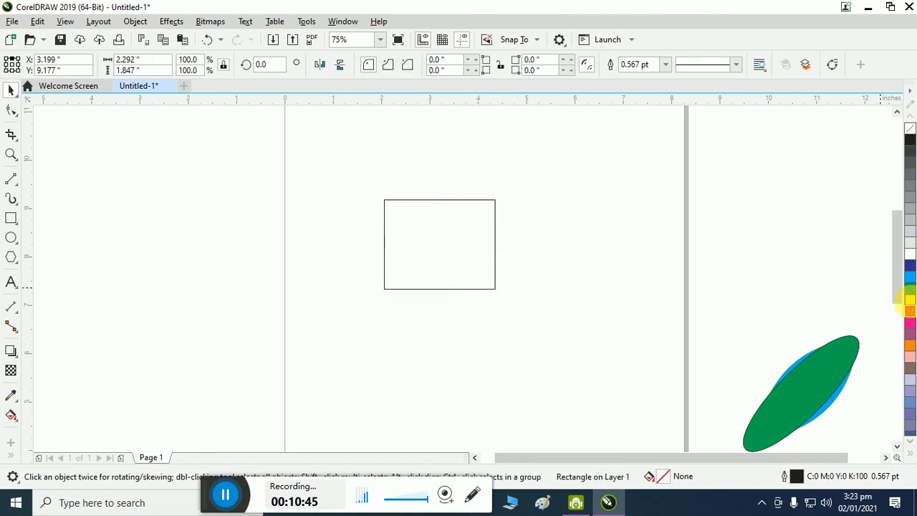
click(908, 299)
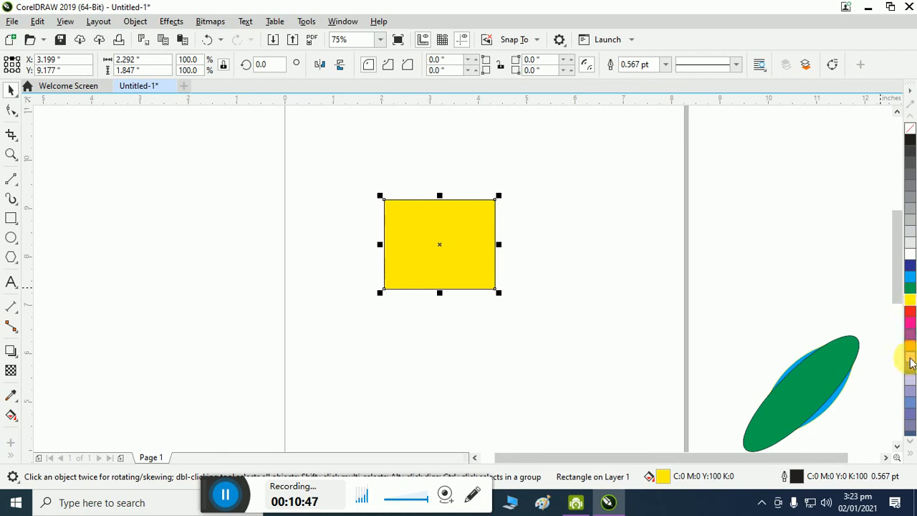
Fill the rectangle with orange-brown (C:0 M:60 Y:80 K:20) and remove its outline.
click(912, 457)
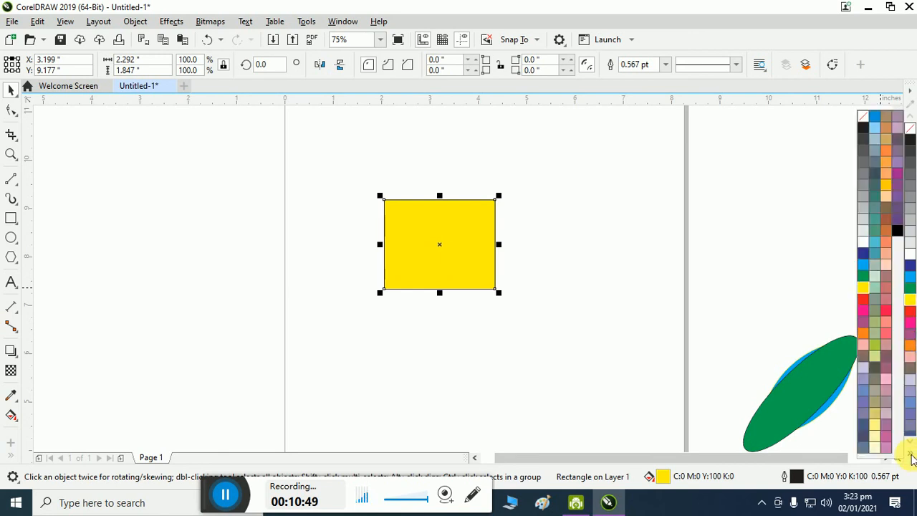
click(886, 232)
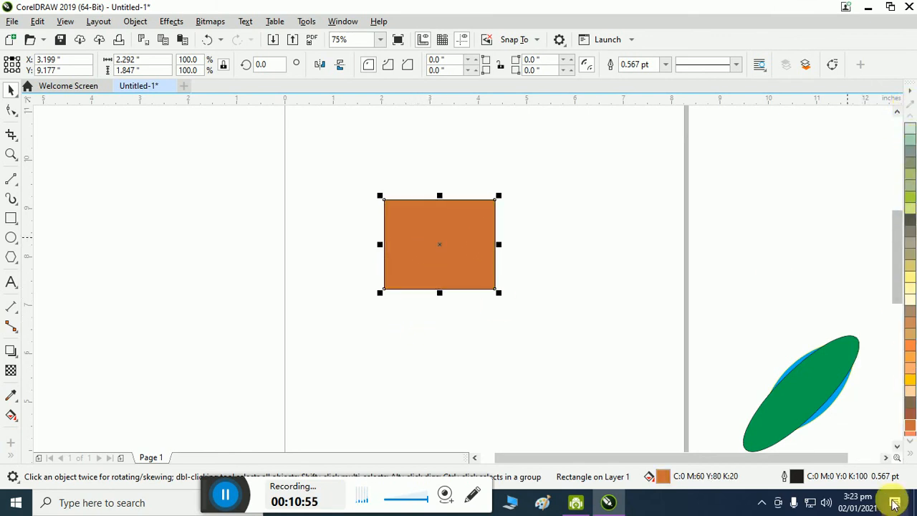
click(912, 458)
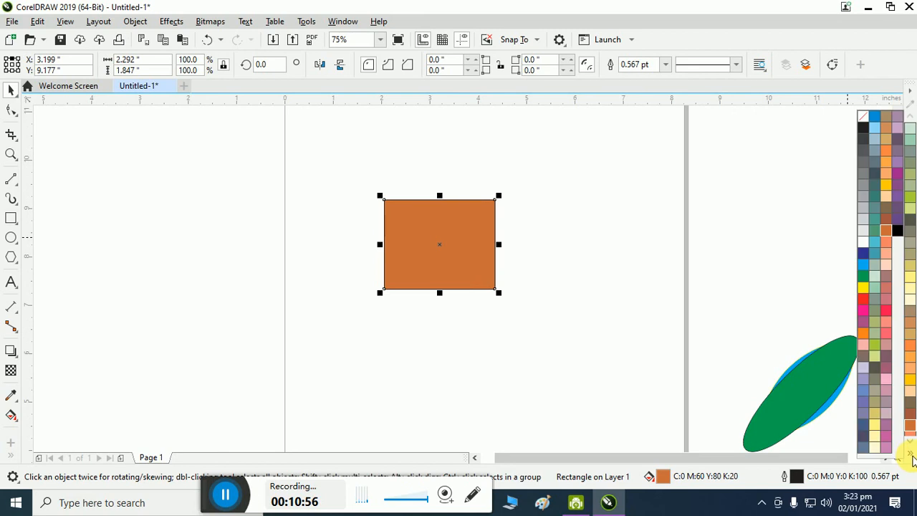
right_click(863, 116)
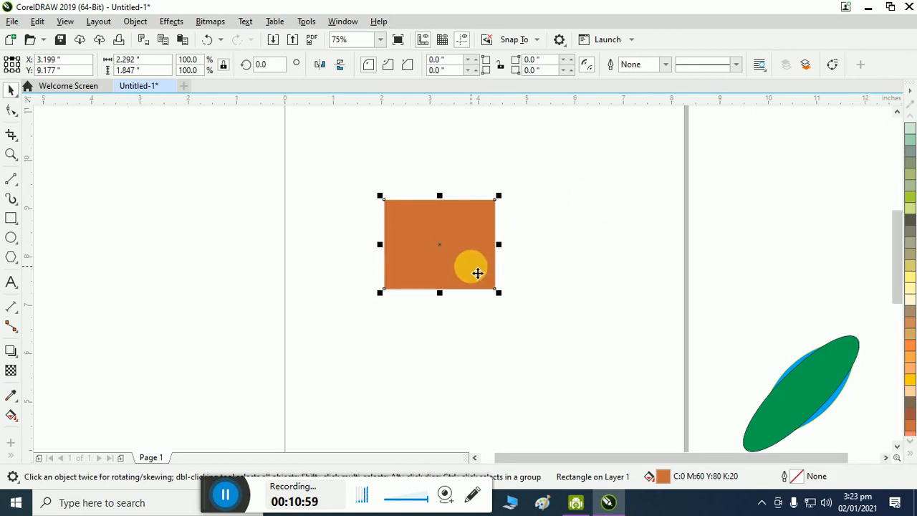
Skew the rectangle's right side down to an overall height of about 2.37 in, and add a mirrored copy against its right edge.
click(500, 236)
drag(500, 236, 505, 268)
click(466, 266)
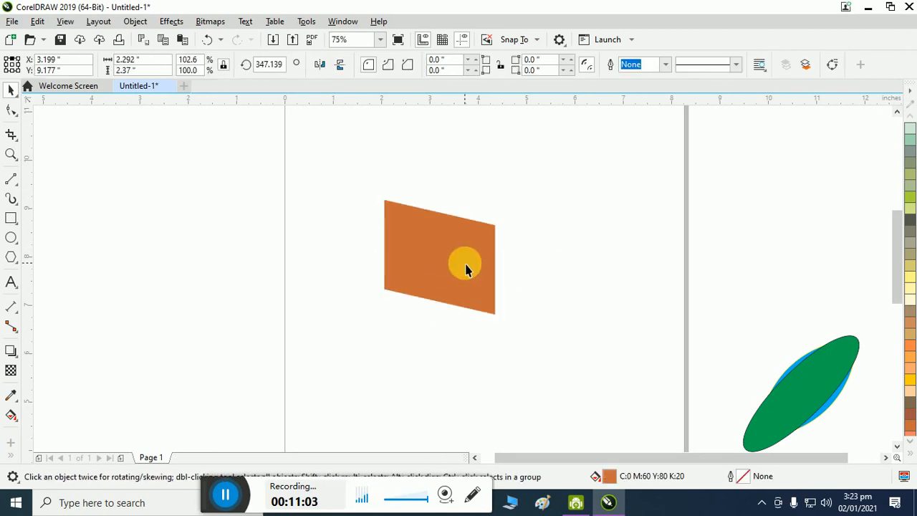
drag(389, 264, 557, 265)
click(633, 348)
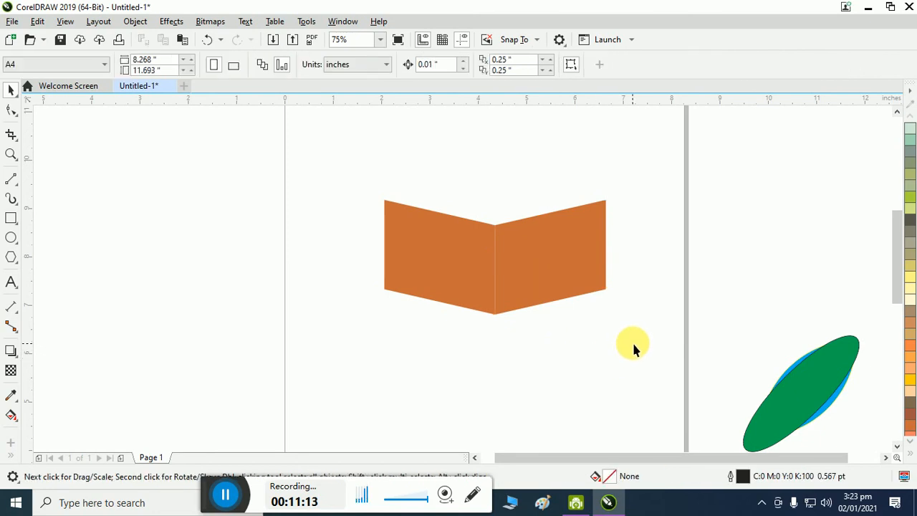
Duplicate both orange-brown panels in place, with the object origin set to the centre.
drag(660, 359, 363, 176)
drag(334, 141, 335, 142)
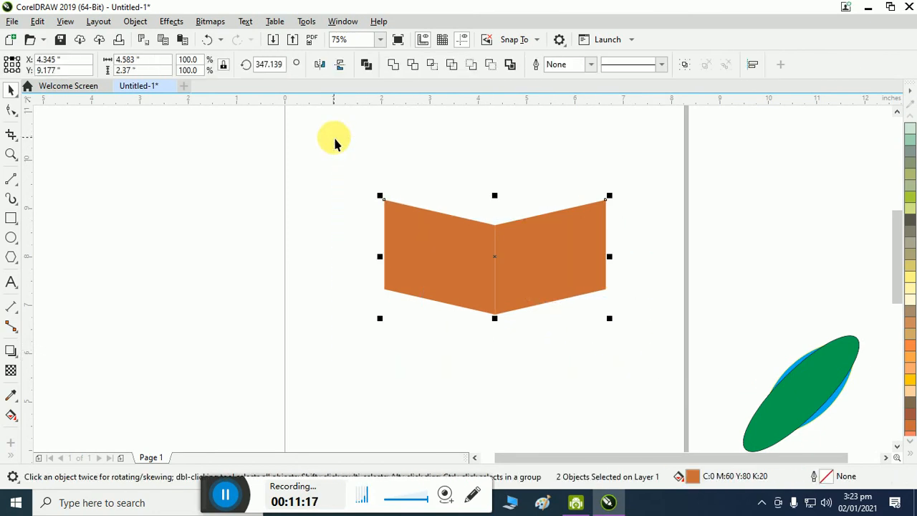
click(11, 66)
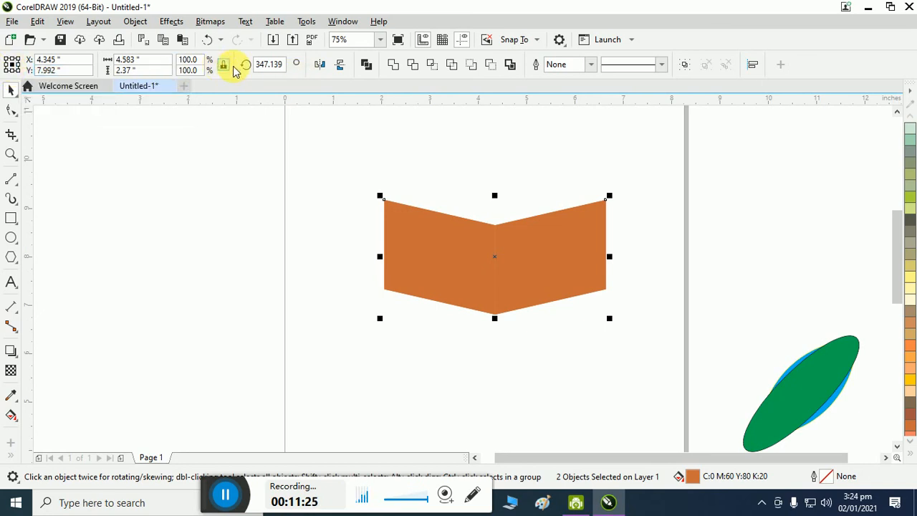
Flip the duplicated panels vertically and fill them with tan (C:0 M:20 Y:40 K:40).
click(342, 66)
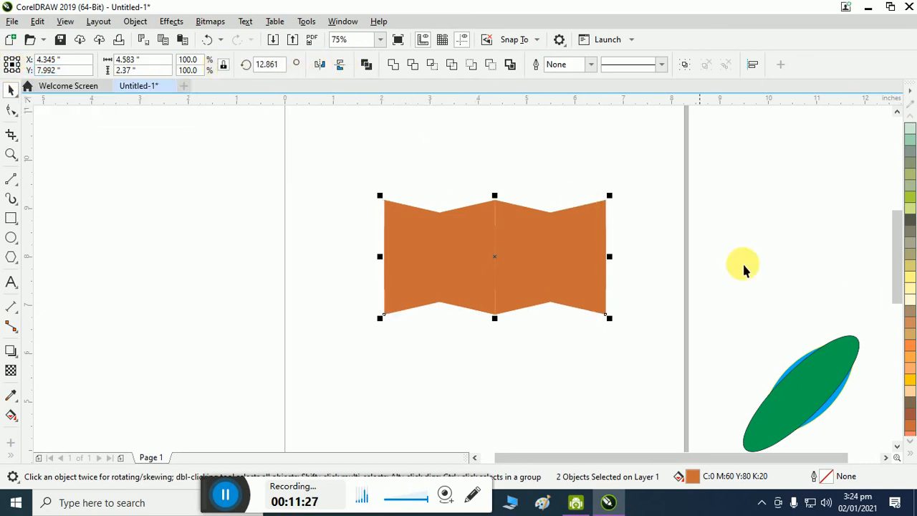
click(911, 312)
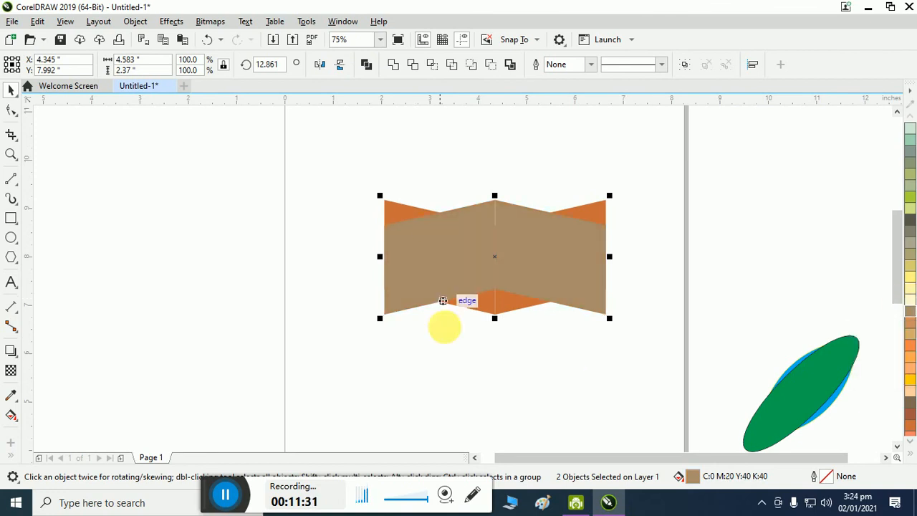
Nudge the tan panels straight down over the orange-brown ones to about Y 6.81 in.
mouse_move(575, 507)
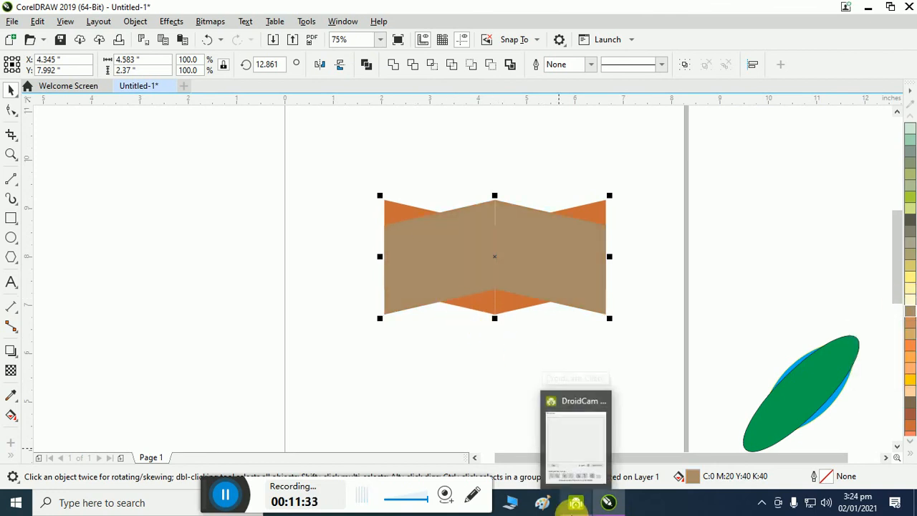
key(Down)
key(Down)
key(Down)
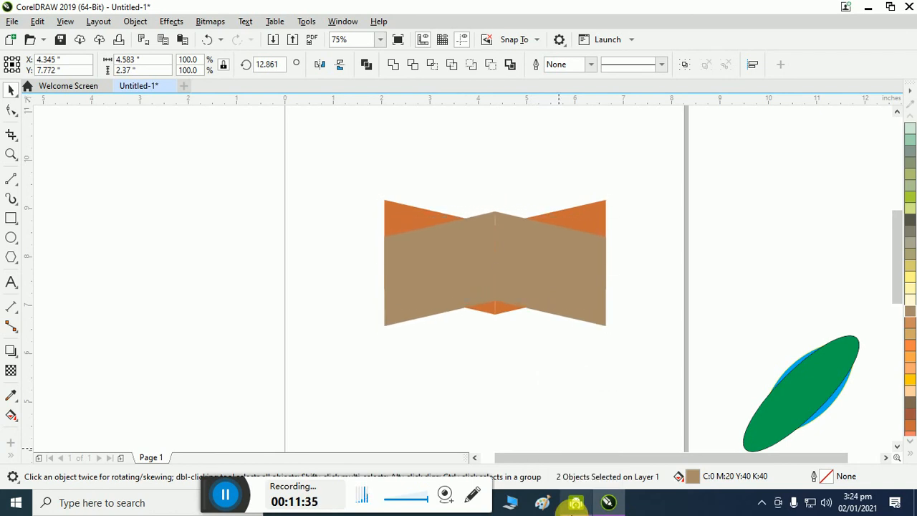
key(Down)
key(Down)
key(Down)
key(Down)
key(Down)
key(Down)
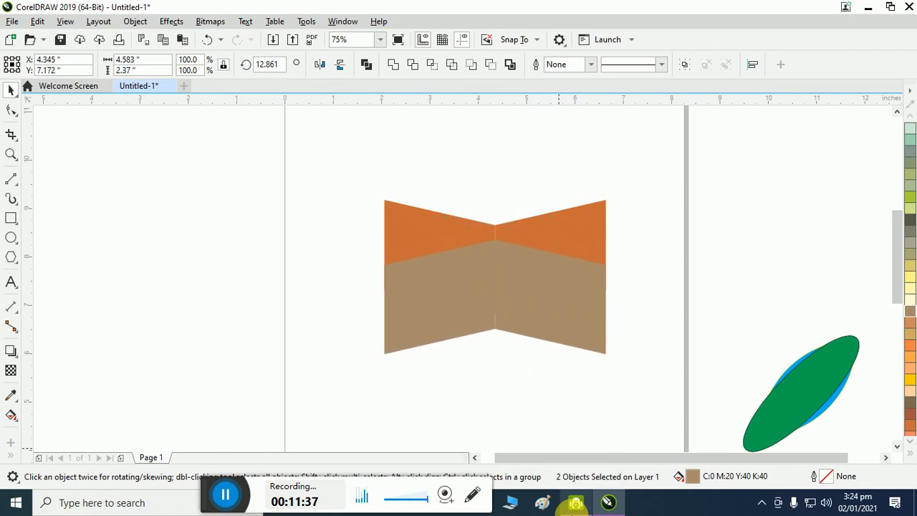
key(Down)
key(Down)
key(Down)
key(Down)
key(Down)
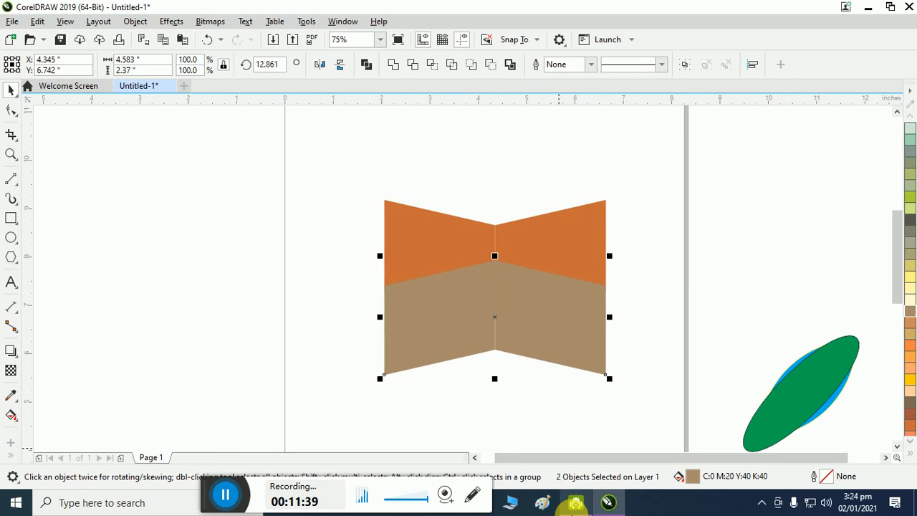
key(Up)
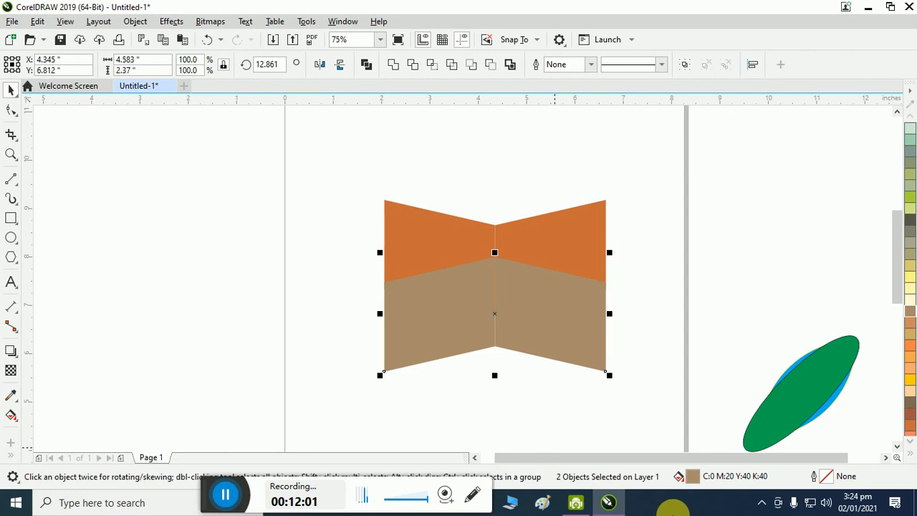
Try different stacking orders for the two tan panels, ending with both behind the orange-brown panels.
key(ctrl+z)
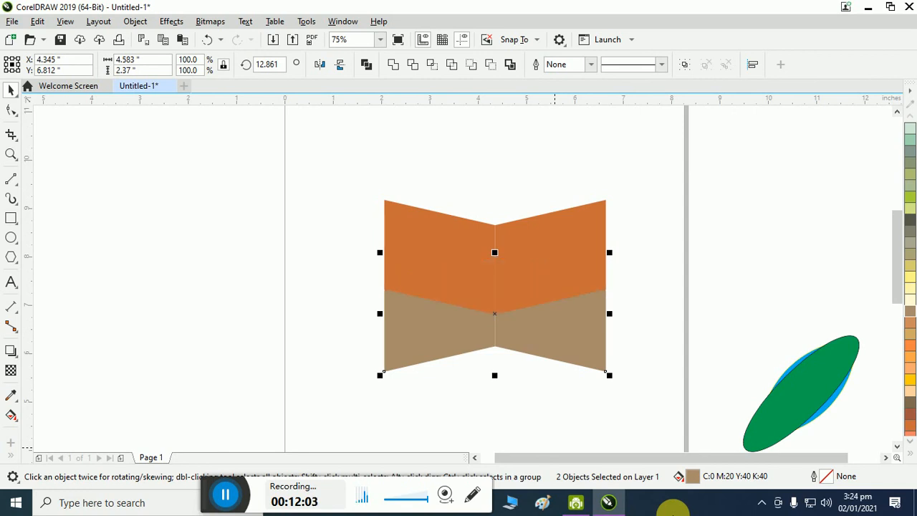
key(ctrl+Page_Down)
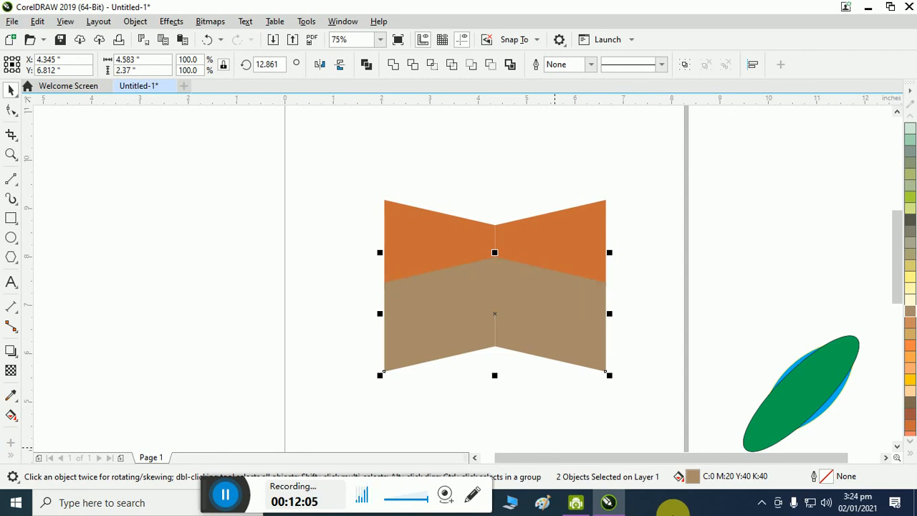
key(Page_Down)
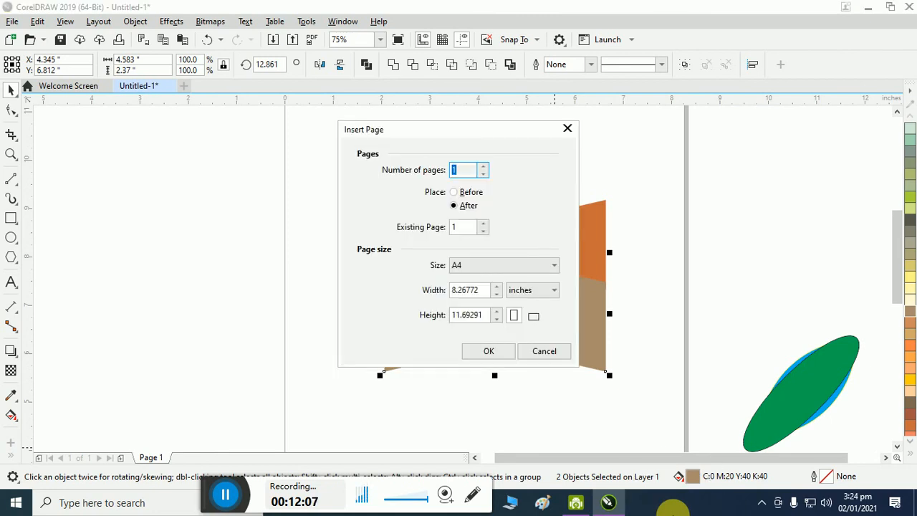
key(Escape)
key(ctrl+Page_Up)
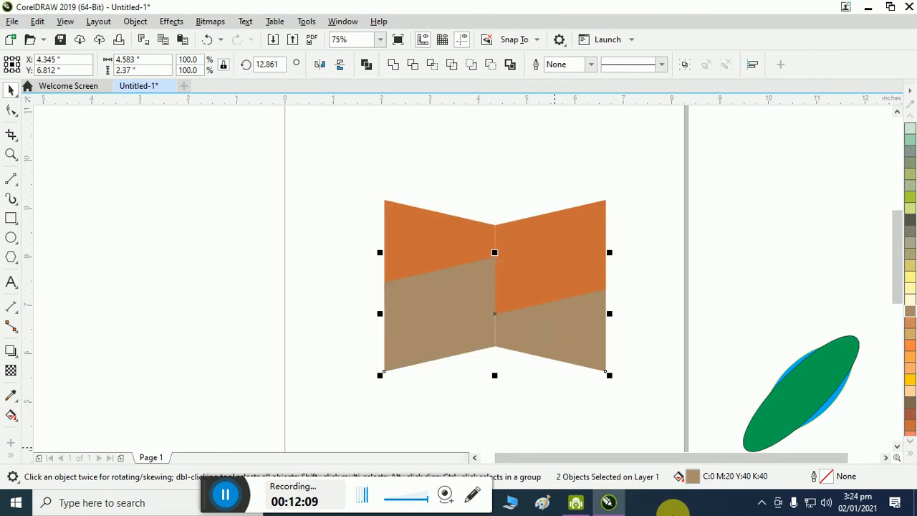
key(ctrl+Page_Down)
key(ctrl+Page_Up)
key(ctrl+Page_Up)
key(ctrl+Page_Down)
key(ctrl+Page_Down)
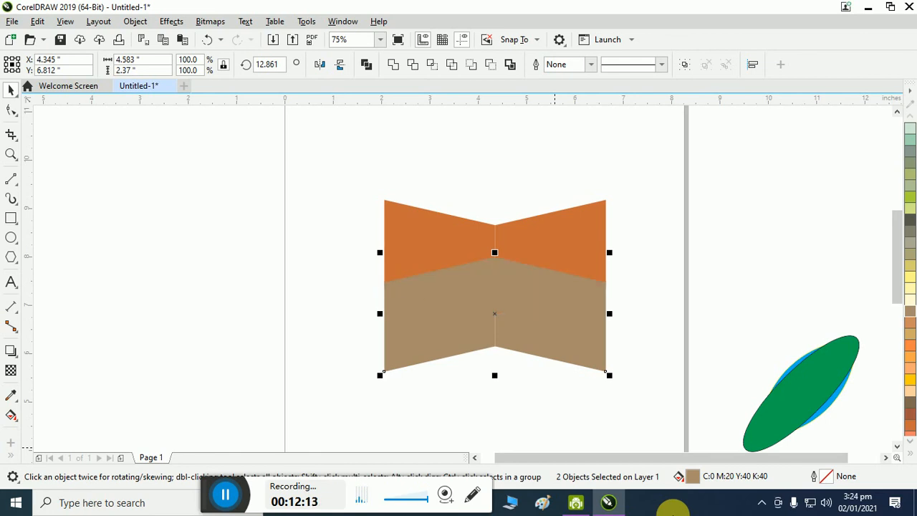
key(ctrl+Page_Up)
key(ctrl+Page_Up)
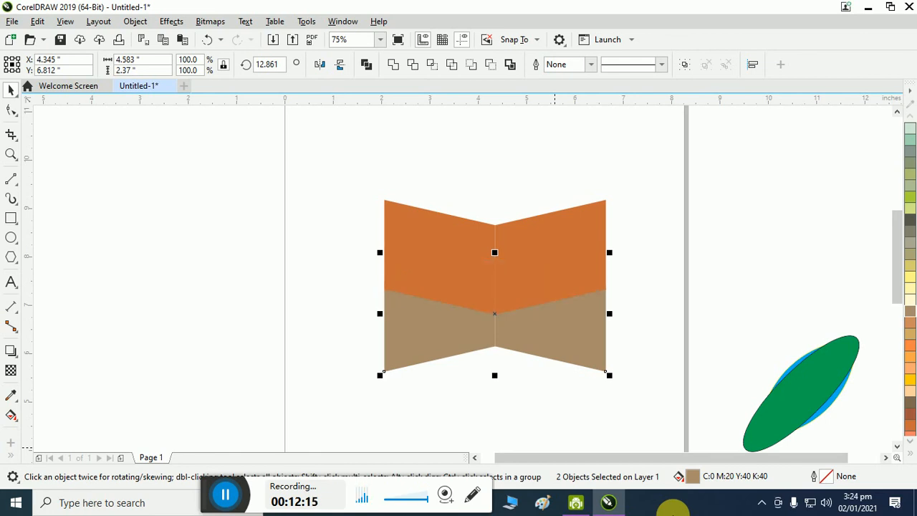
Nudge the tan panels down to about Y 6.39 in and shorten them from below, making the whole design about 3.31 in high.
click(337, 65)
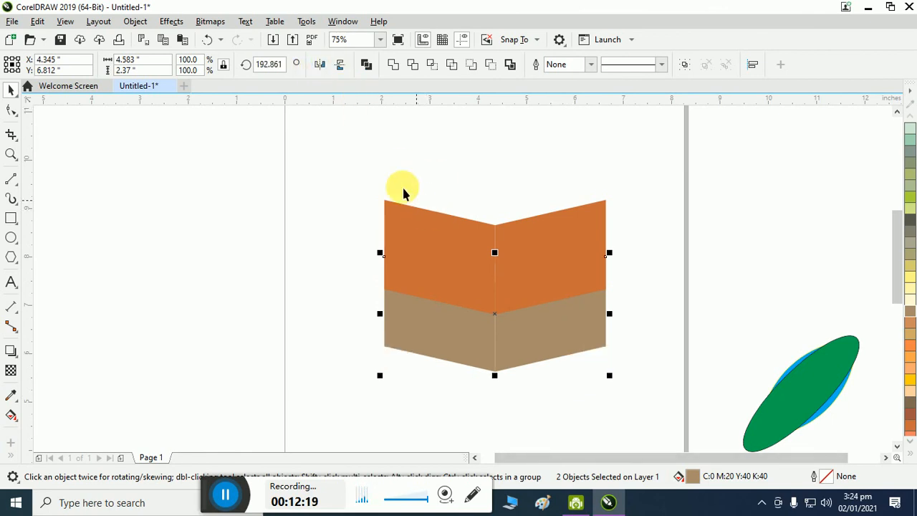
click(339, 65)
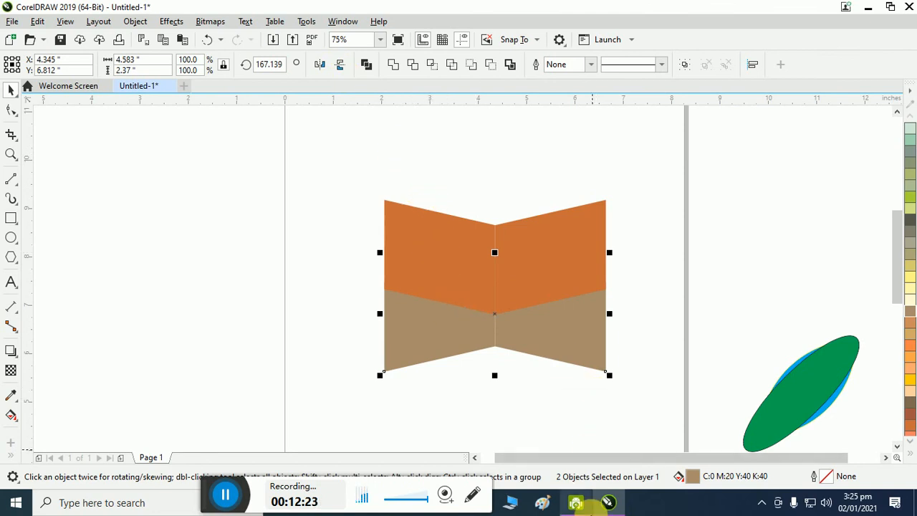
key(Down)
key(Down)
key(Down)
key(Down)
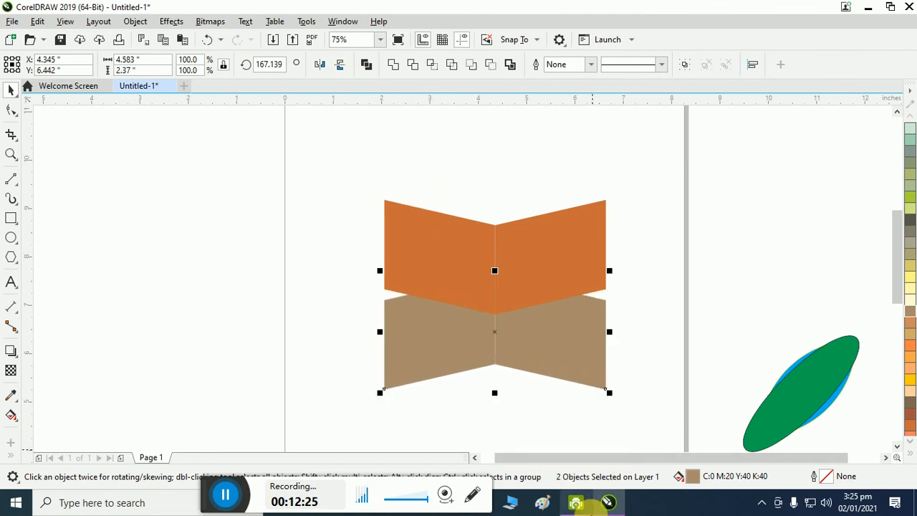
key(Down)
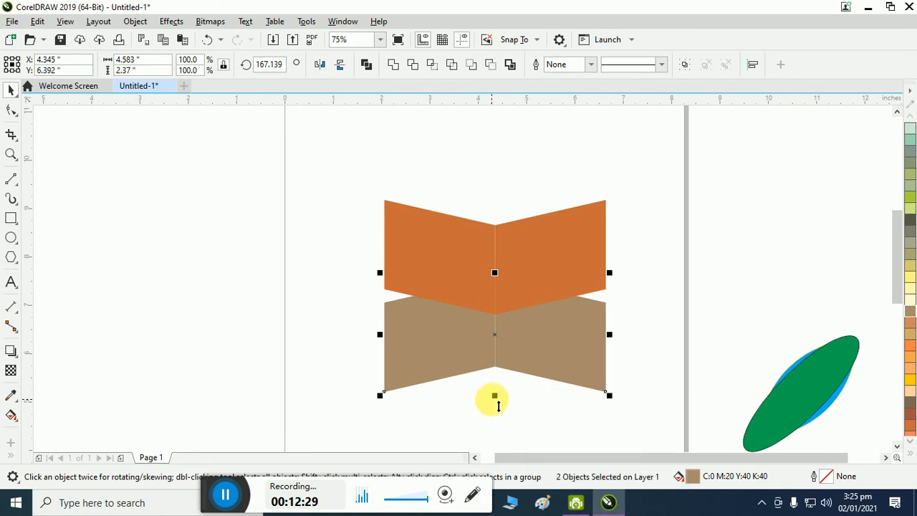
drag(496, 398, 493, 360)
click(477, 429)
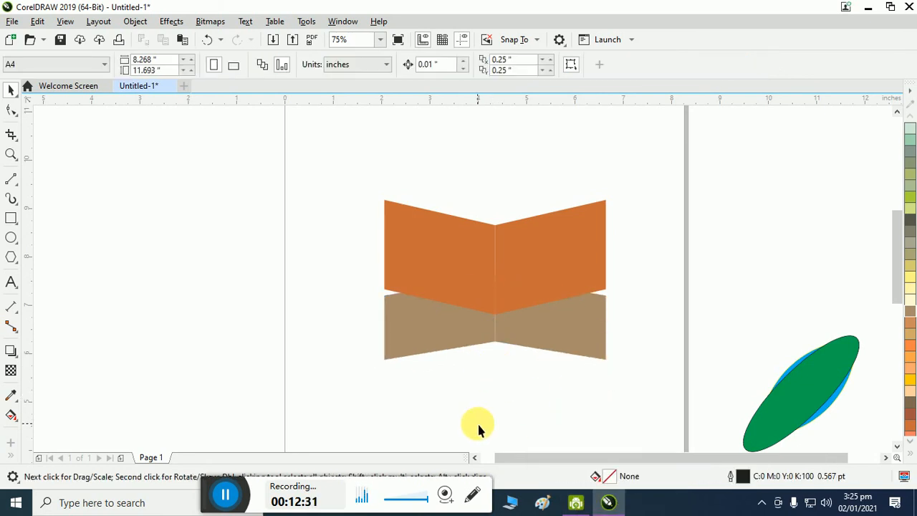
Give all four panels a 0.567 pt dark brown outline (C:0 M:20 Y:40 K:60).
drag(323, 144, 815, 321)
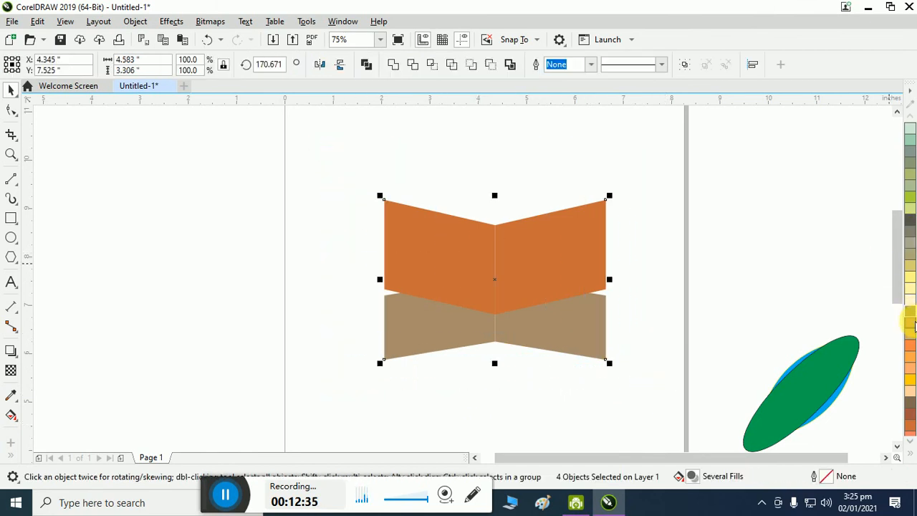
right_click(911, 328)
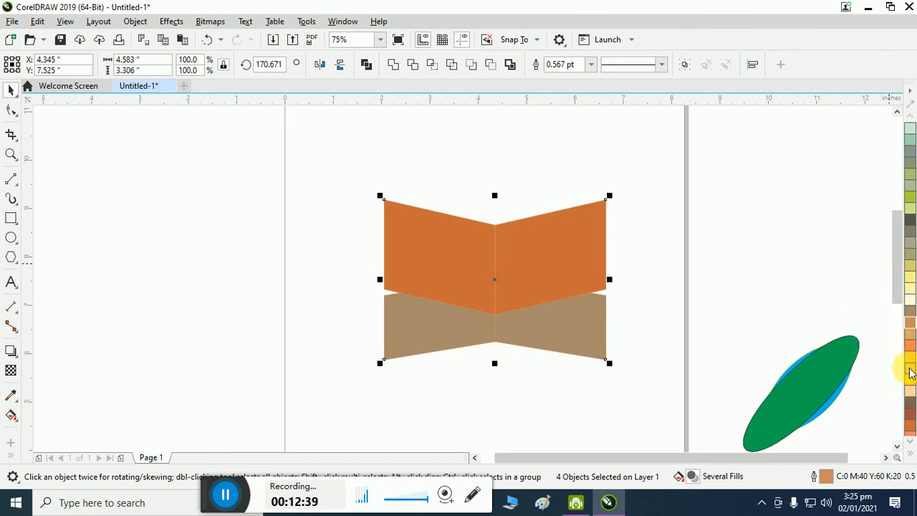
click(762, 271)
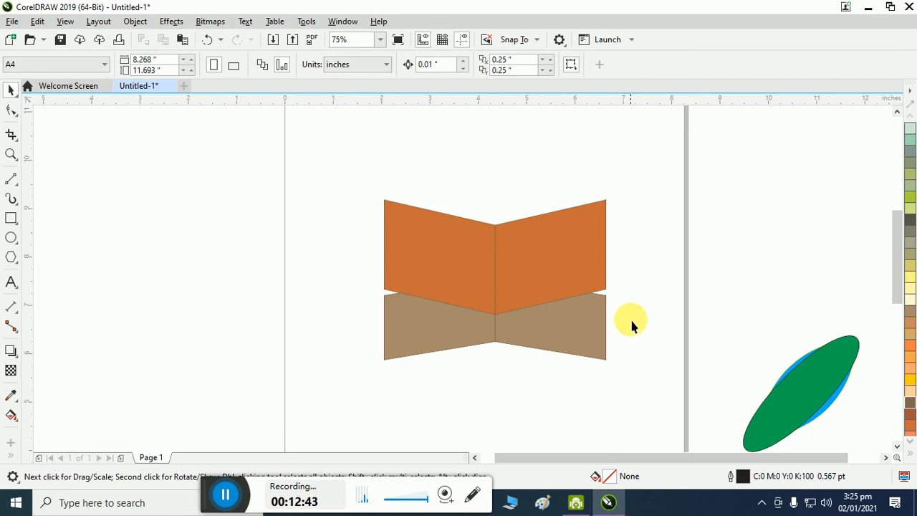
Move the whole folded-panel design off the page to about X 10.44 in, Y 8.9 in.
drag(364, 173, 657, 394)
drag(549, 270, 843, 204)
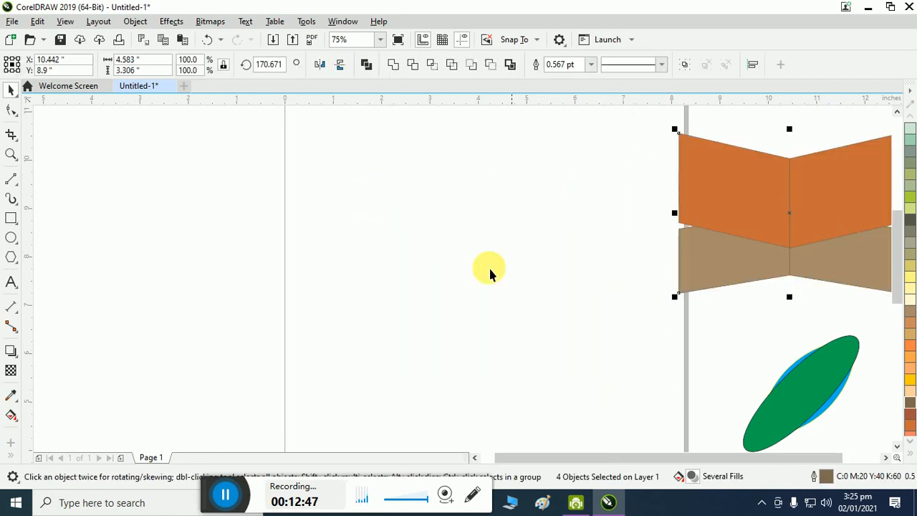
click(374, 264)
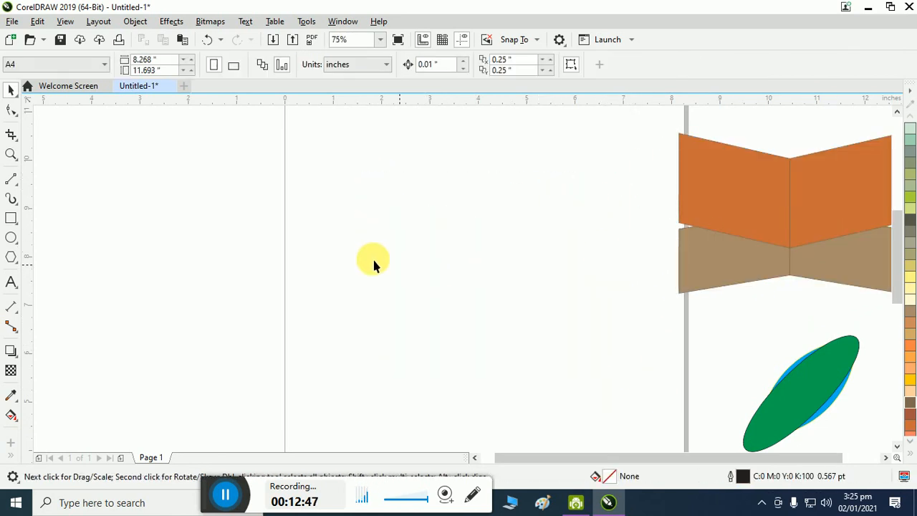
Draw a tilted 3-point rectangle about 2.3 by 2.19 in overall and add a mirrored copy against its right corner.
click(16, 220)
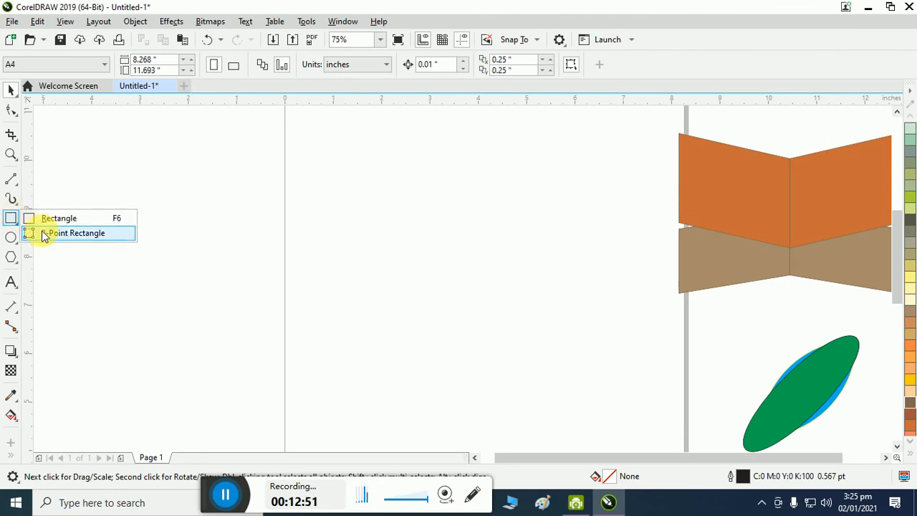
click(43, 235)
drag(325, 236, 399, 298)
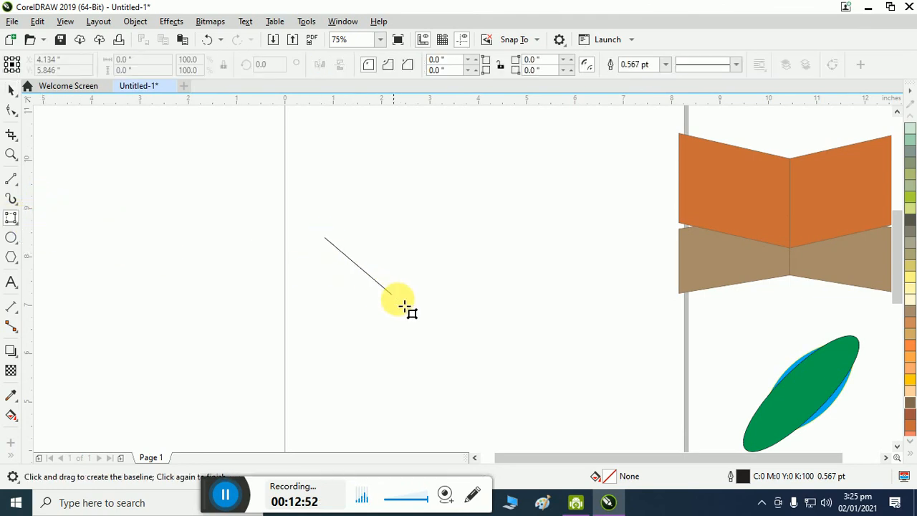
click(454, 271)
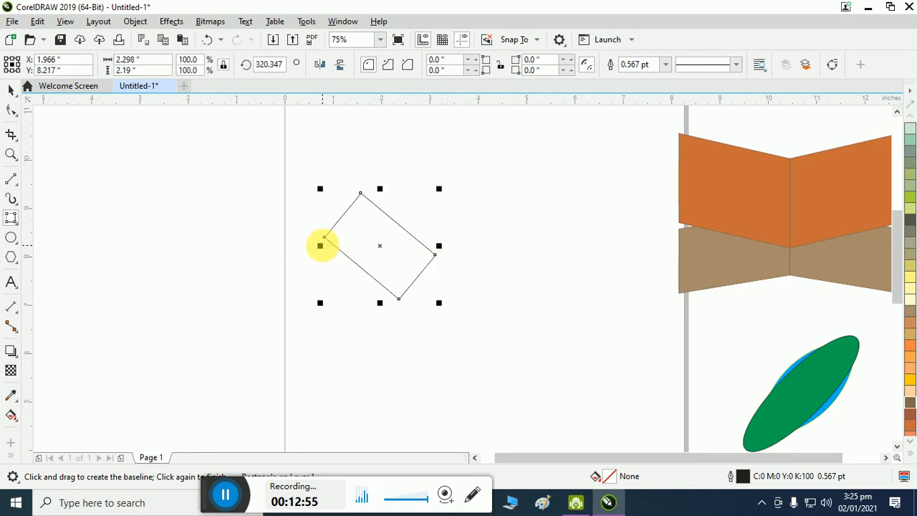
drag(320, 246, 513, 287)
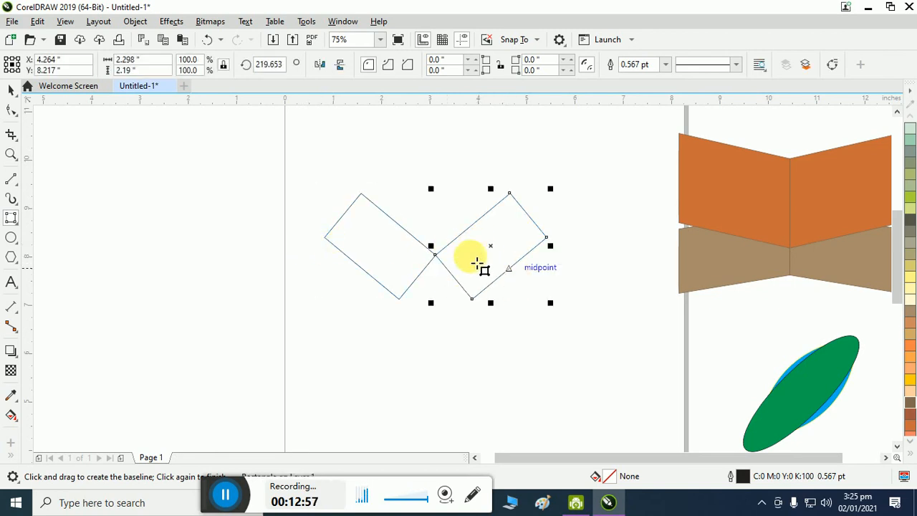
Mirror a copy of both tilted rectangles below them, undo it, and add the mirrored copy directly above instead.
click(11, 89)
drag(581, 151, 288, 322)
drag(436, 189, 430, 336)
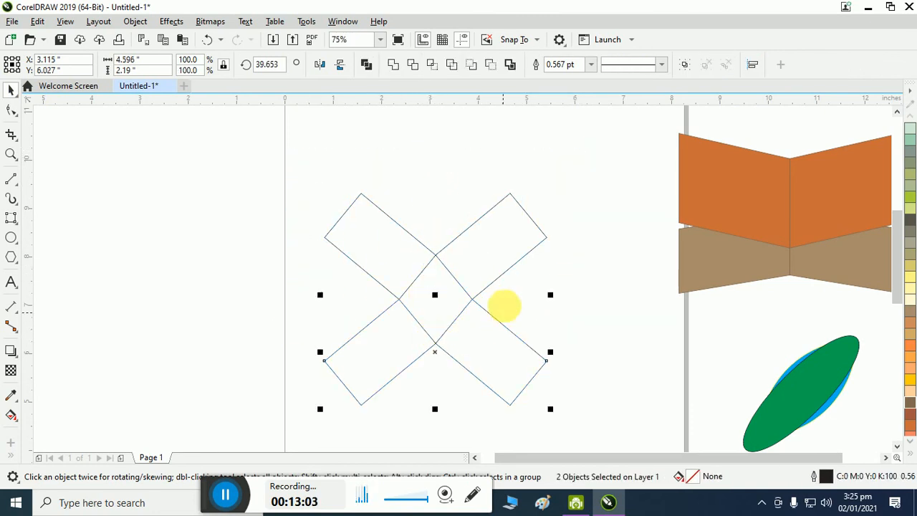
key(ctrl+z)
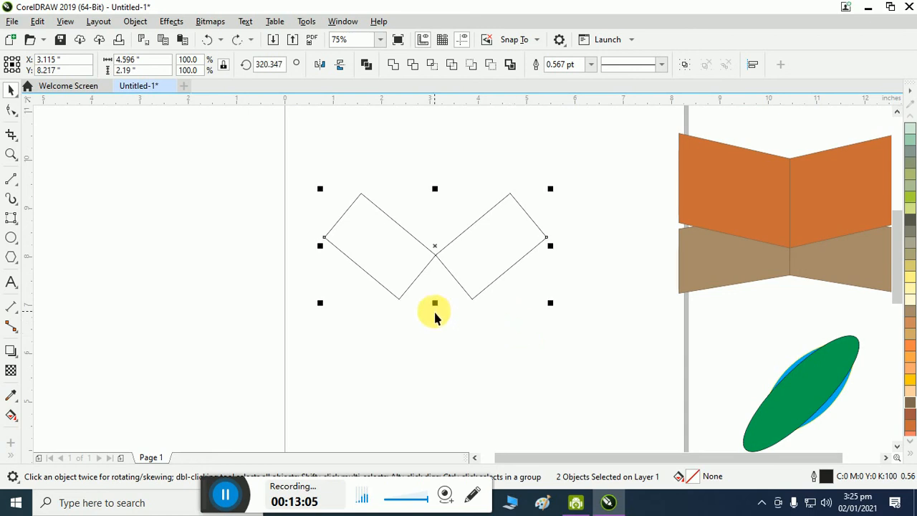
drag(435, 307, 432, 149)
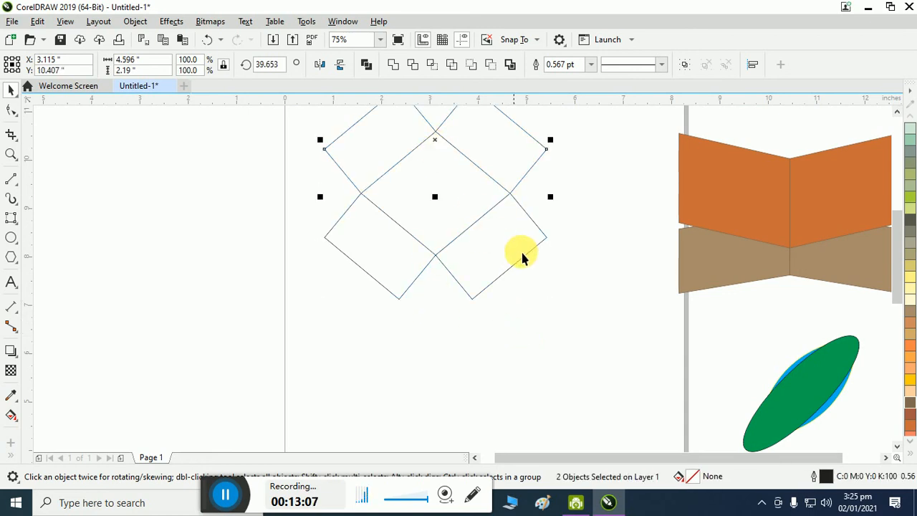
scroll(542, 266, up, 1)
scroll(542, 266, down, 2)
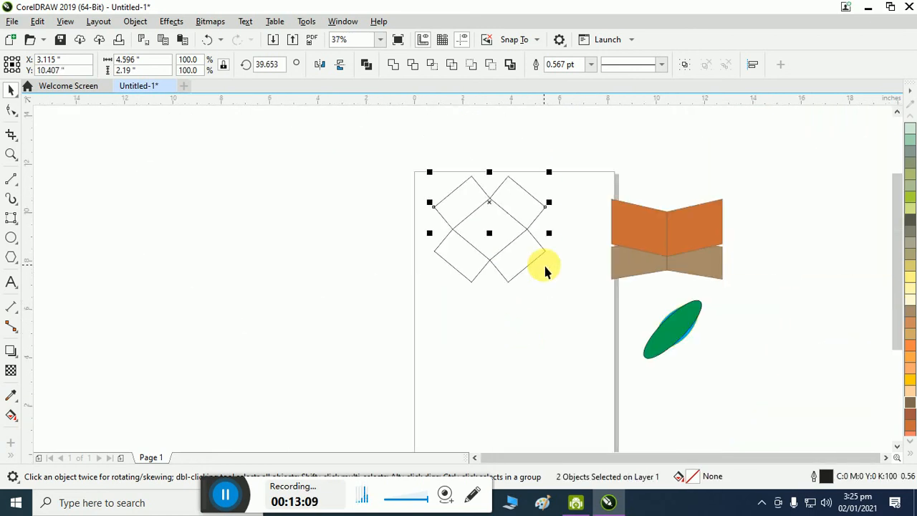
Delete all four tilted rectangles from the page.
click(416, 259)
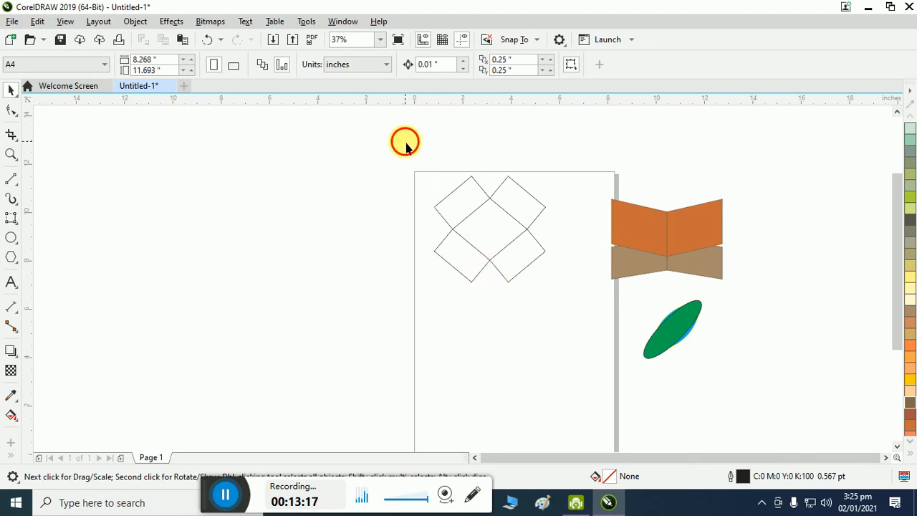
drag(406, 147, 581, 323)
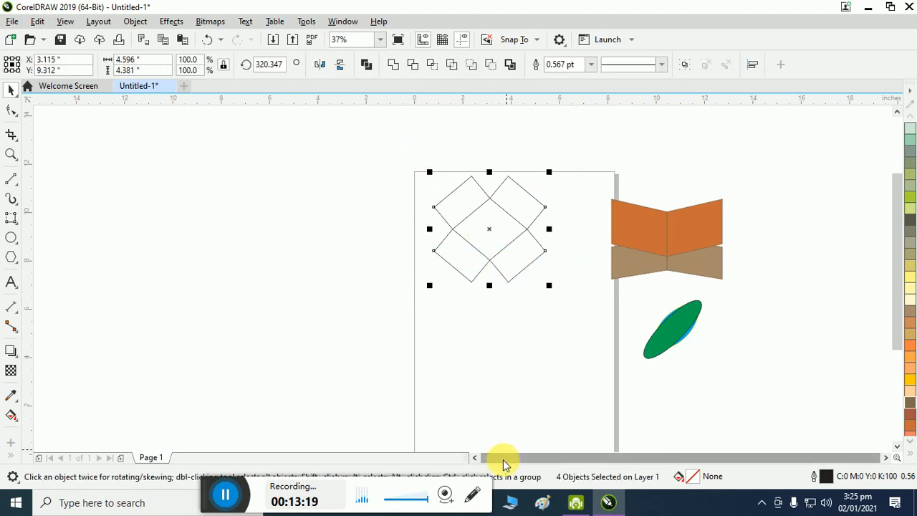
key(Delete)
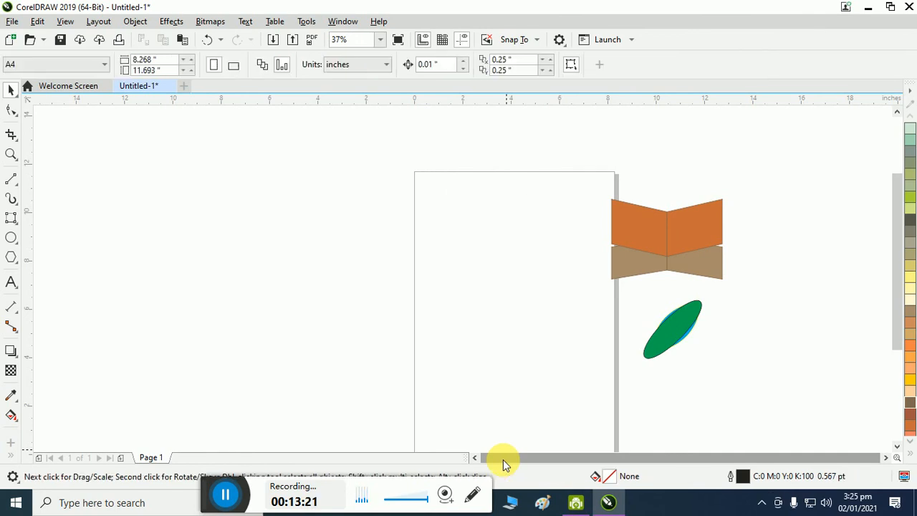